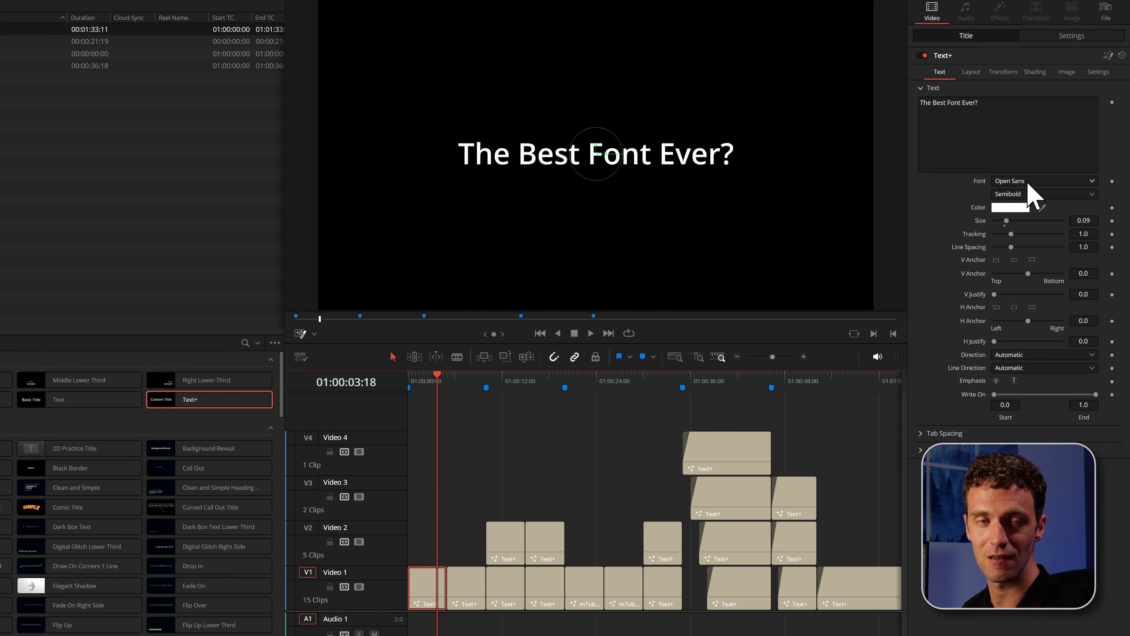
Select the "Install Few Fonts with Options!" title at 01:00:07:05 and look through its list of available fonts
click(465, 382)
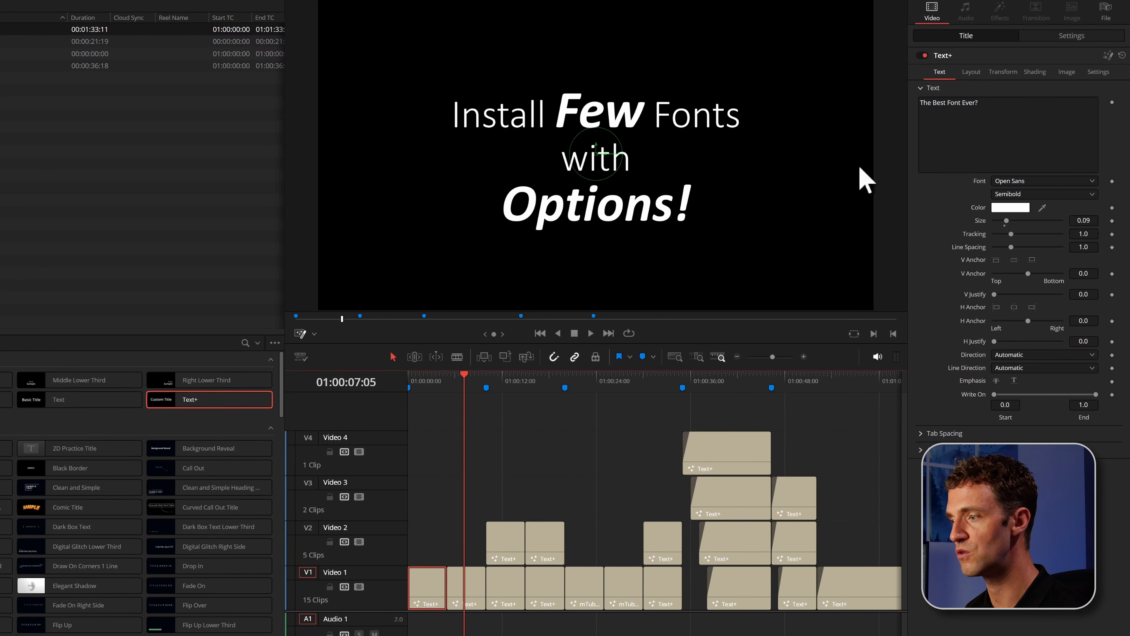
click(475, 597)
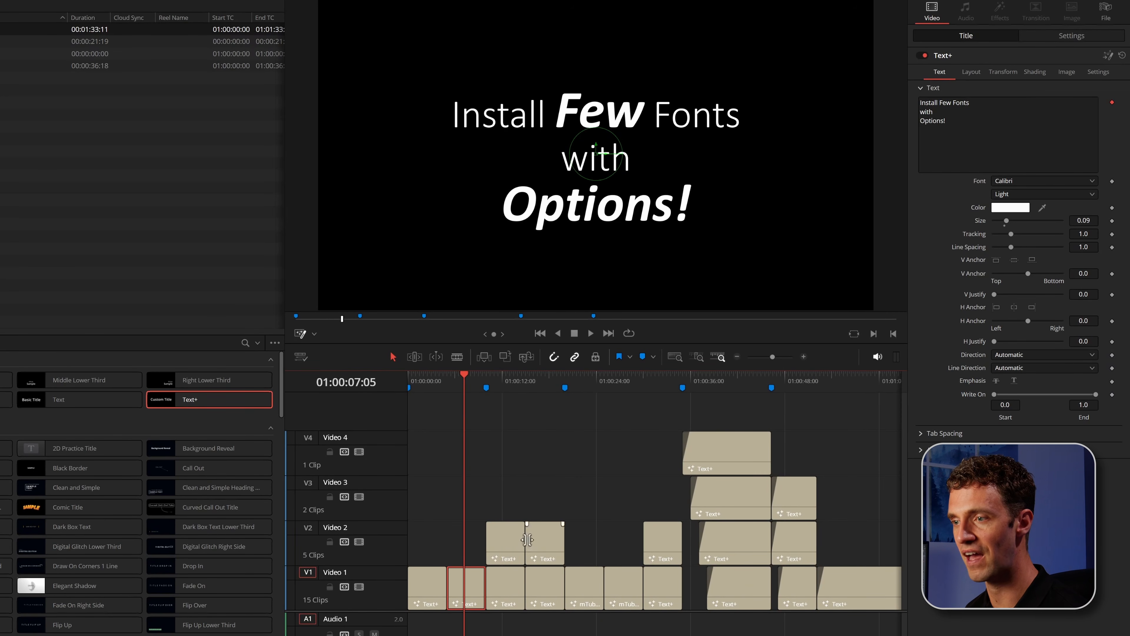
click(1092, 181)
drag(1094, 213, 1107, 426)
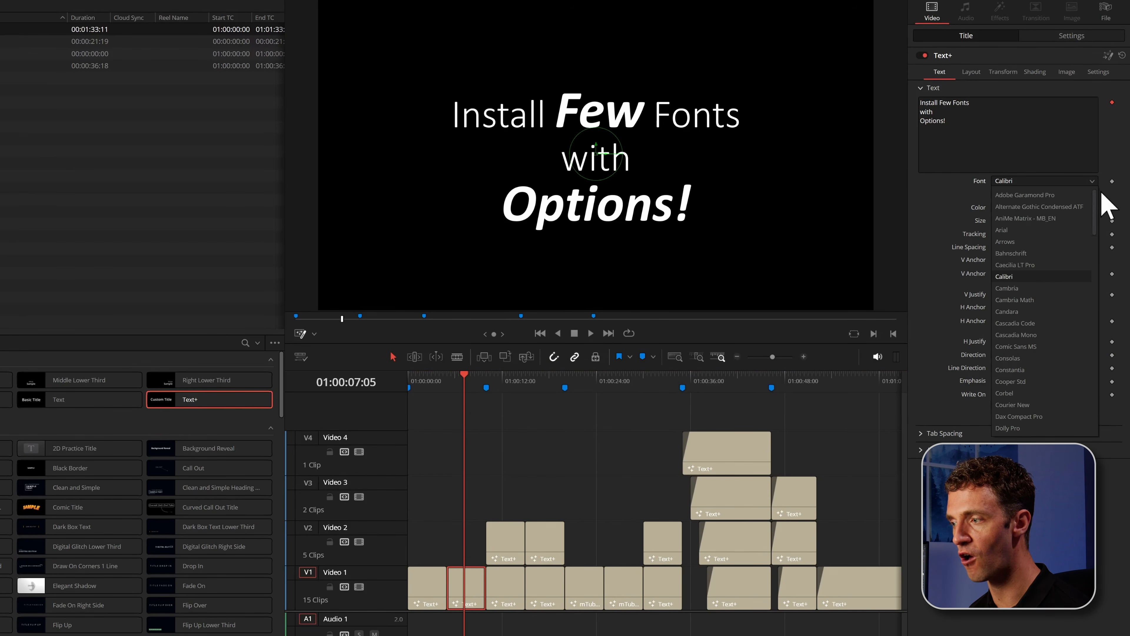
click(1112, 152)
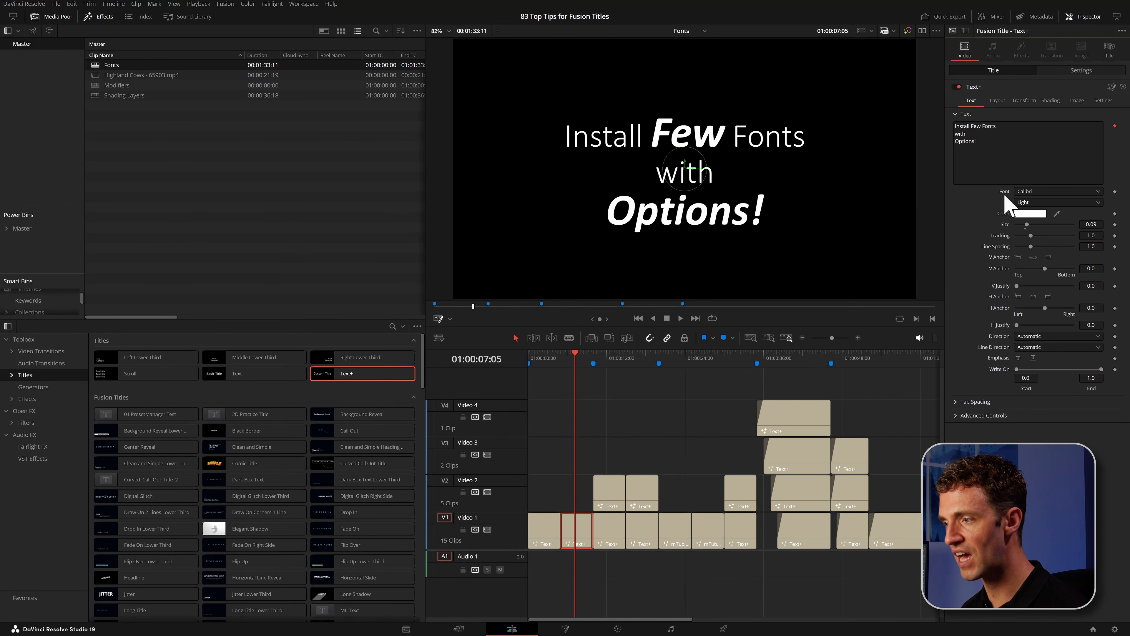
Search Windows for "font" and open the system font settings
key(super)
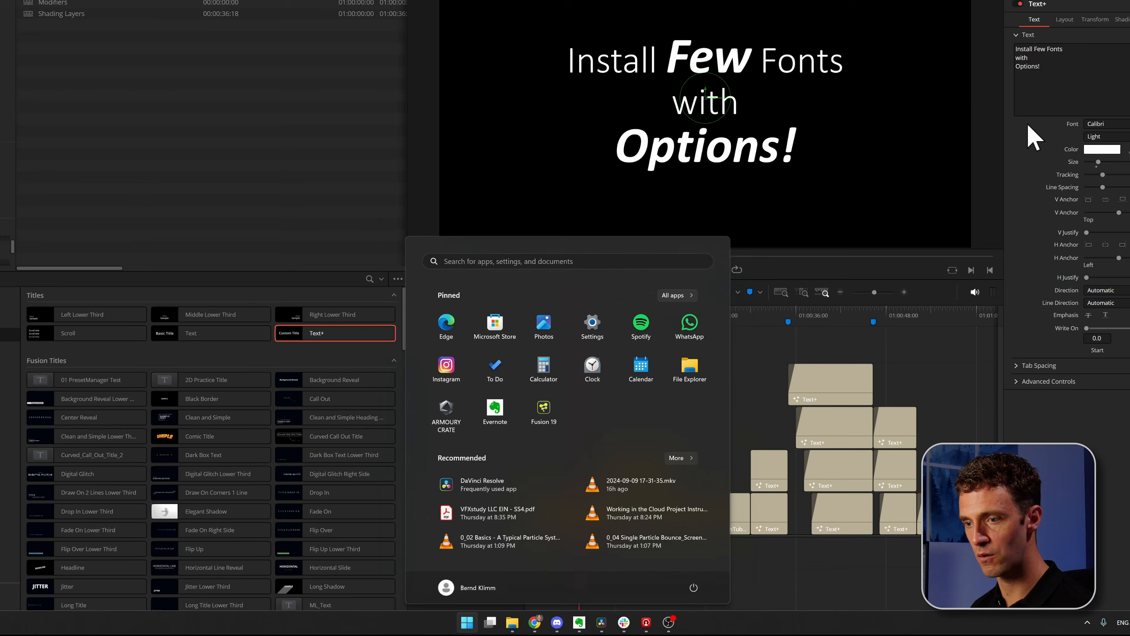
text(fonts)
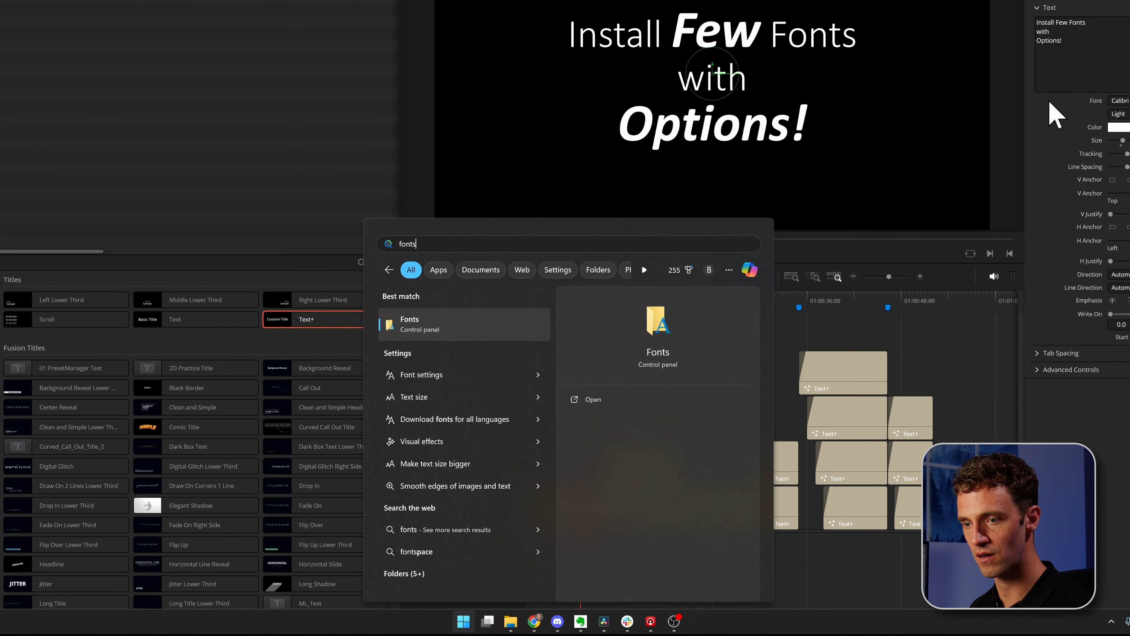
key(BackSpace)
key(Down)
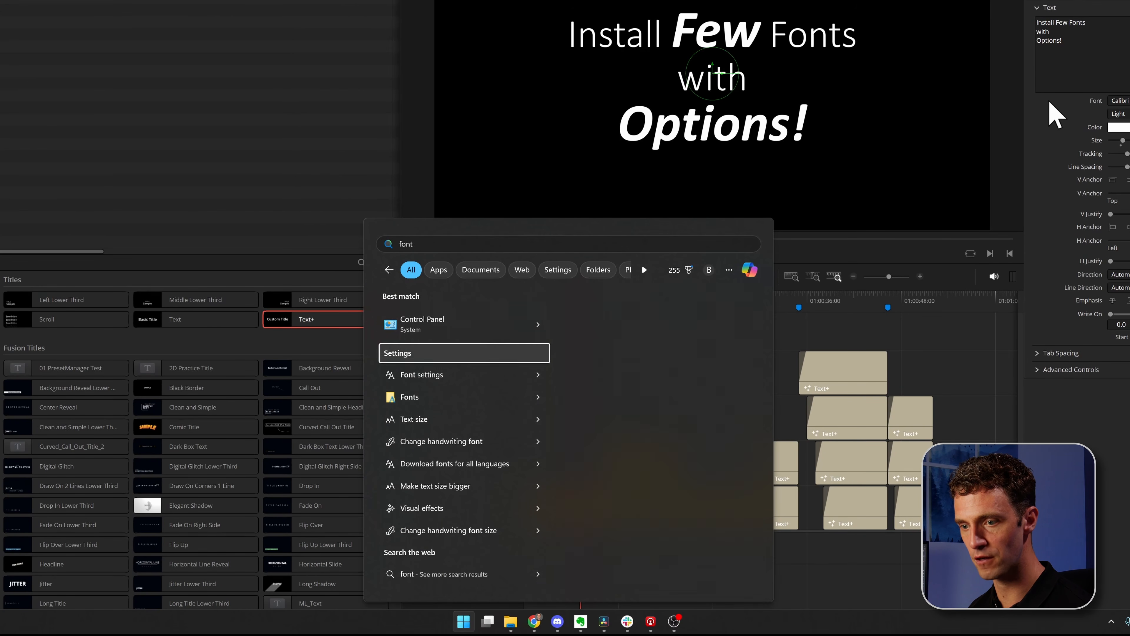
key(Return)
Look through the installed fonts and their number of font faces in Windows Settings, and return to DaVinci Resolve
scroll(802, 152, down, 10)
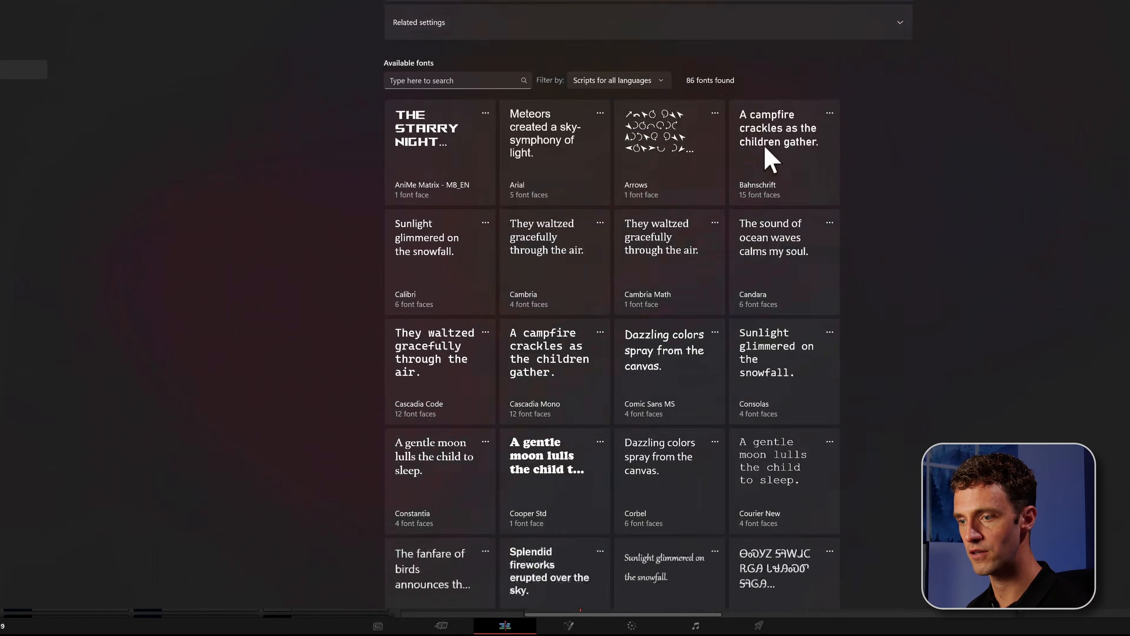
scroll(802, 101, down, 18)
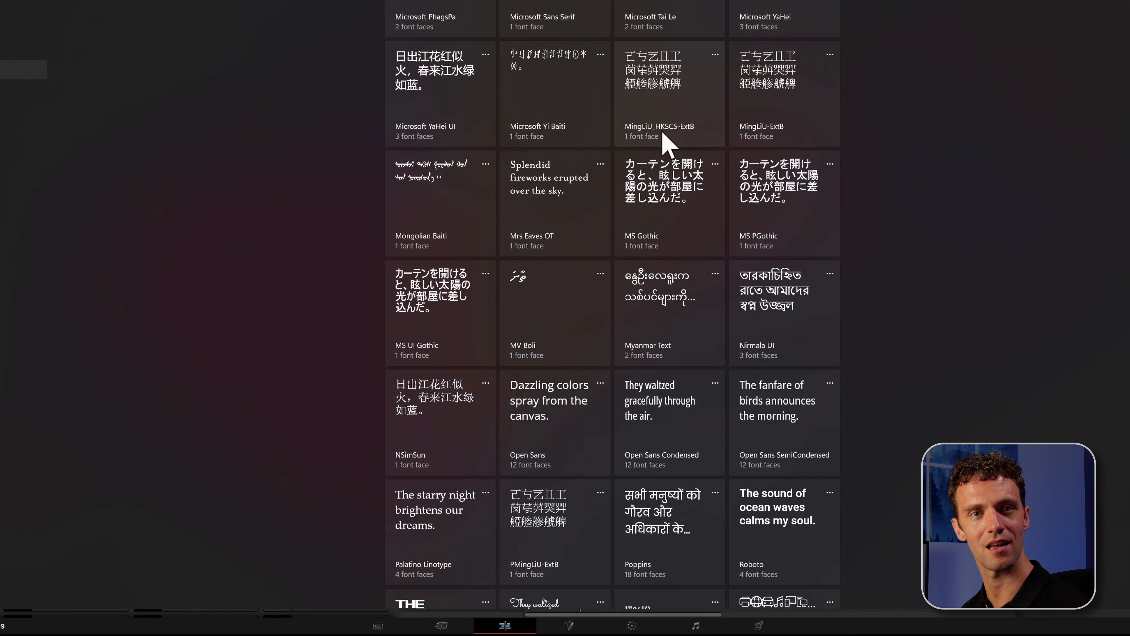
scroll(641, 78, down, 20)
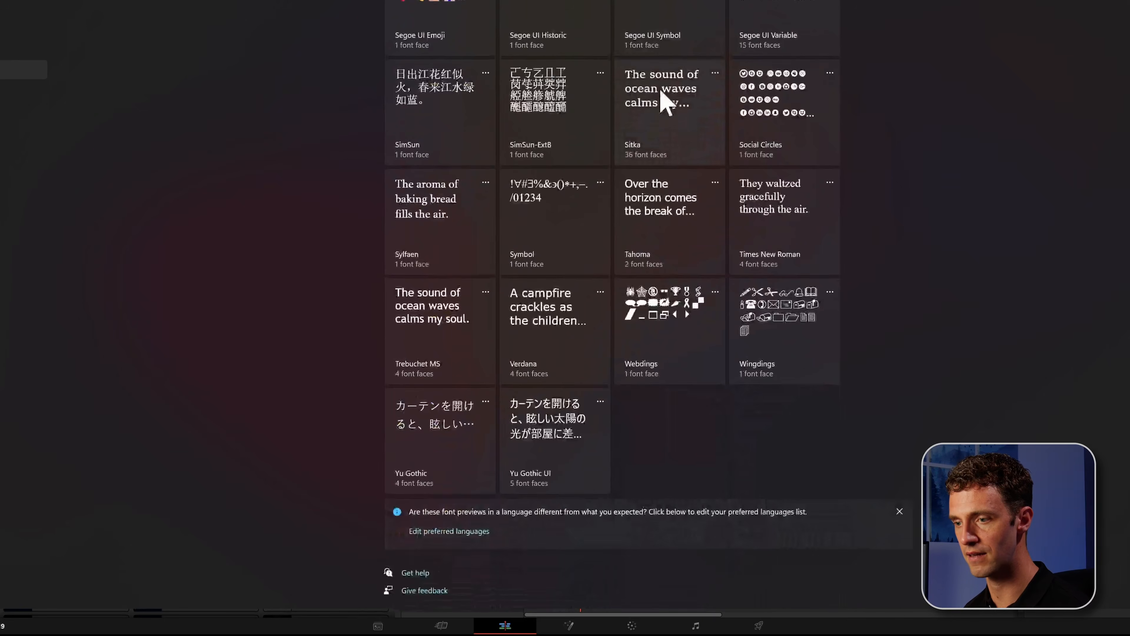
scroll(702, 151, up, 20)
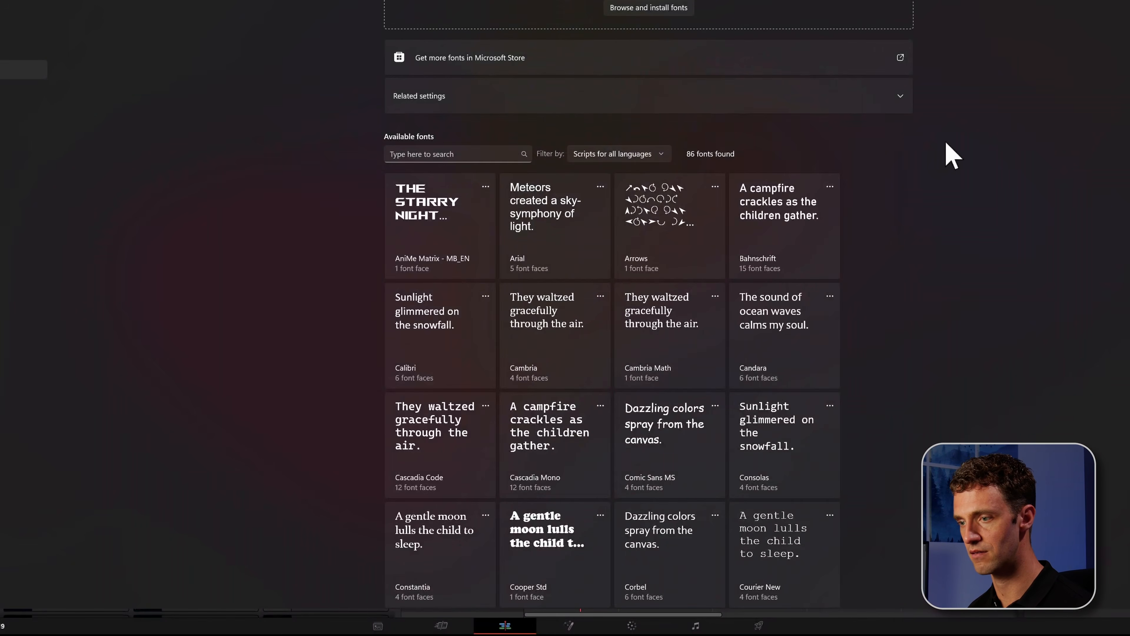
click(1080, 7)
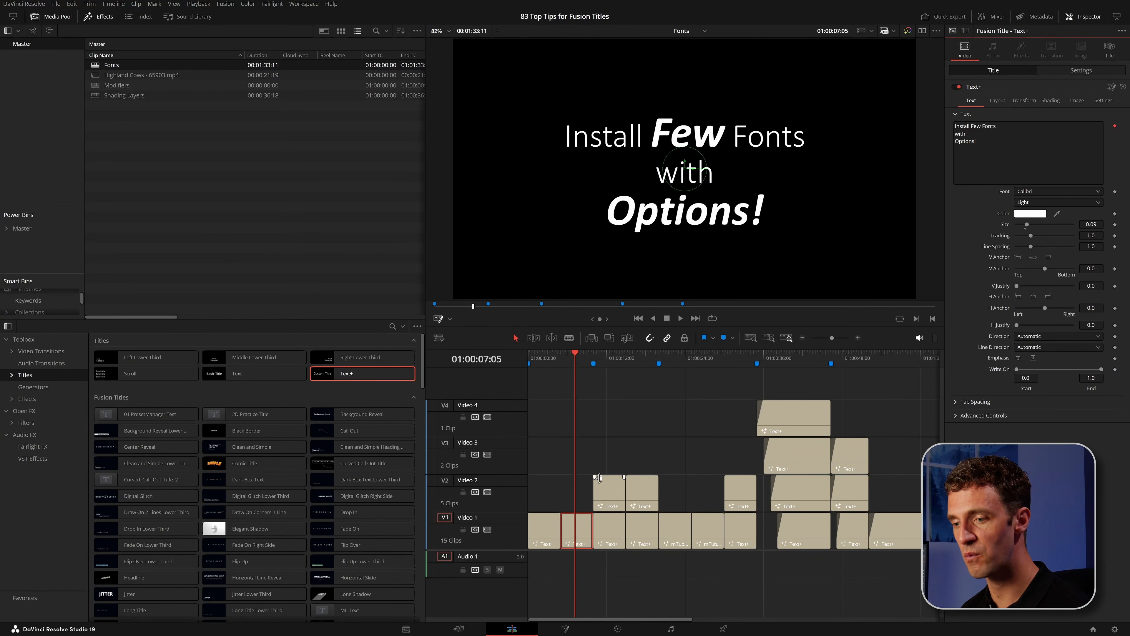
Preview the Calibri style options on the "Install Few Fonts with Options!" title without applying any
click(1051, 203)
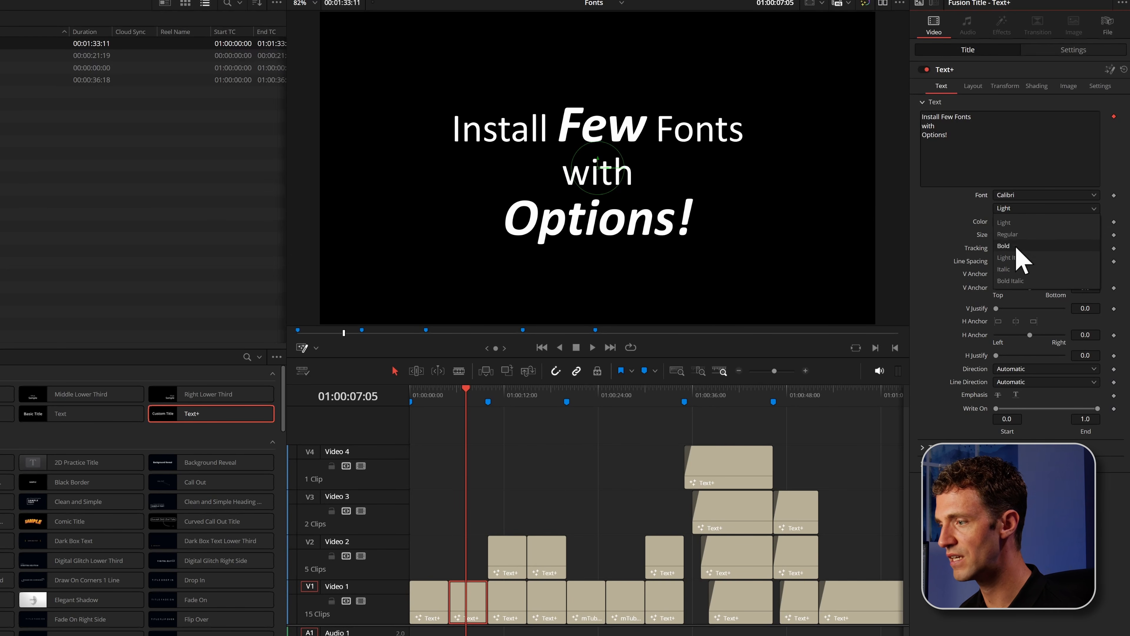
click(924, 227)
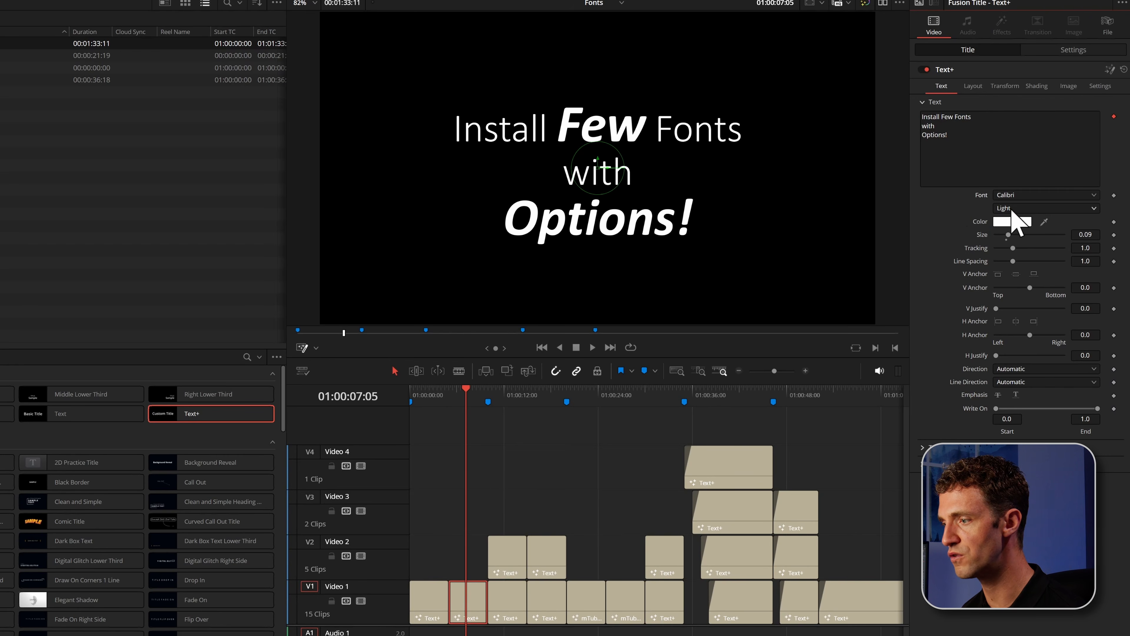
Preview the Bahnschrift styles on the "Great Fonts" title and compare its font settings with the "with options" title
click(507, 400)
click(518, 564)
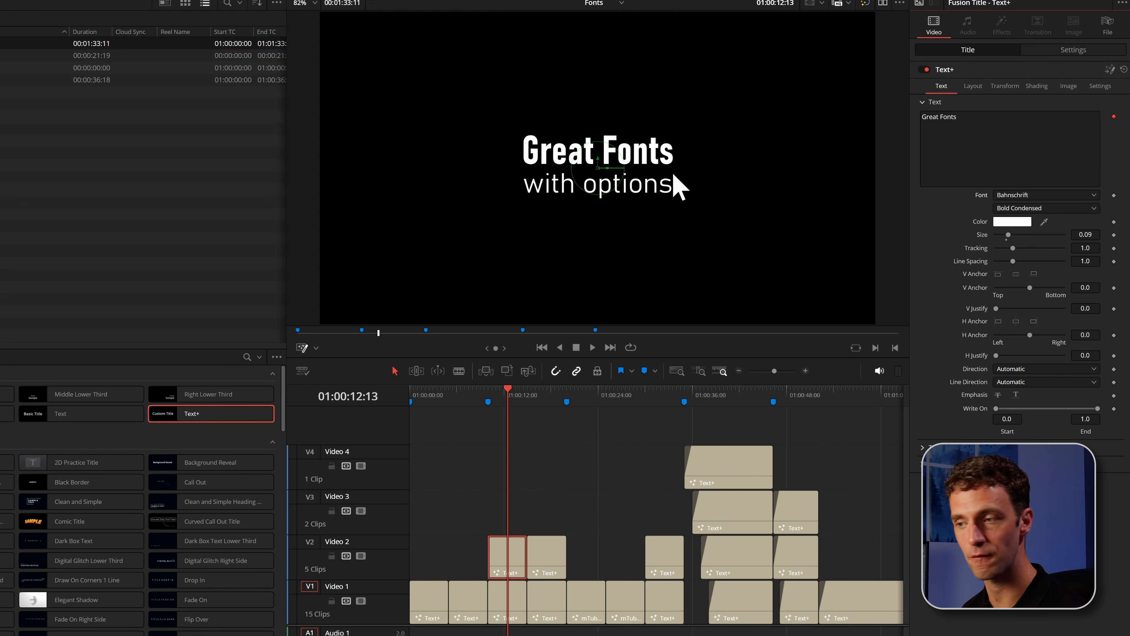
click(1092, 209)
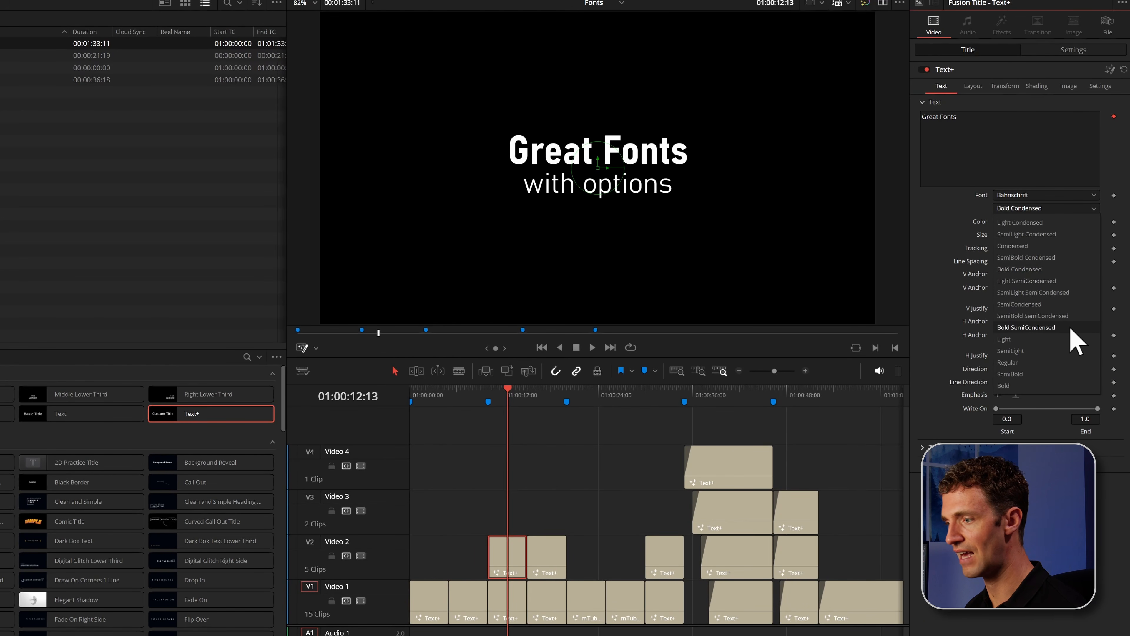
click(939, 210)
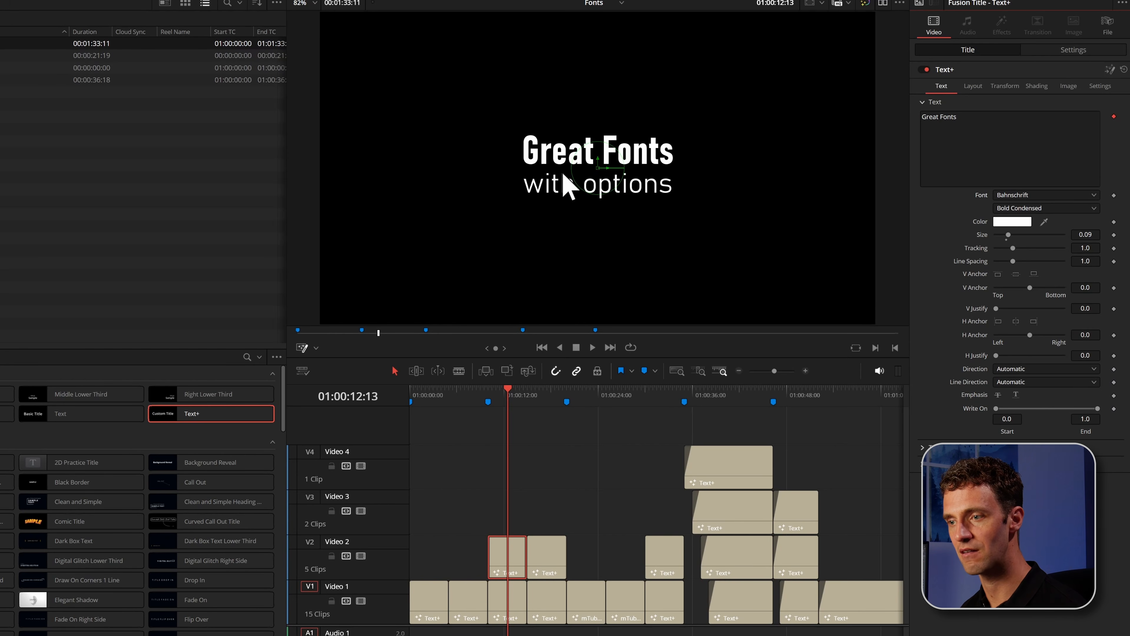
click(517, 618)
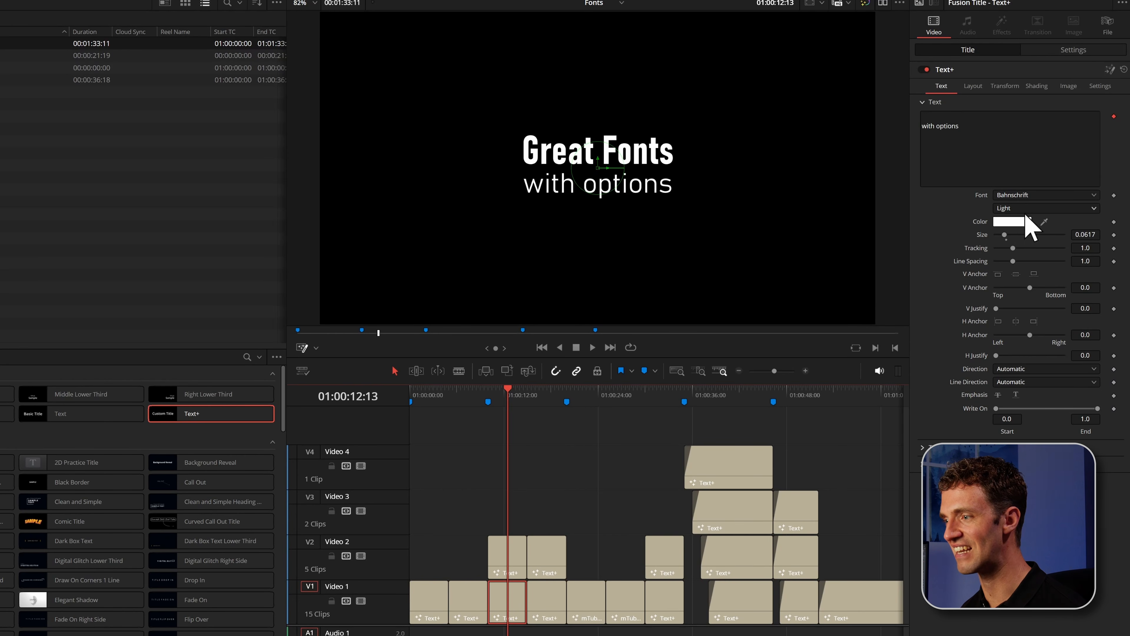
click(521, 547)
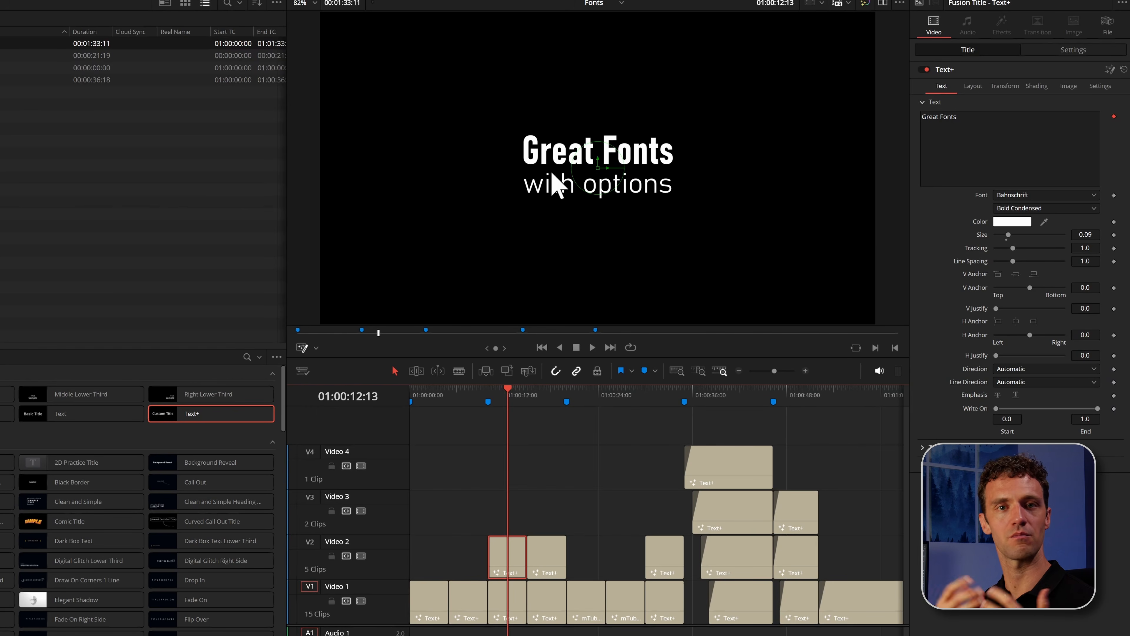
Compare the font settings of the "Two Styles" and "Too Similar?" titles at 01:00:17:11
click(547, 398)
click(553, 563)
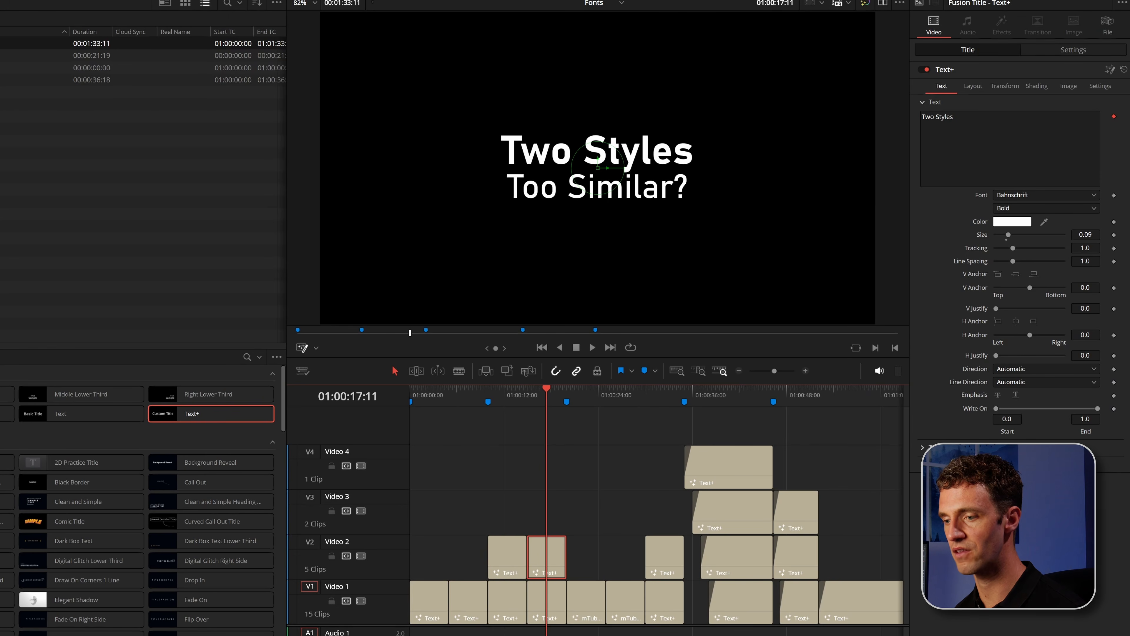
click(551, 606)
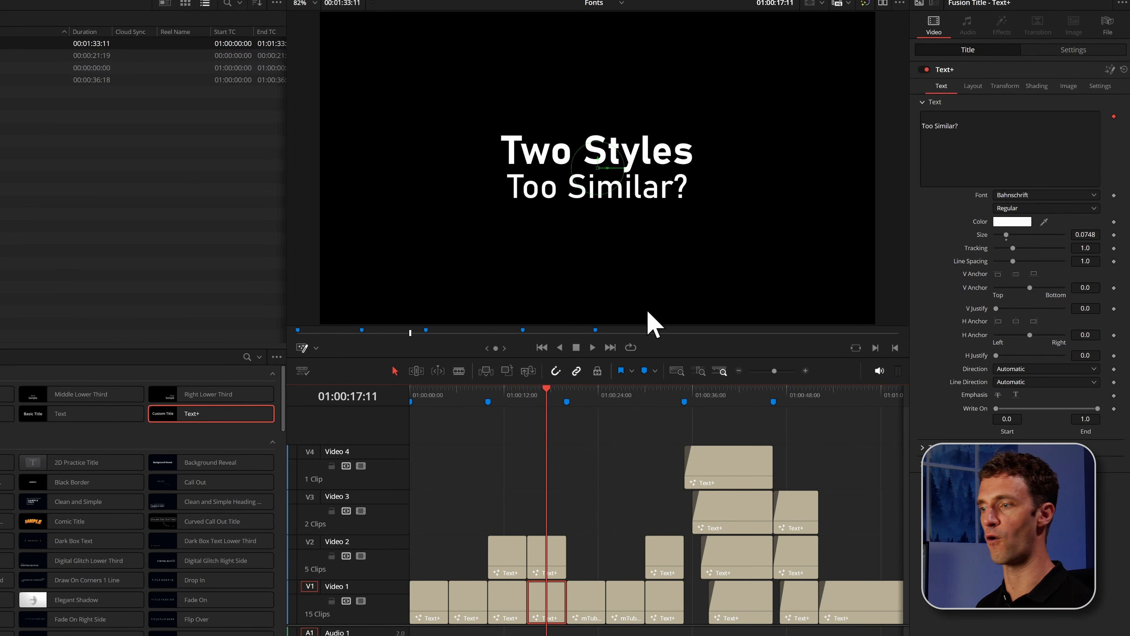
Play the first MotionVFX title example from the marker at 01:00:20:00
click(570, 392)
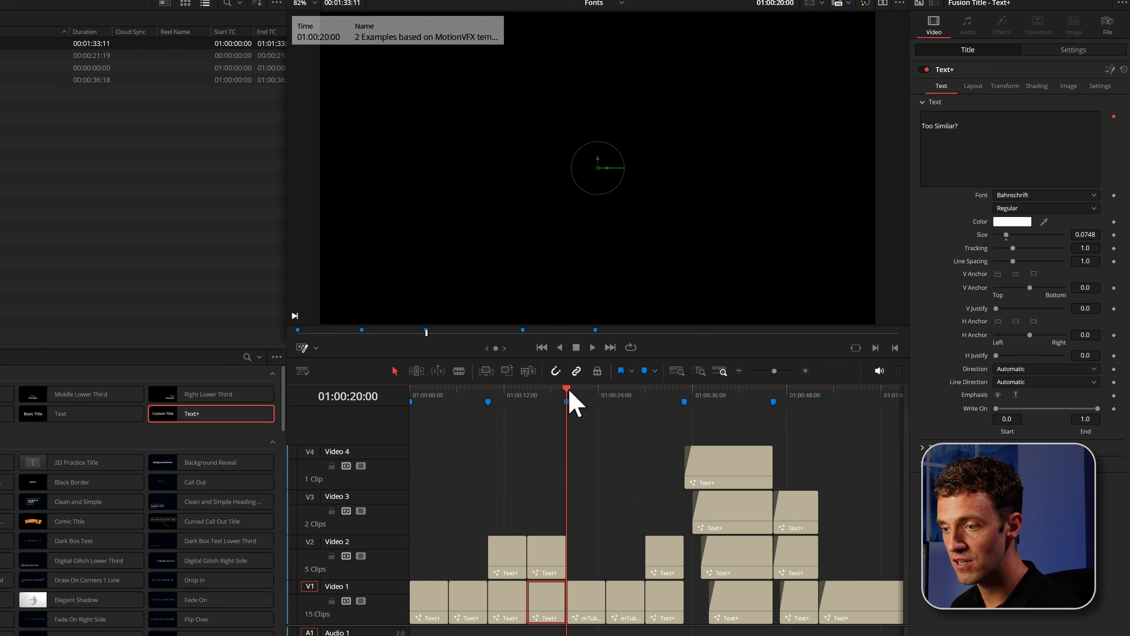
key(space)
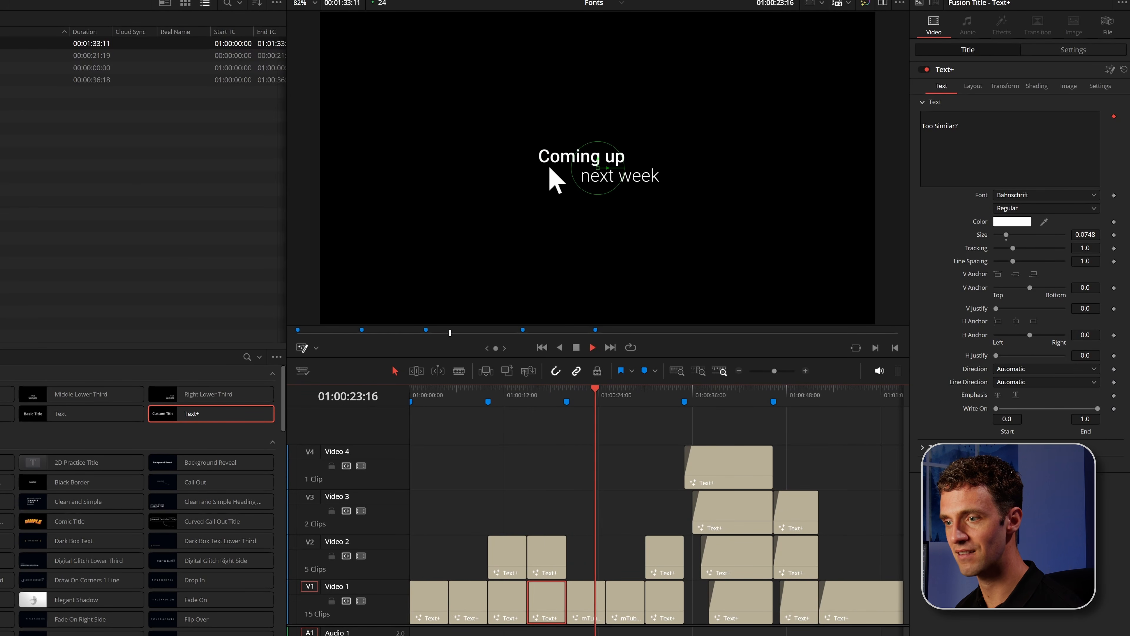
click(593, 348)
Select the first "Coming up next week" title at 01:00:21:04 and reveal its content and title controls
click(576, 398)
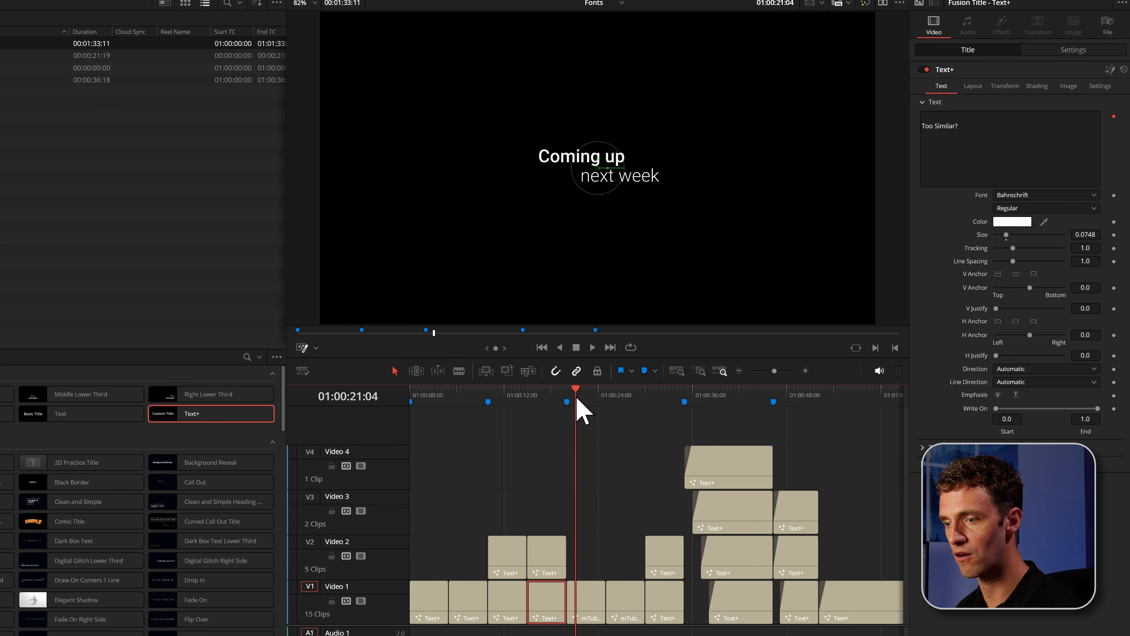
click(590, 601)
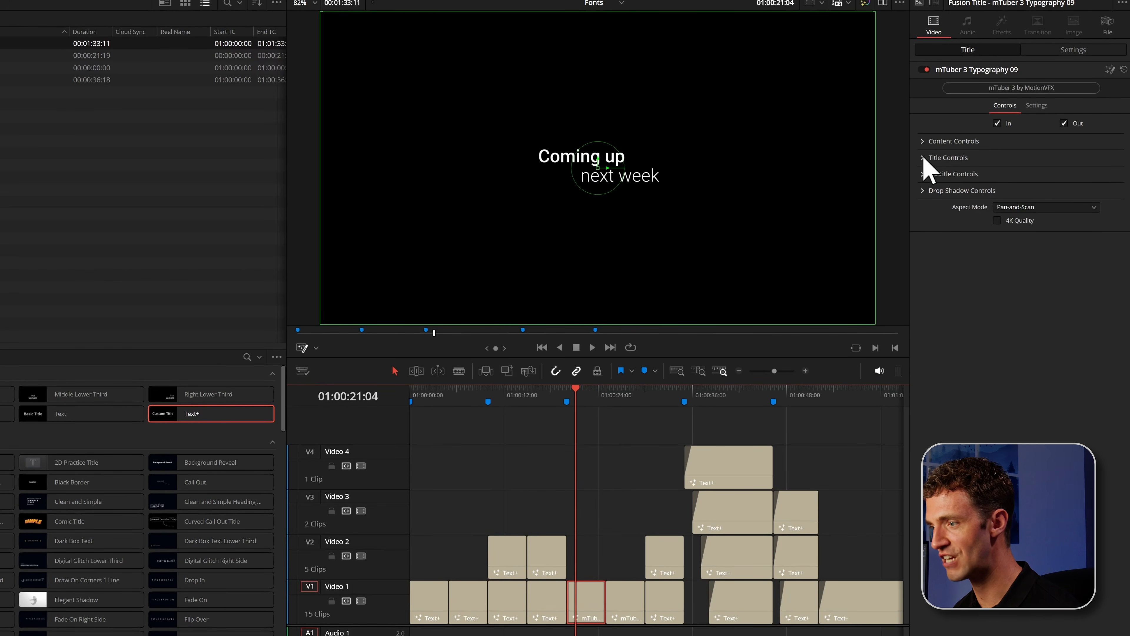
click(923, 141)
click(923, 199)
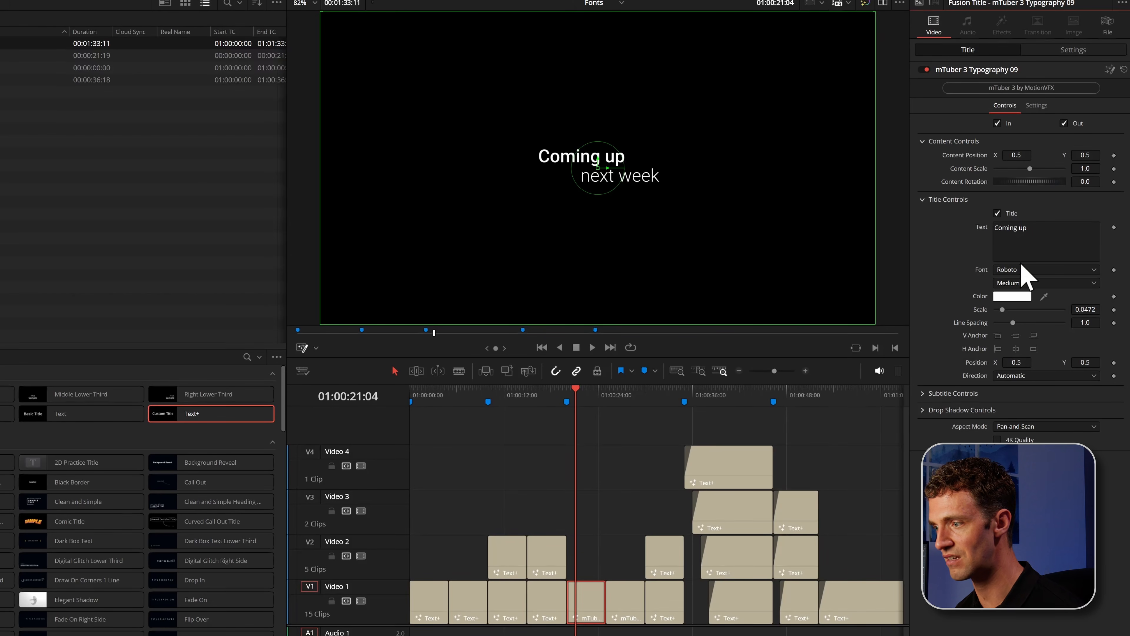
Play on to the second "Coming up next week" title and examine its title and subtitle lettering close up in the viewer
key(space)
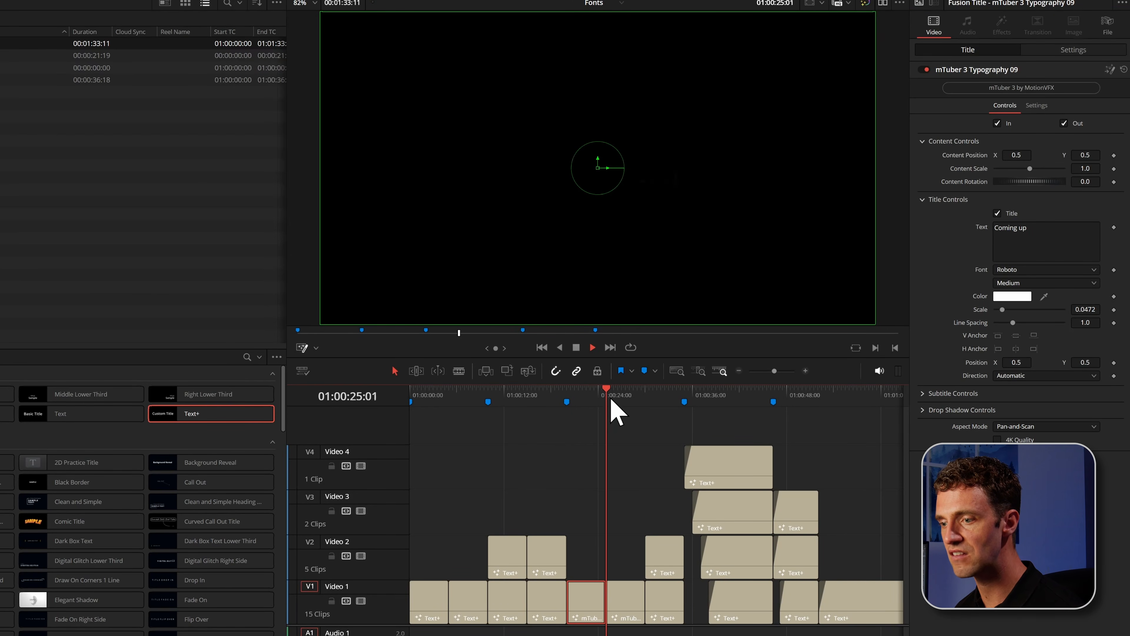
key(space)
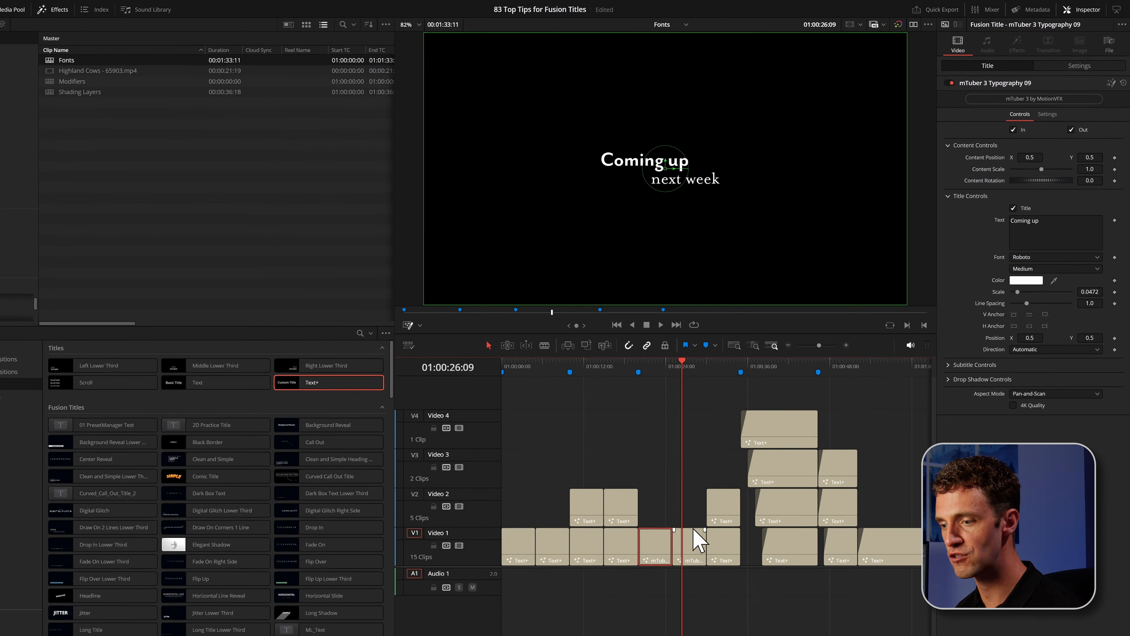
click(638, 587)
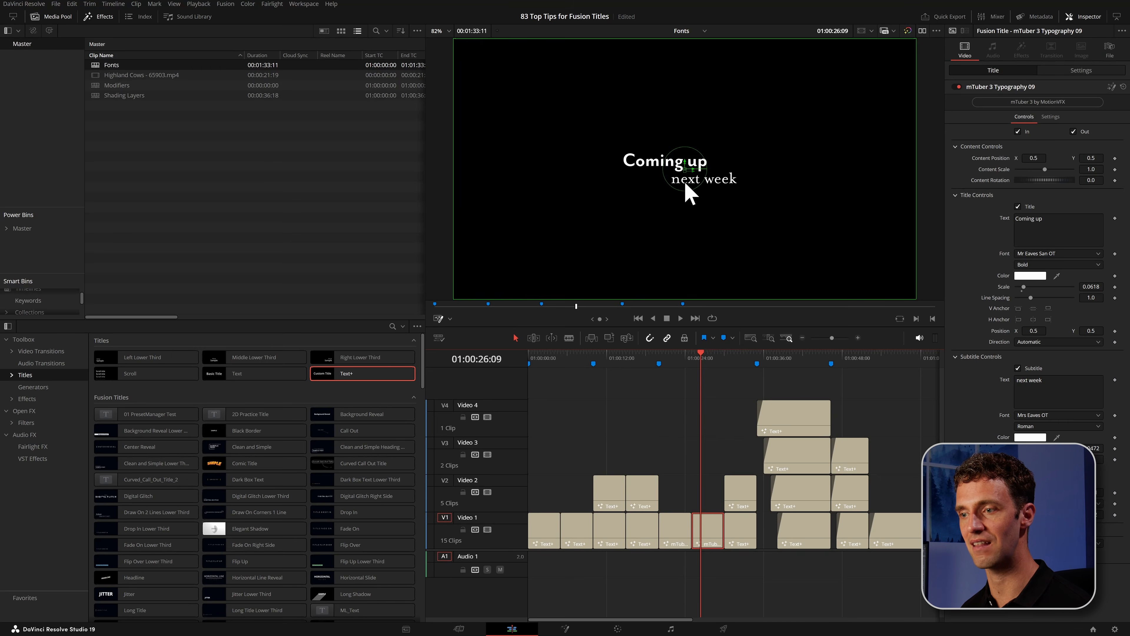
scroll(684, 193, up, 5)
scroll(694, 192, up, 4)
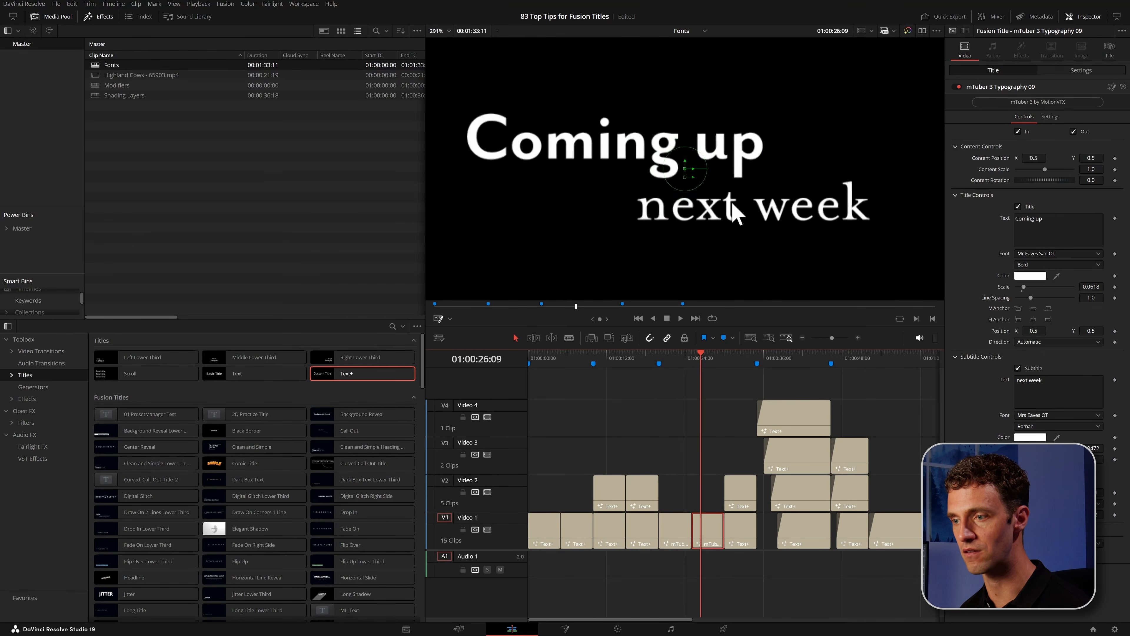
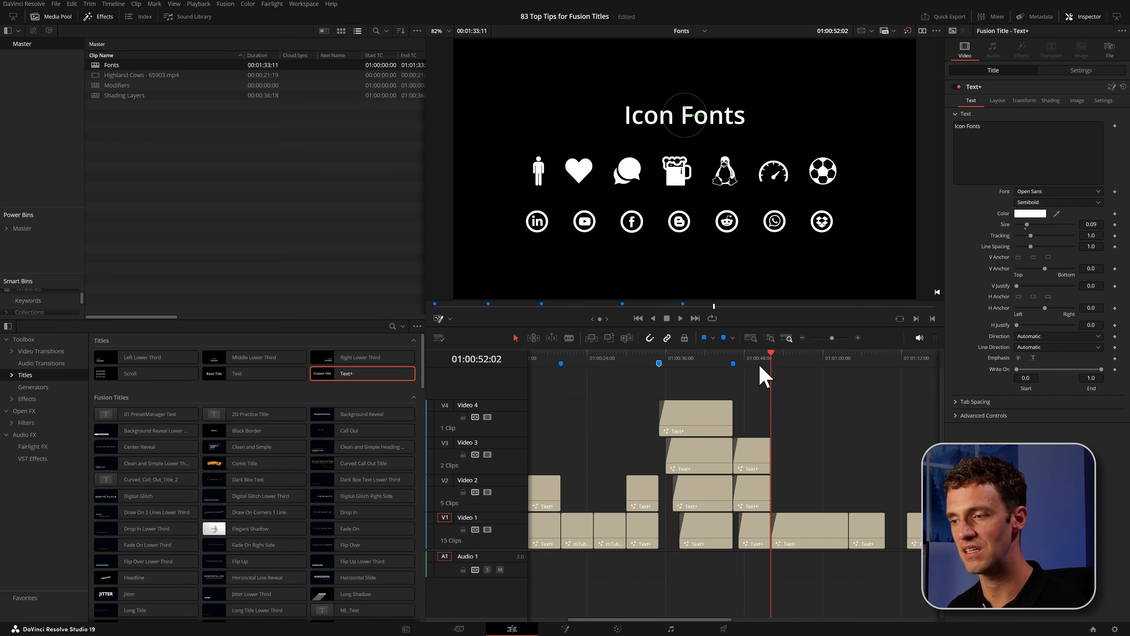
Play the animated "Arrows" title that follows the icon fonts example and select its clip on Video 1
drag(782, 361, 772, 369)
key(space)
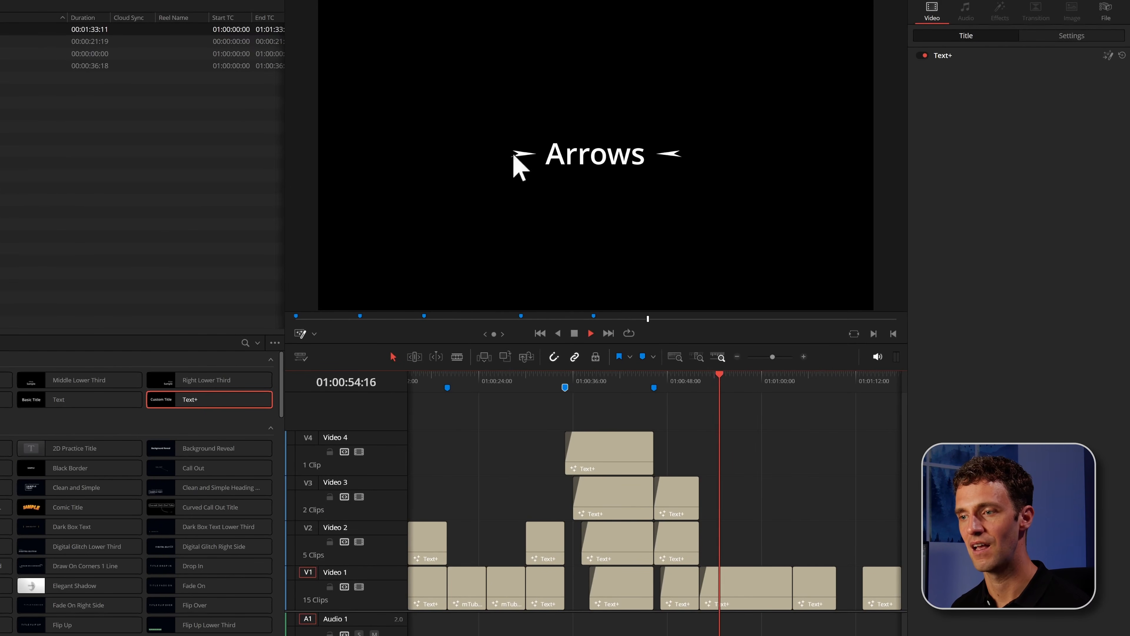
click(764, 587)
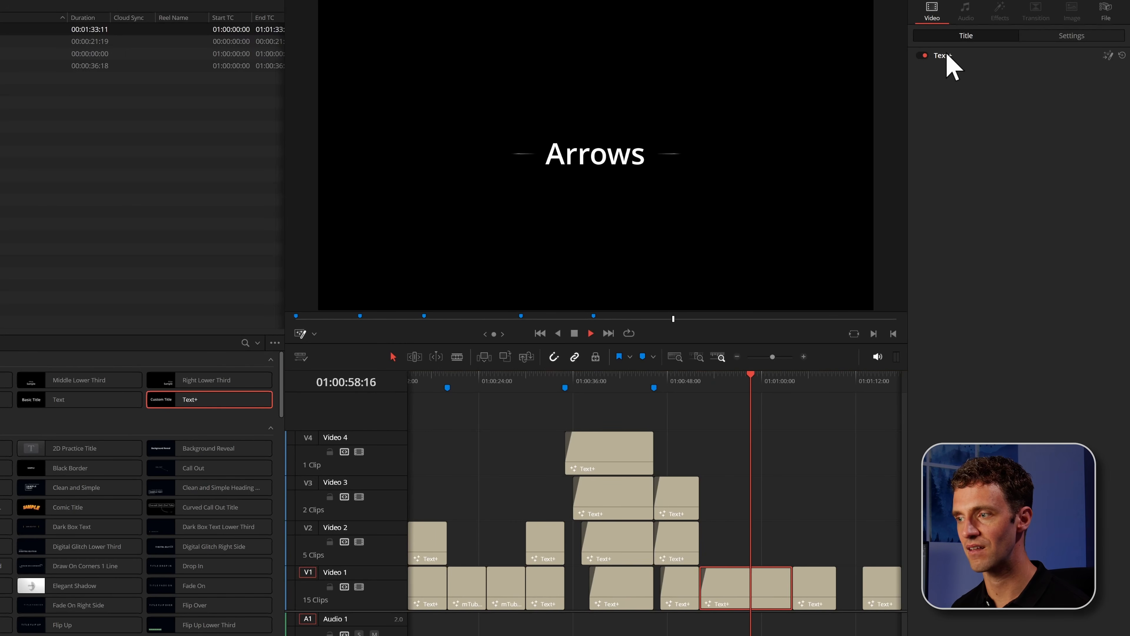
key(space)
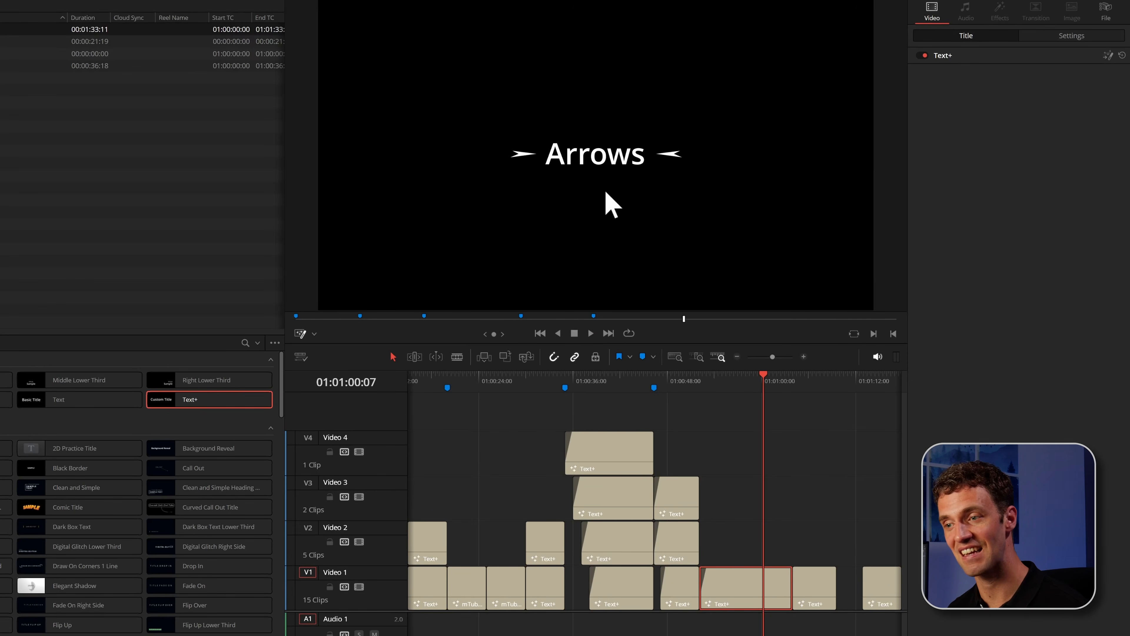
click(588, 154)
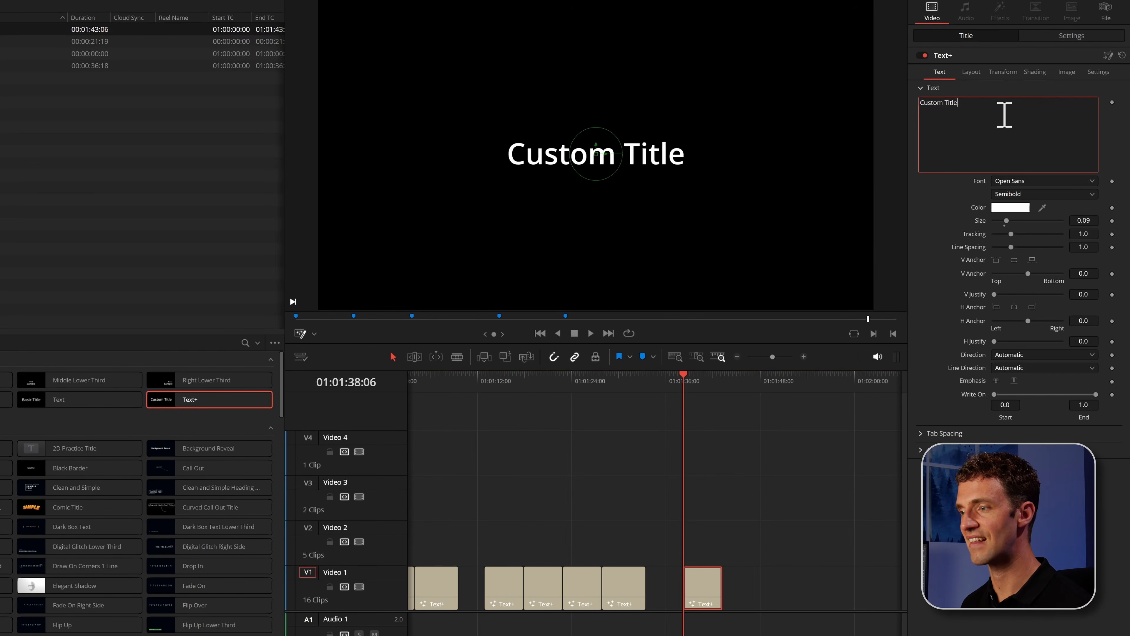
Replace the Text+ title's wording with "Arrows" and set its font to Arrows
click(1004, 115)
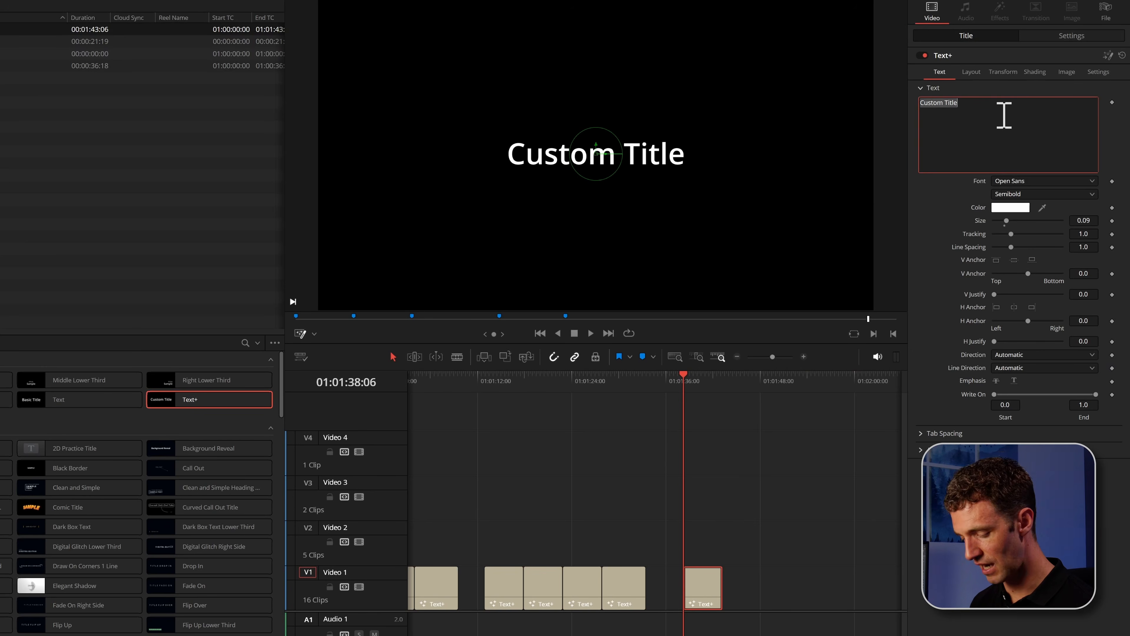
text(Arrows)
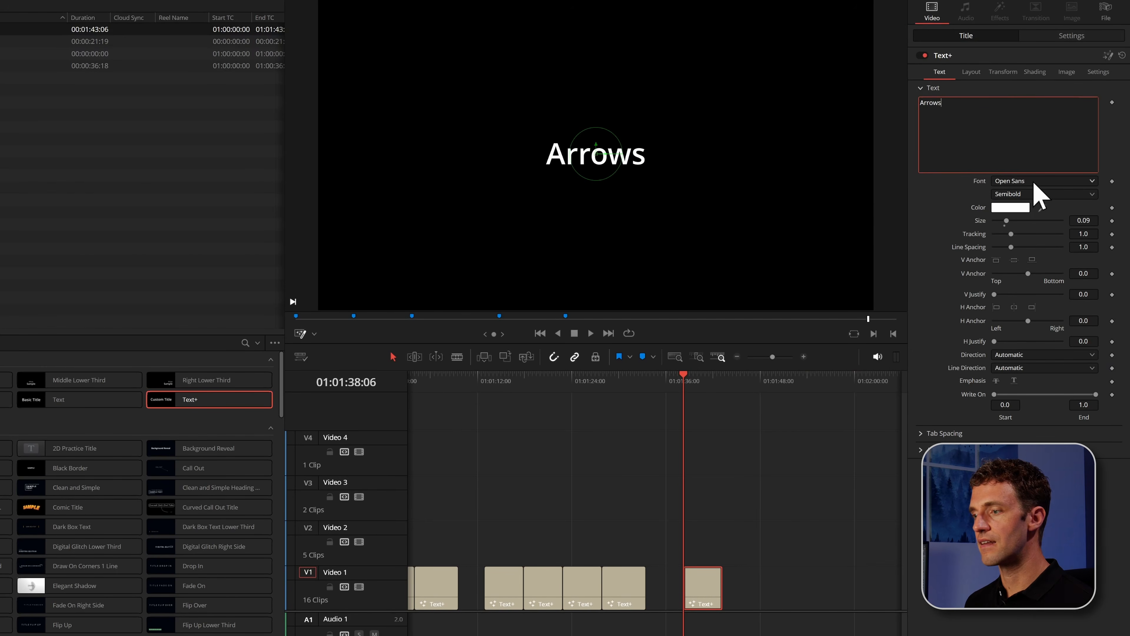
click(1035, 182)
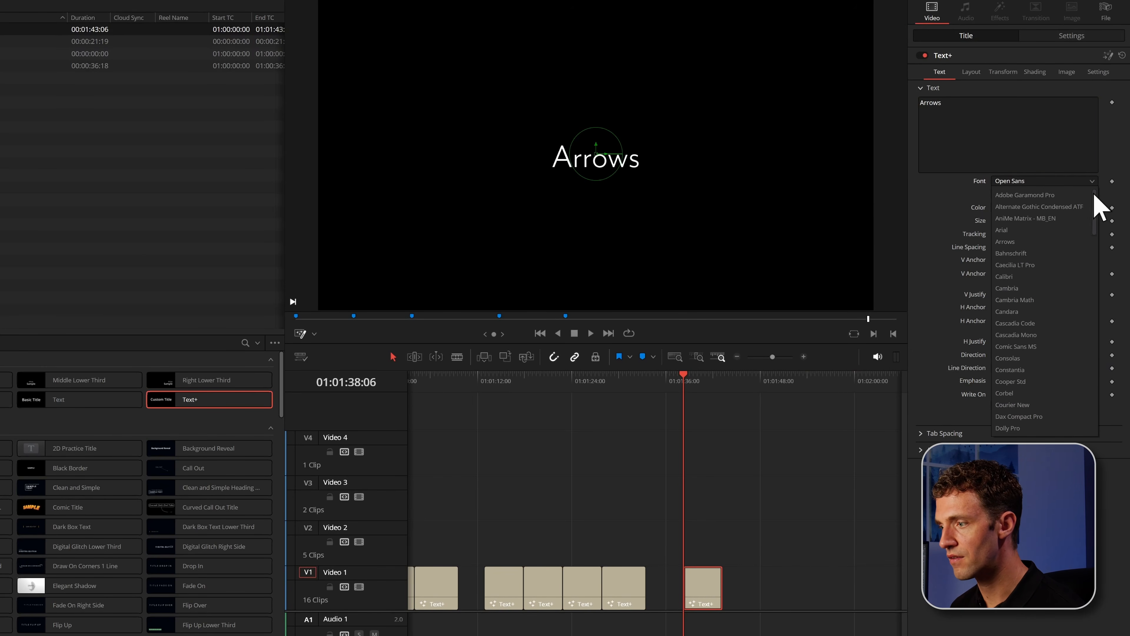
click(1006, 242)
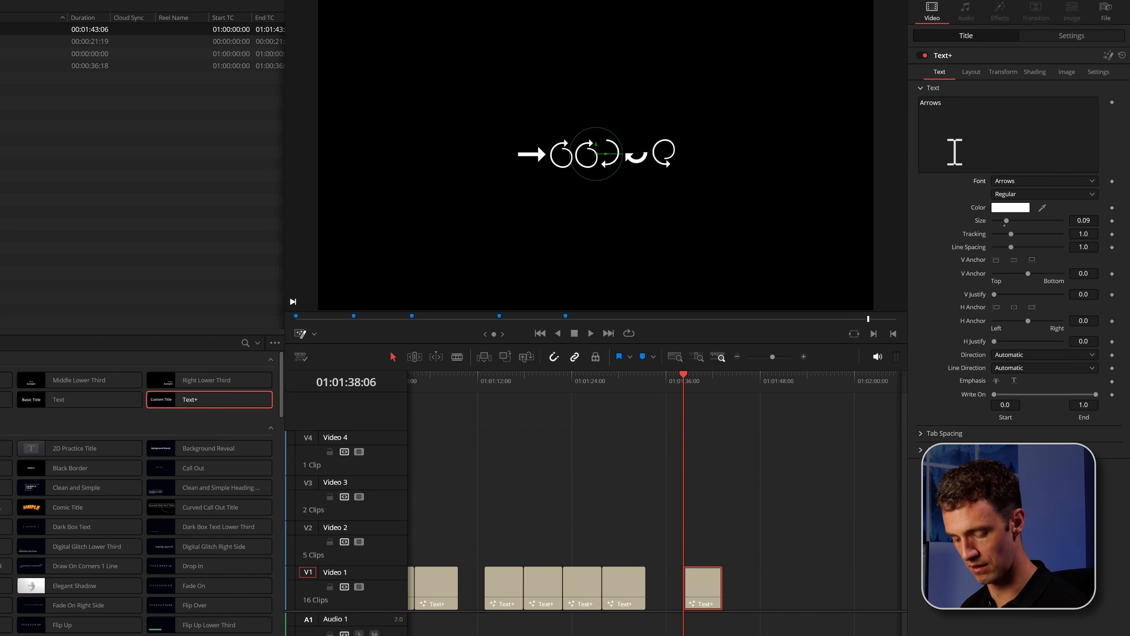
Switch to the Windows Character Map to examine the Arrows font's glyphs, and close it again
key(super)
text(character map)
key(Return)
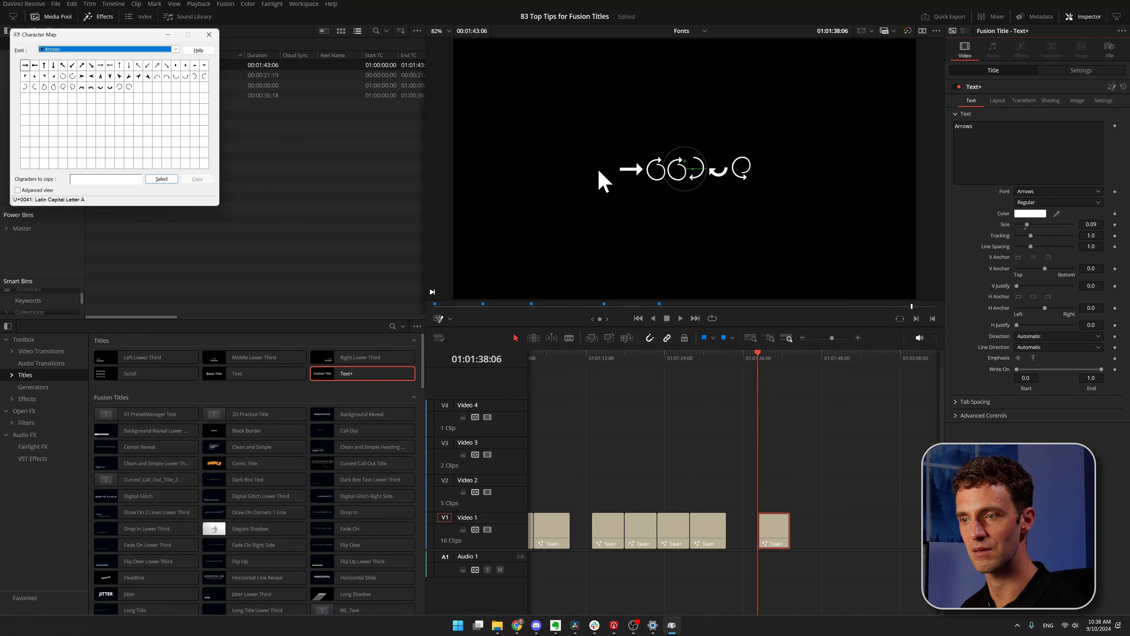
click(209, 34)
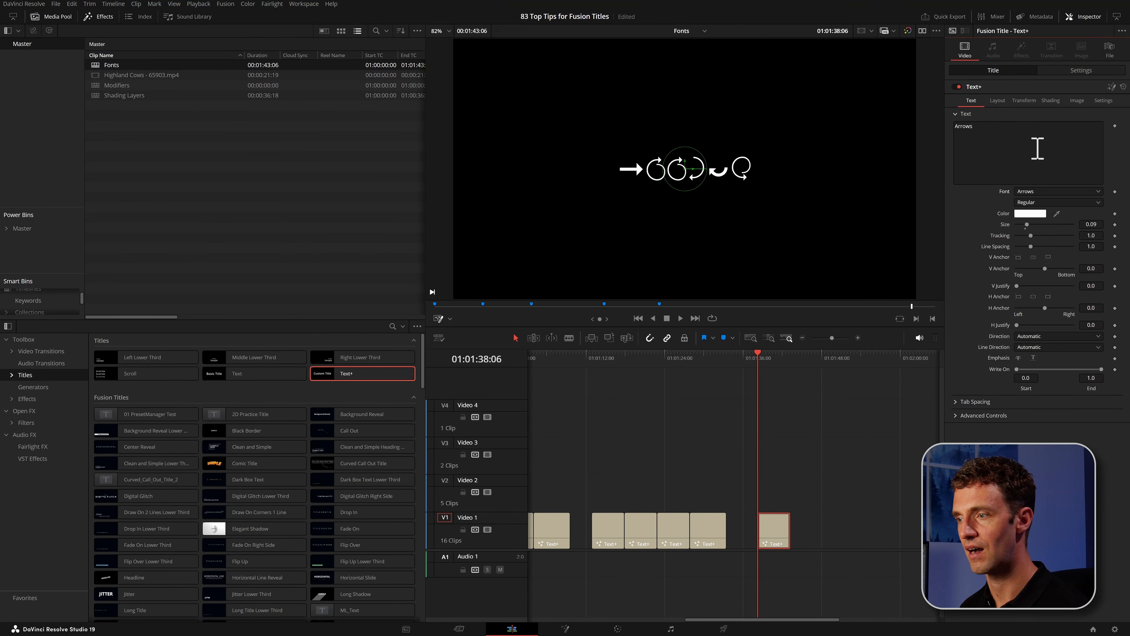
Add an "a" before and a "b" after the word so the title text reads "aArrowsb"
click(1011, 136)
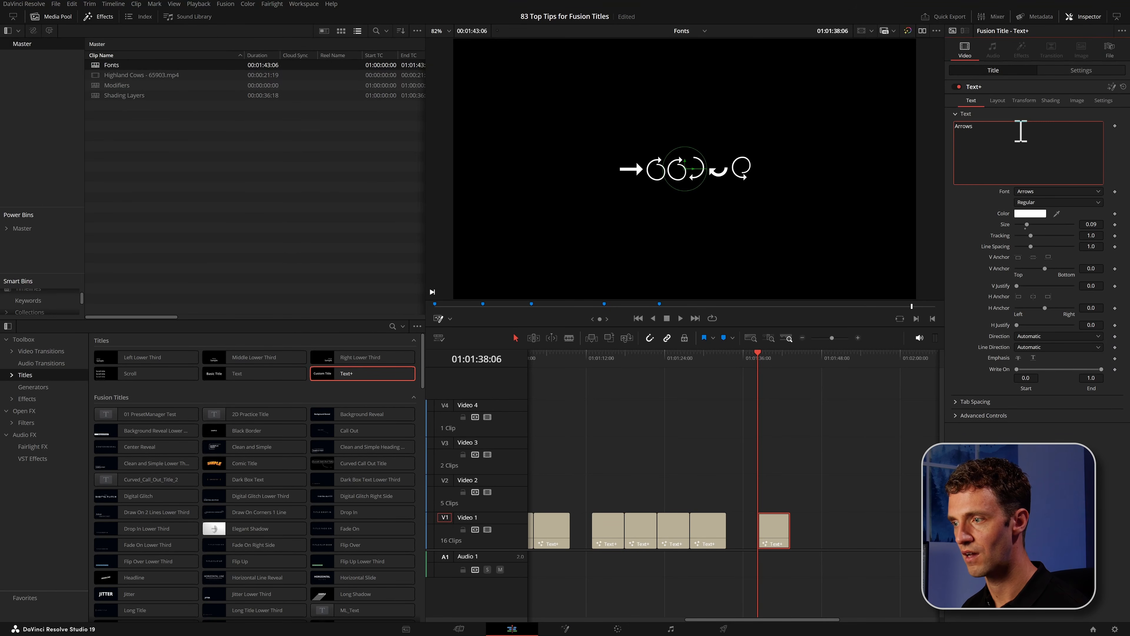
text(a)
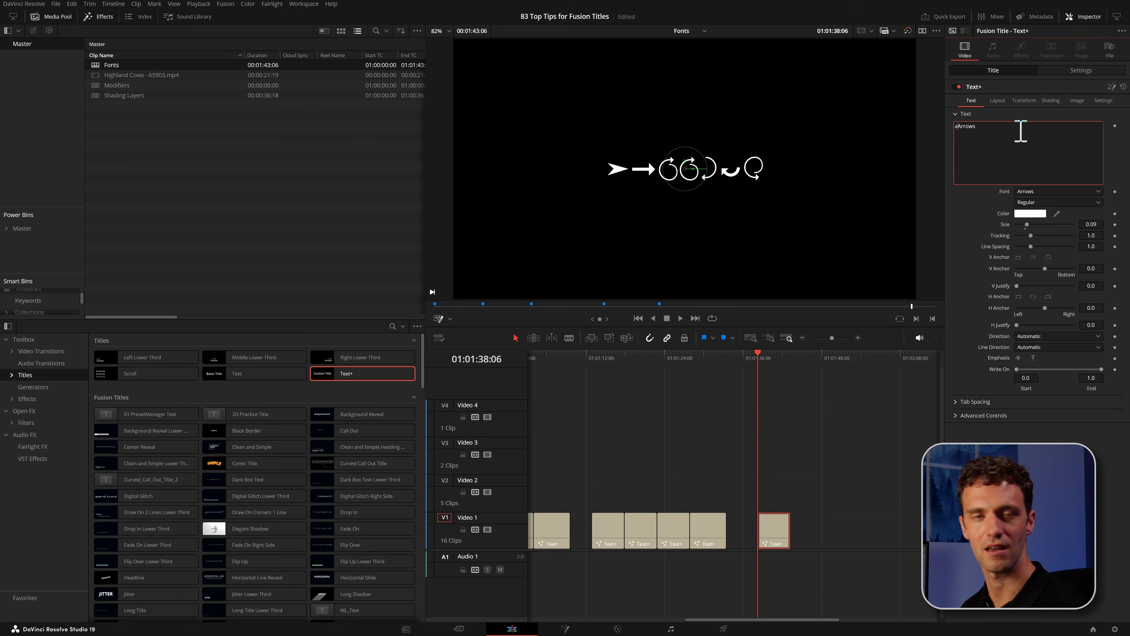
text(b)
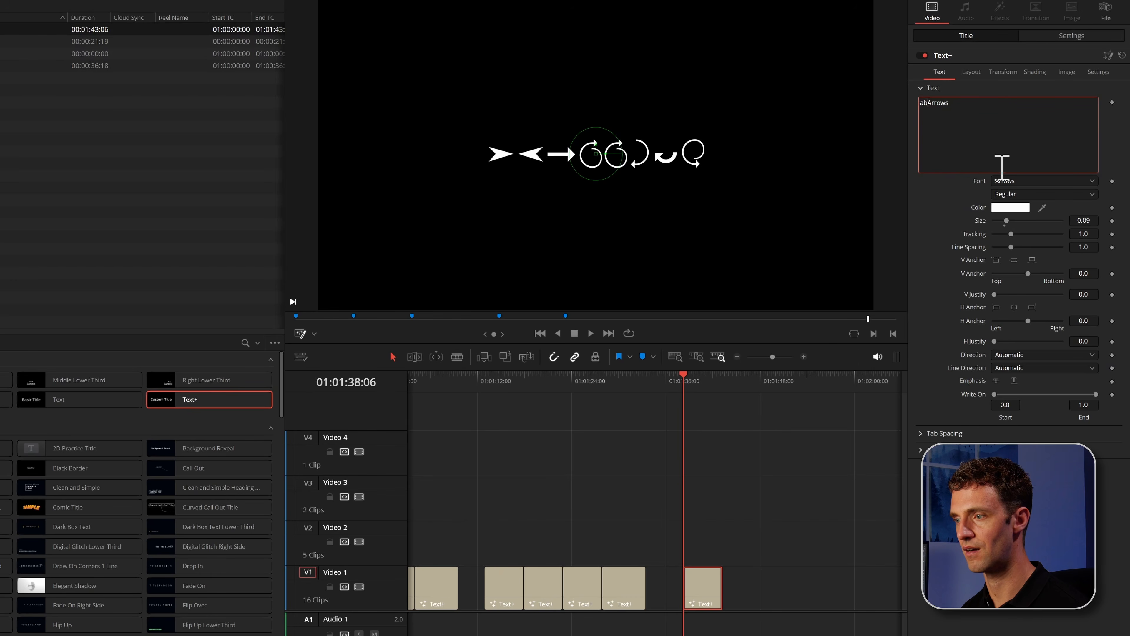
key(BackSpace)
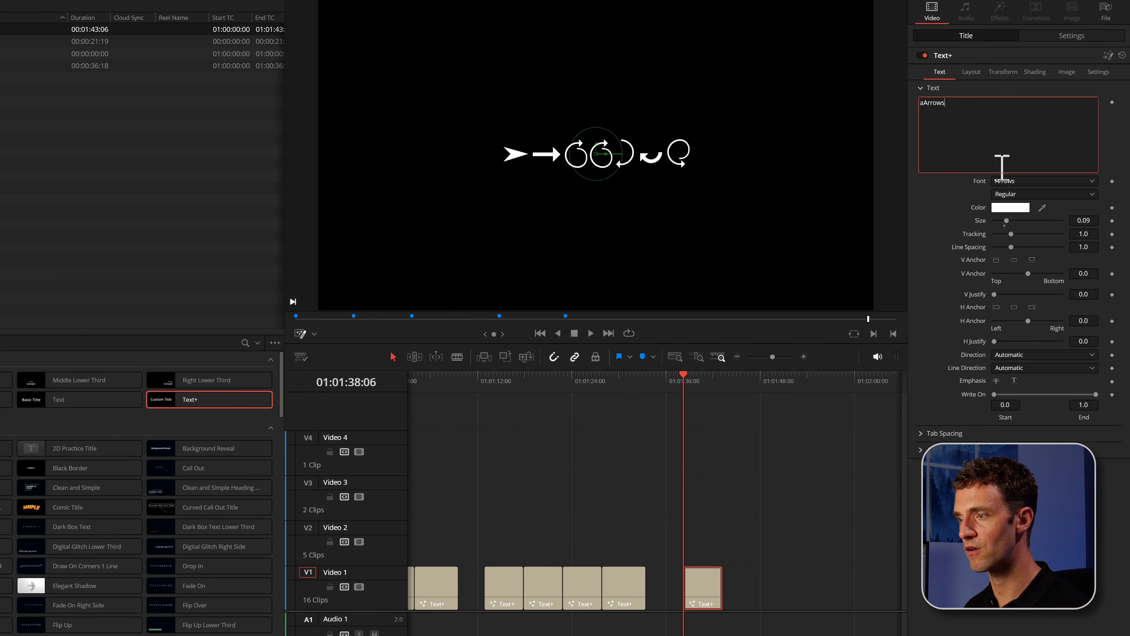
text(b)
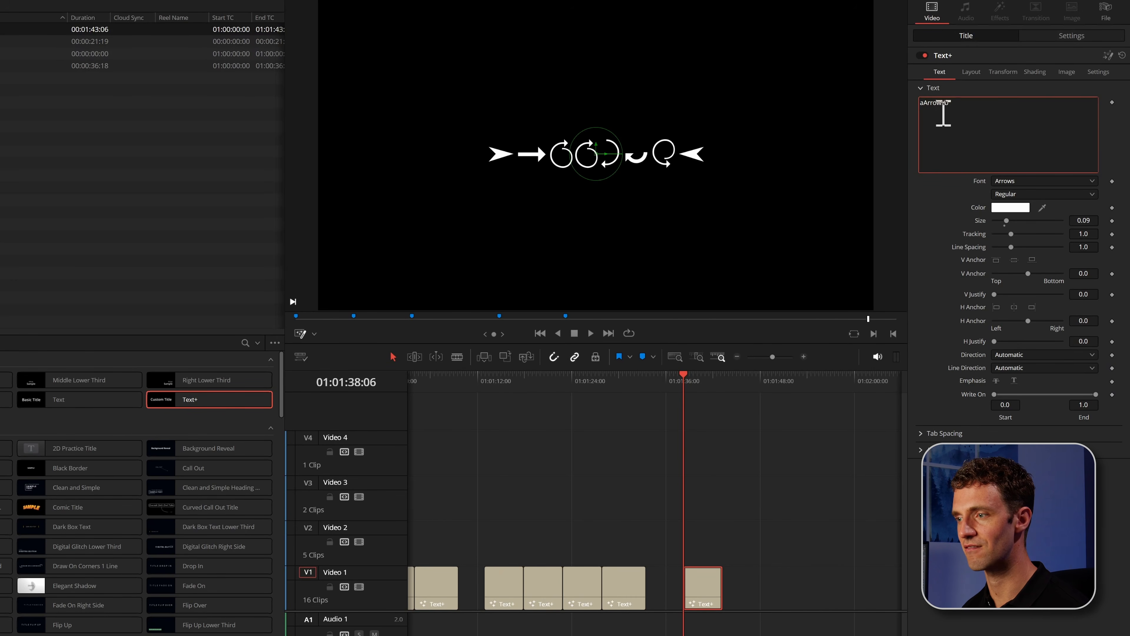
Return the whole title's font to Open Sans Bold
click(1030, 180)
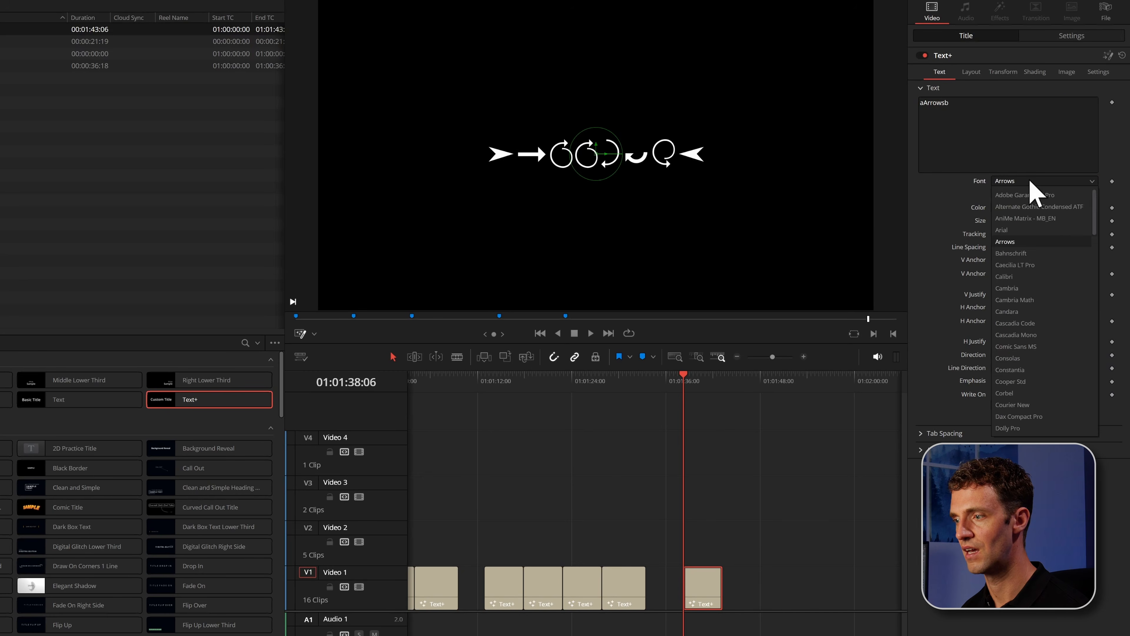
click(1030, 180)
double_click(975, 180)
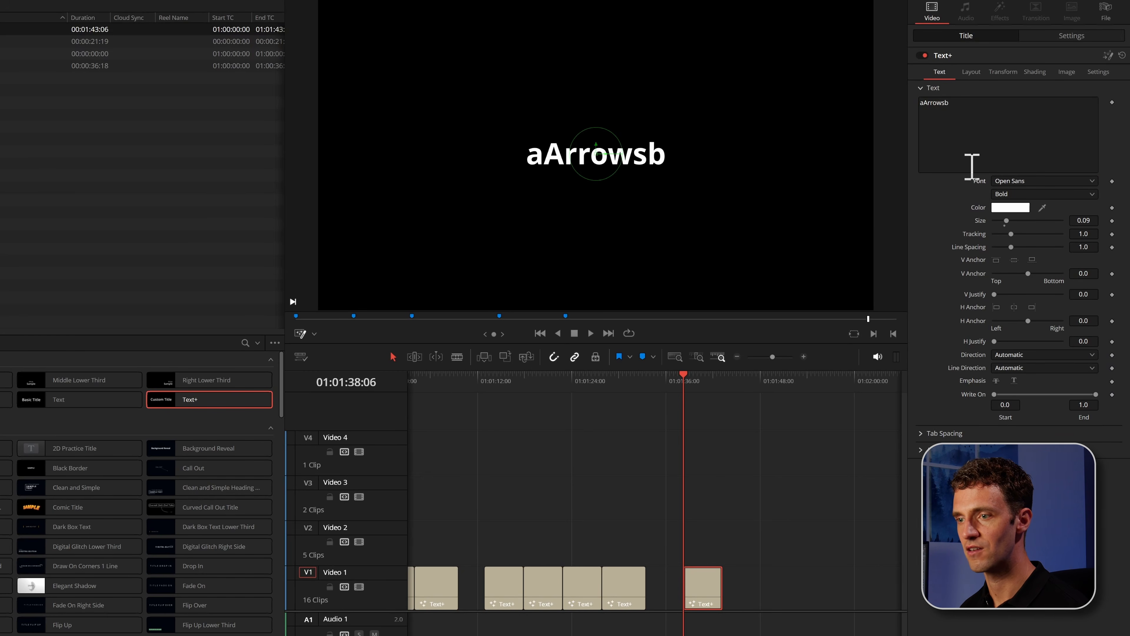
Open the title on the Fusion page and add Character Level Styling to the Template node's text
click(1112, 56)
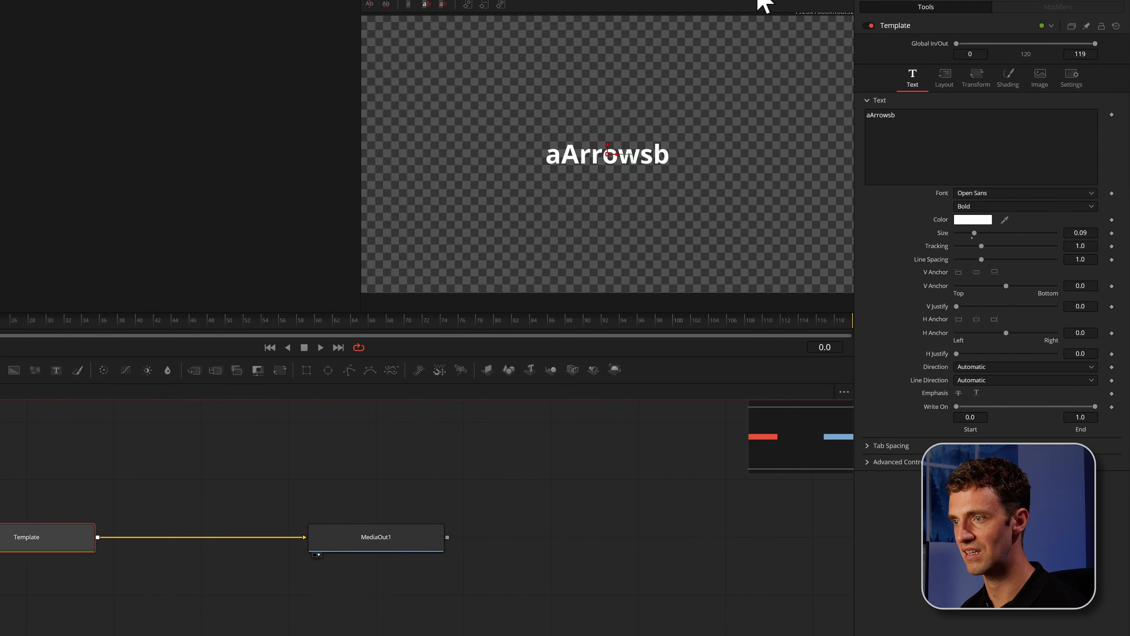
right_click(938, 148)
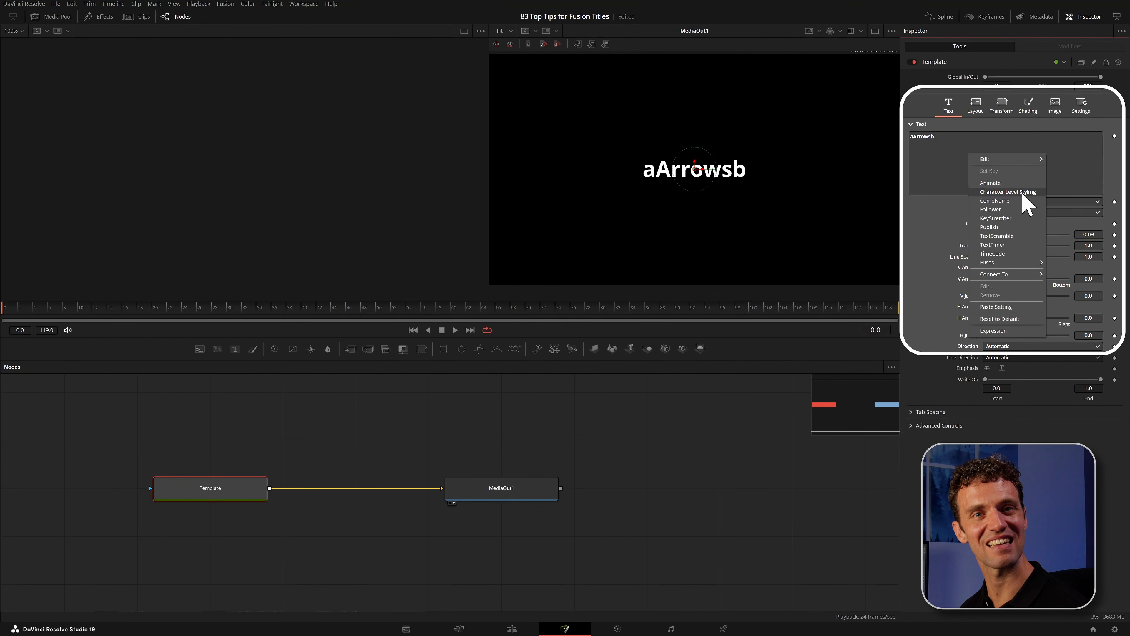
click(1023, 196)
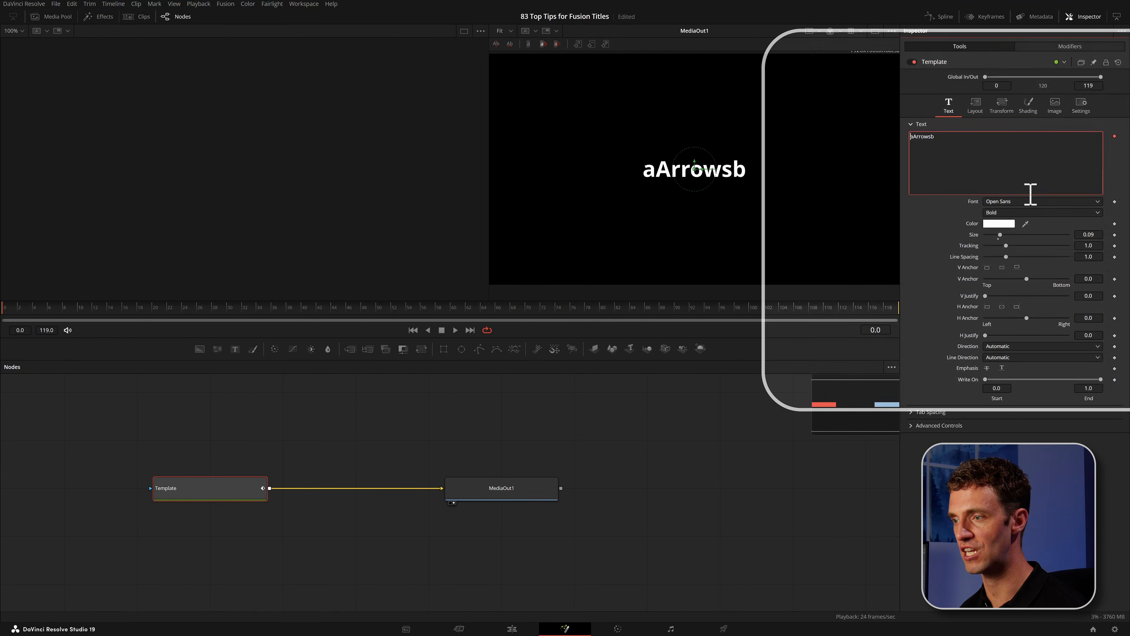
Select the leading "a" in the viewer and compare the node's own text settings with those of the Character Level Styling modifier
drag(590, 137, 650, 207)
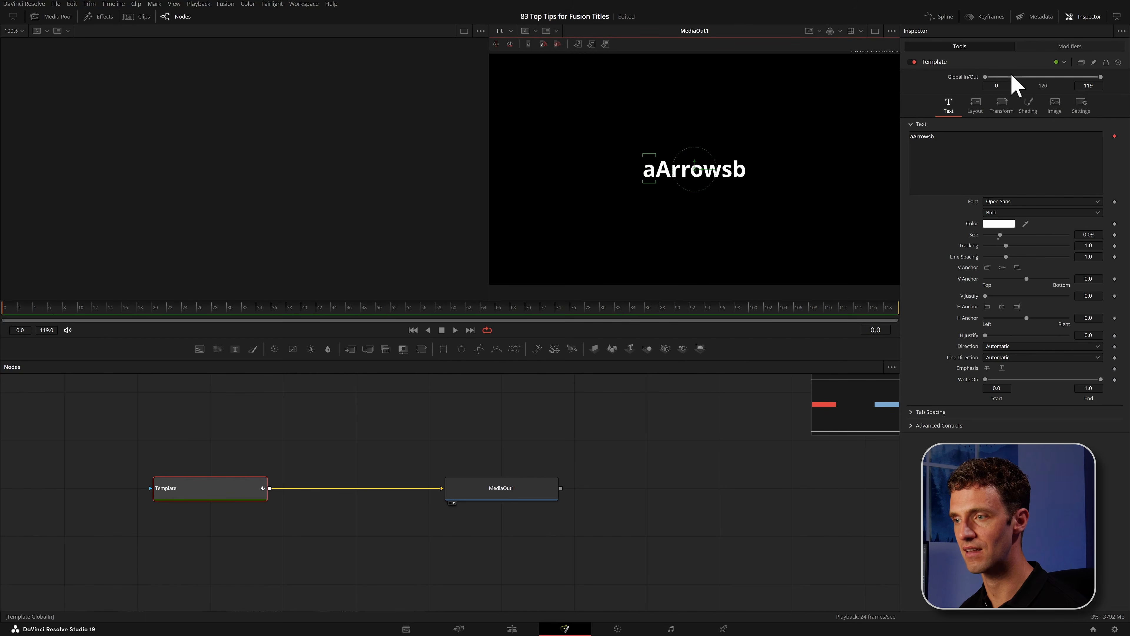
click(1066, 48)
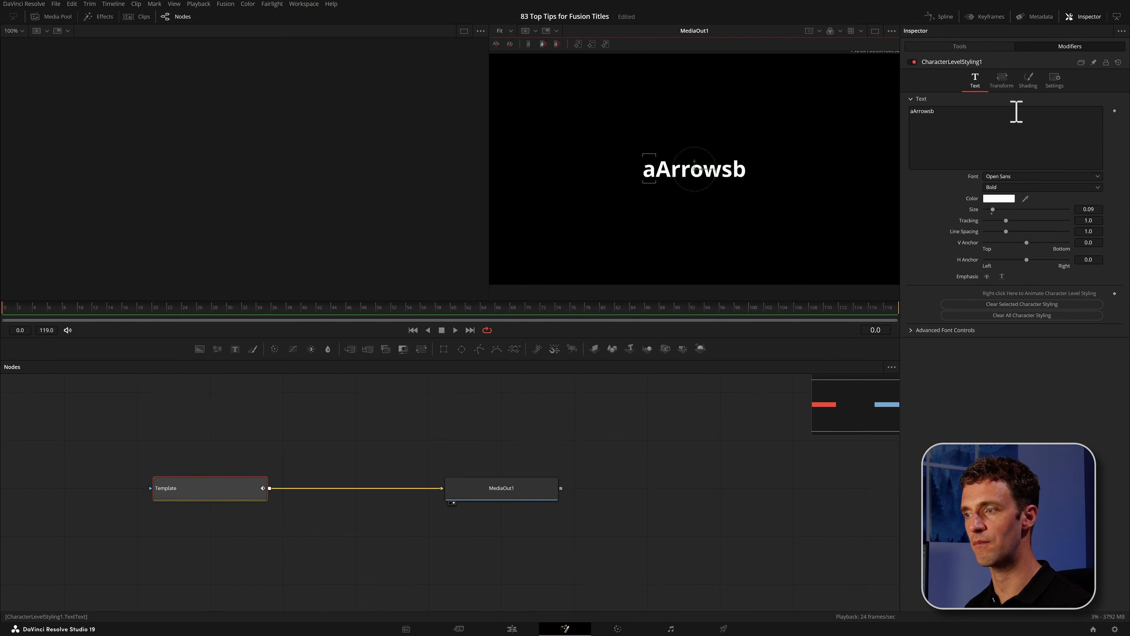
click(982, 48)
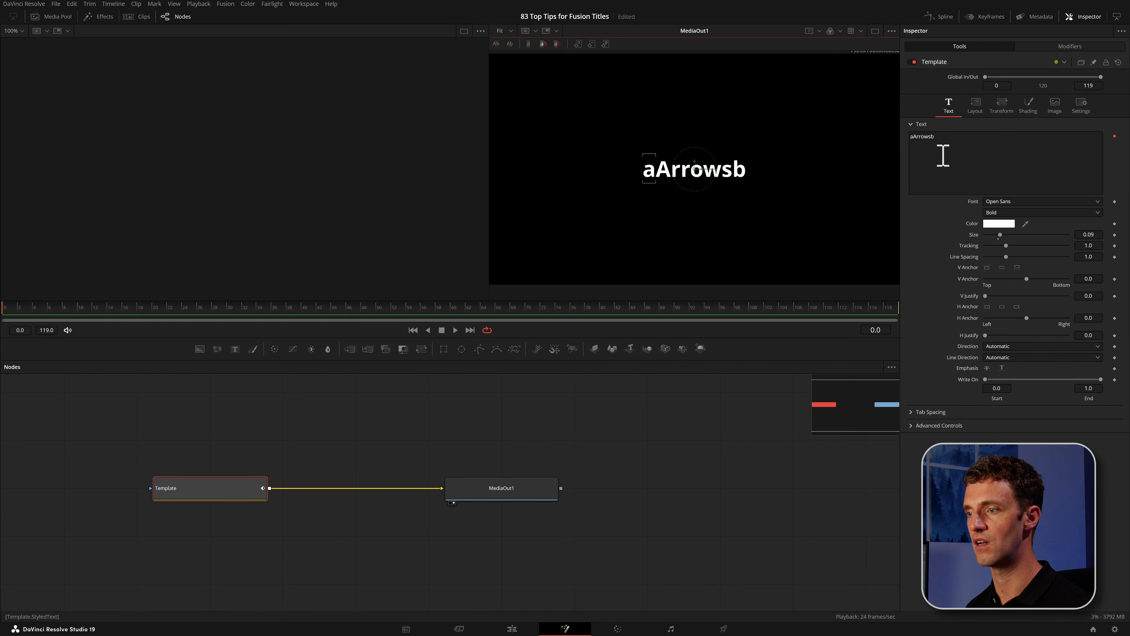
click(1067, 48)
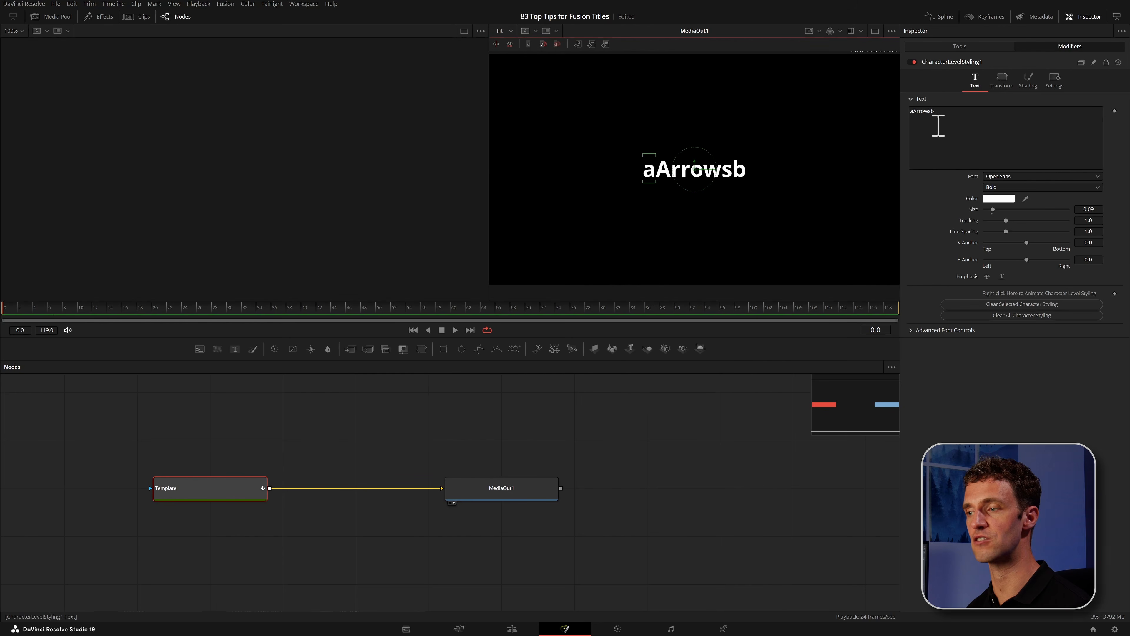
click(968, 48)
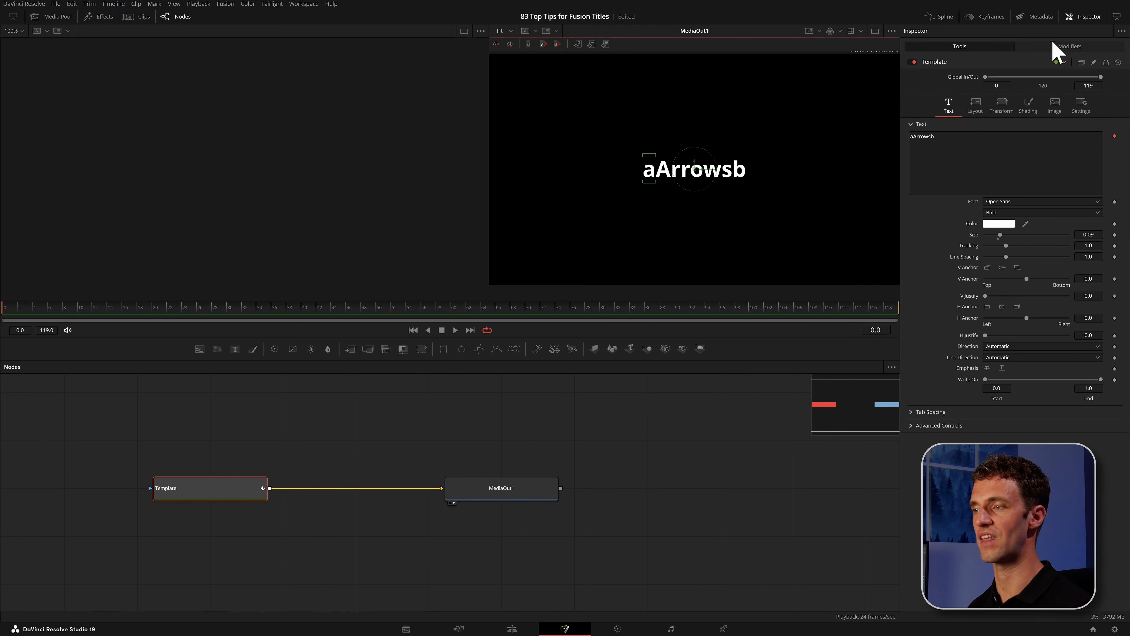
Set only the leading "a" to the Arrows font through the Character Level Styling modifier
click(1066, 48)
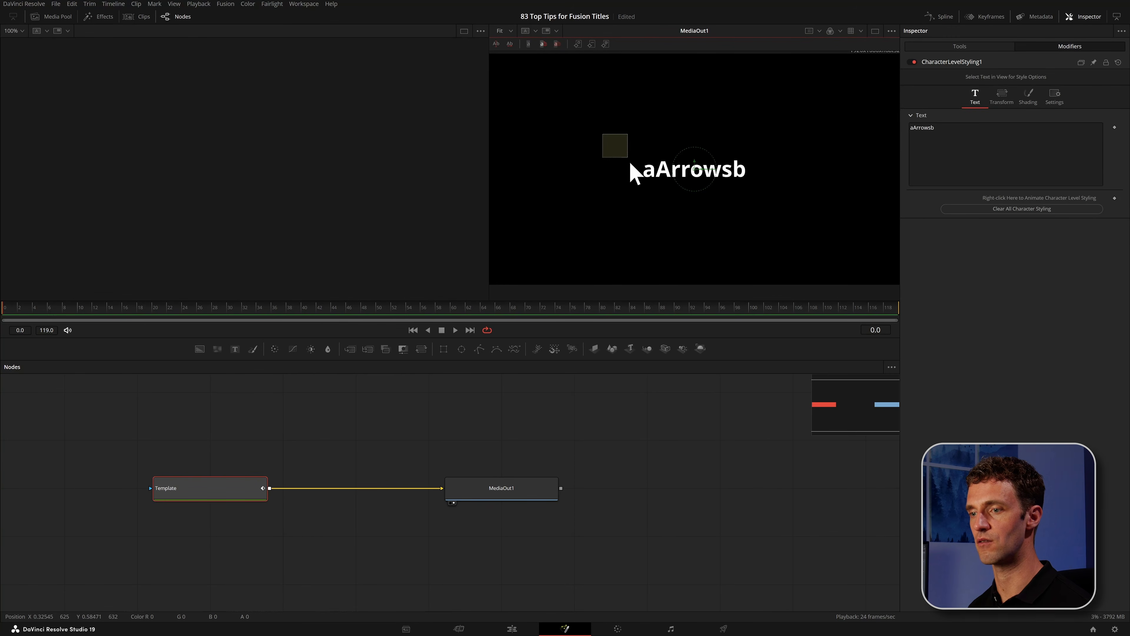
drag(630, 165, 650, 200)
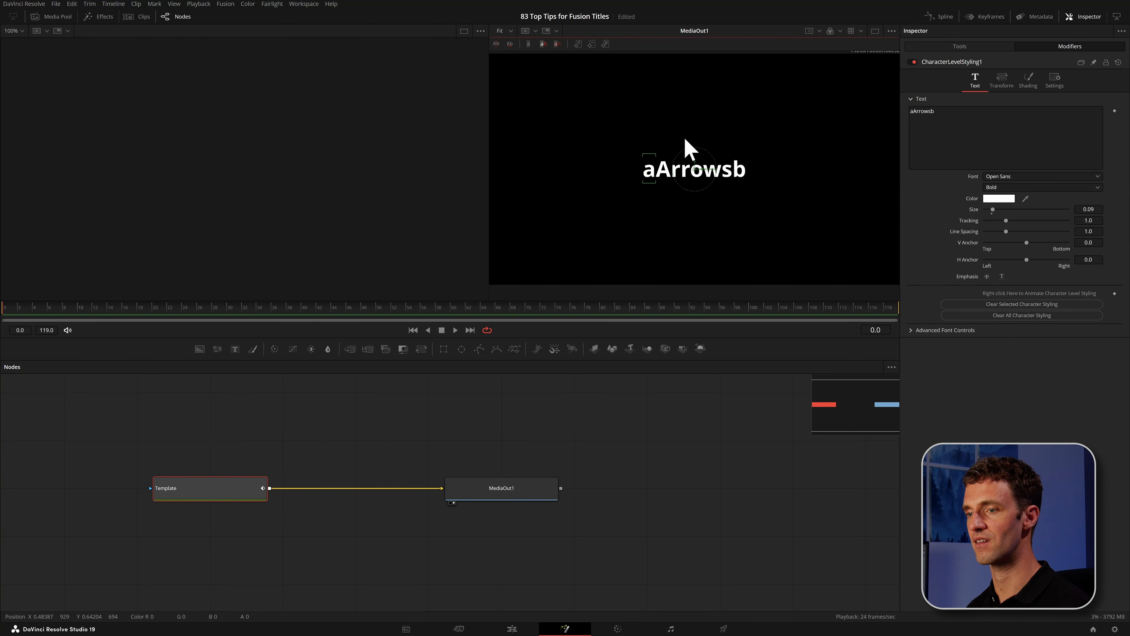
click(1016, 177)
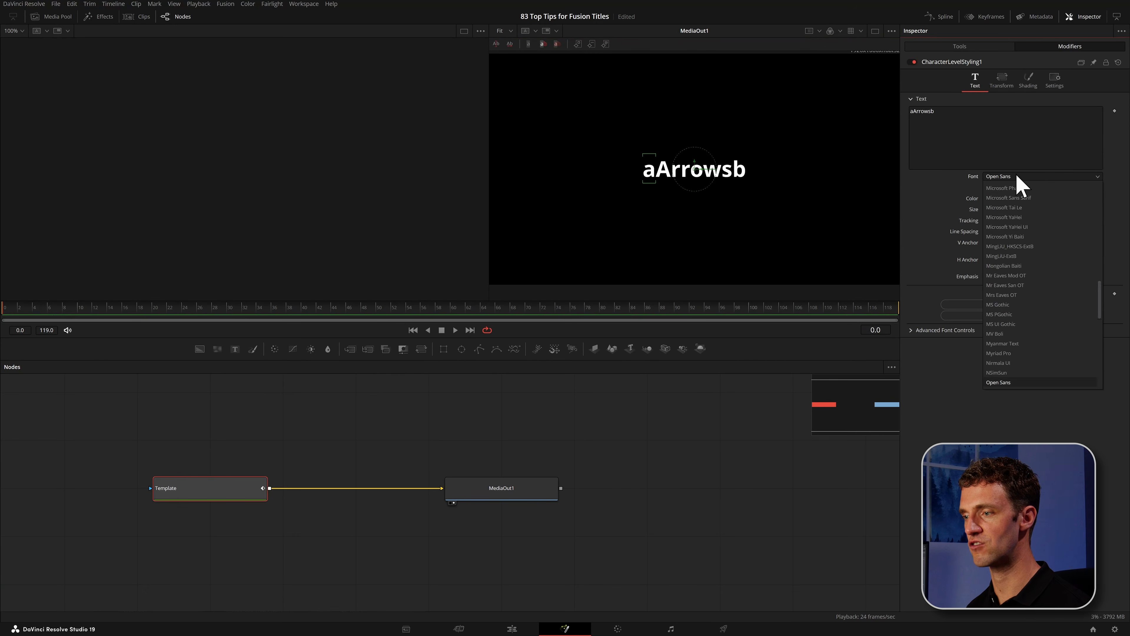
scroll(1031, 197, up, 15)
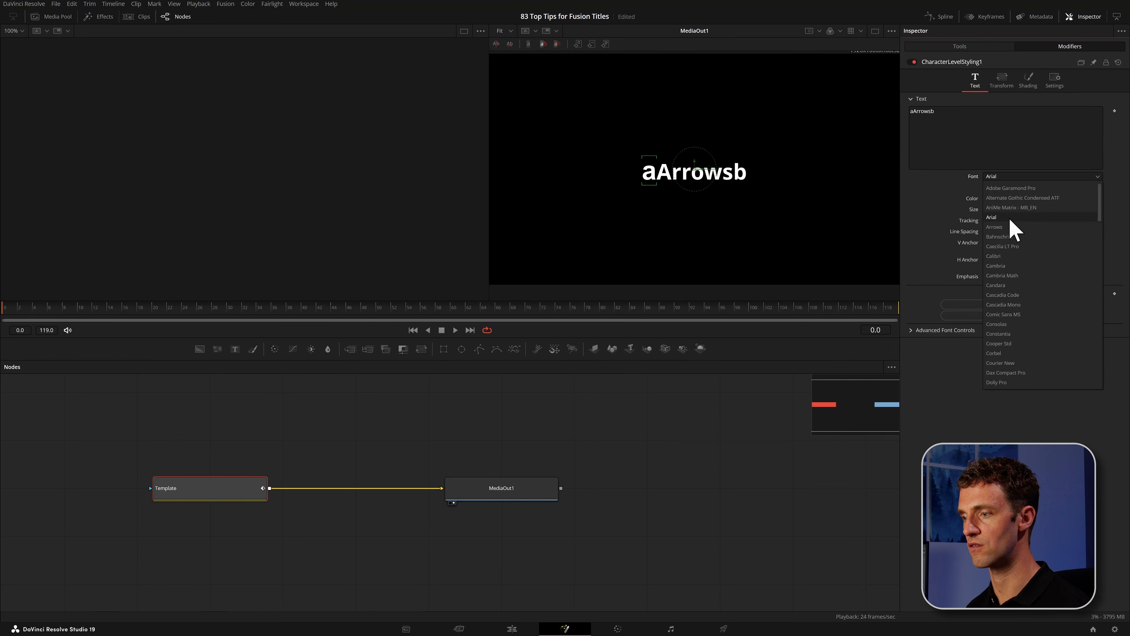
click(1011, 226)
Set the trailing "b" to the Arrows font in the Character Level Styling modifier
click(748, 181)
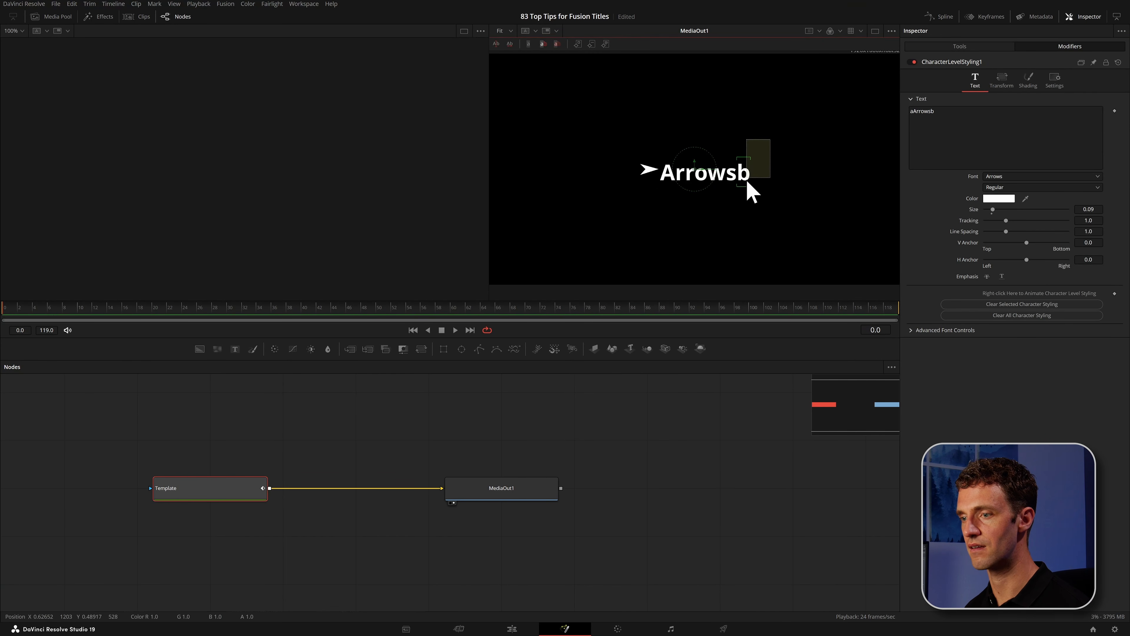
click(1014, 177)
scroll(1055, 227, up, 10)
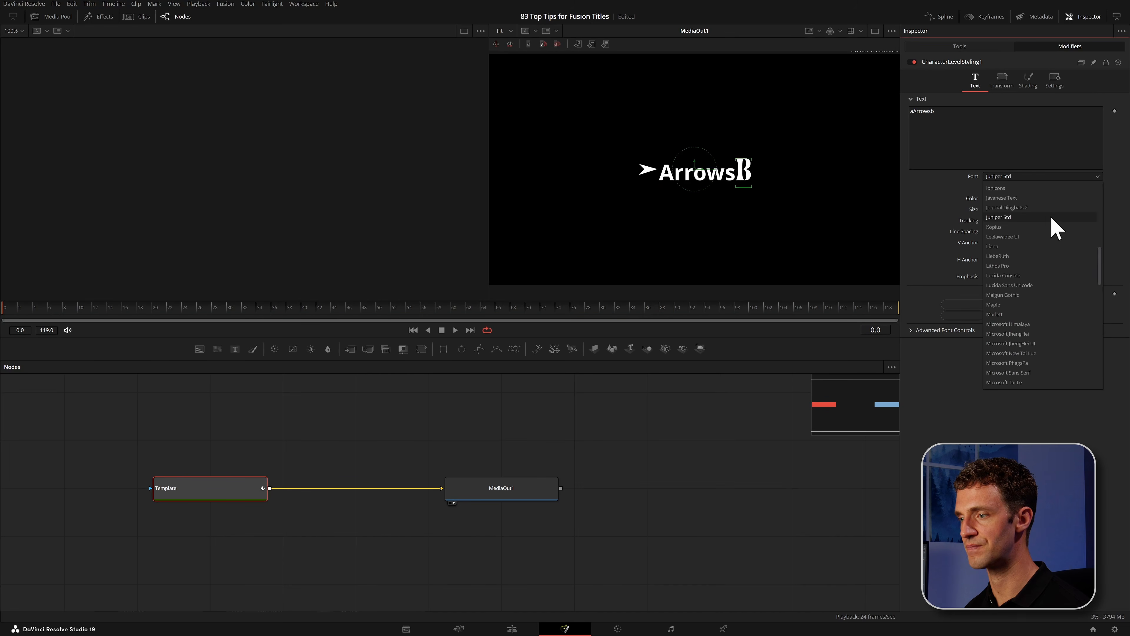
scroll(1037, 225, up, 3)
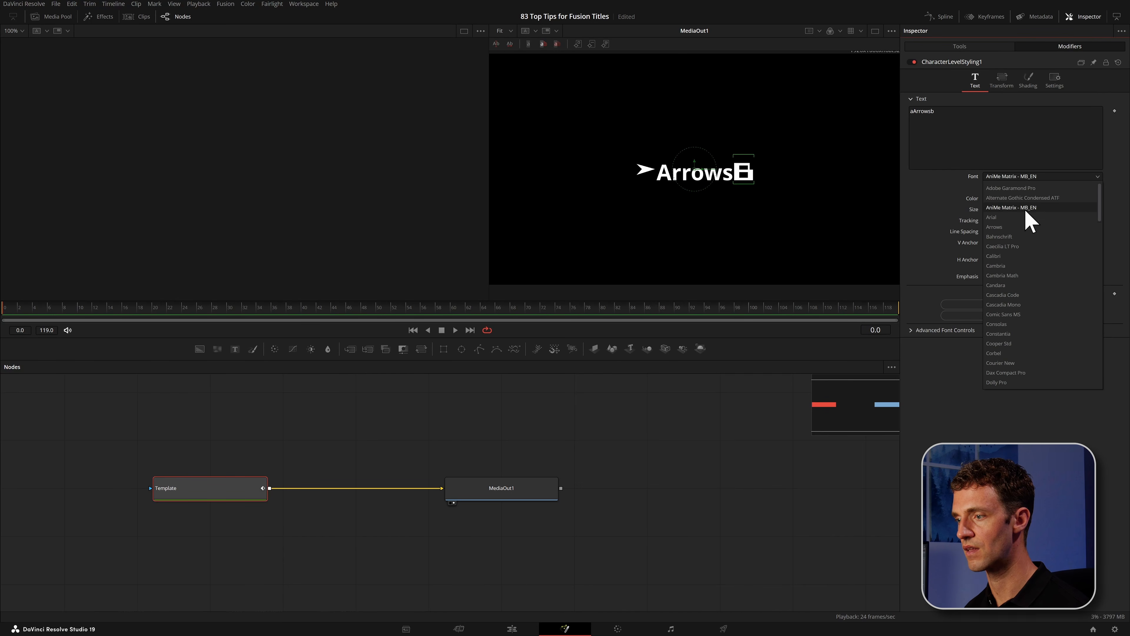
click(1018, 228)
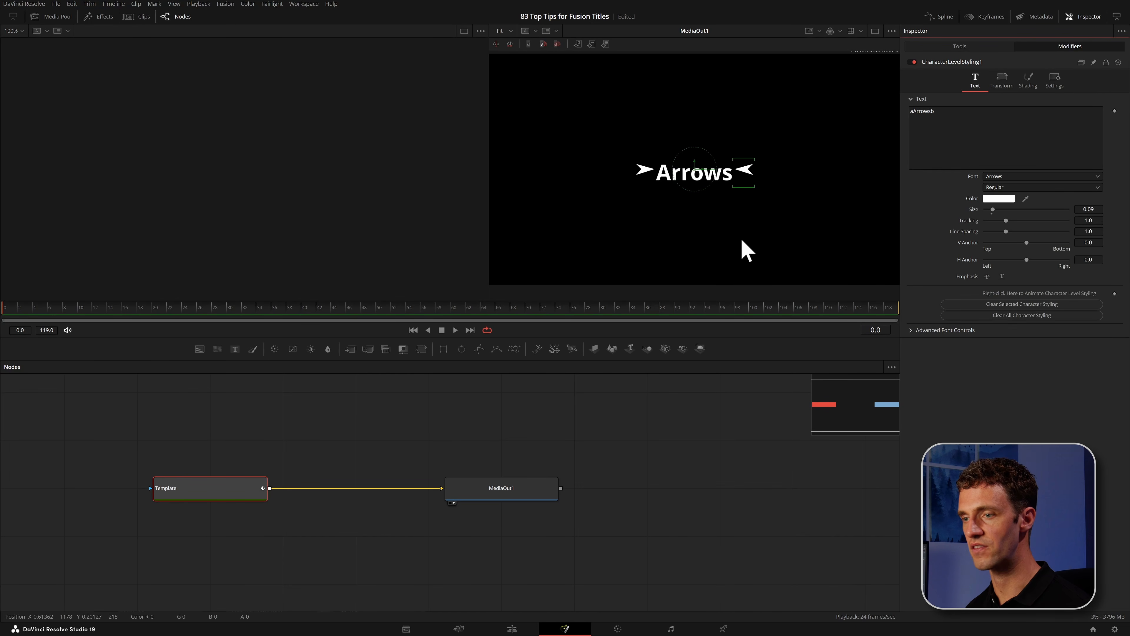
click(760, 242)
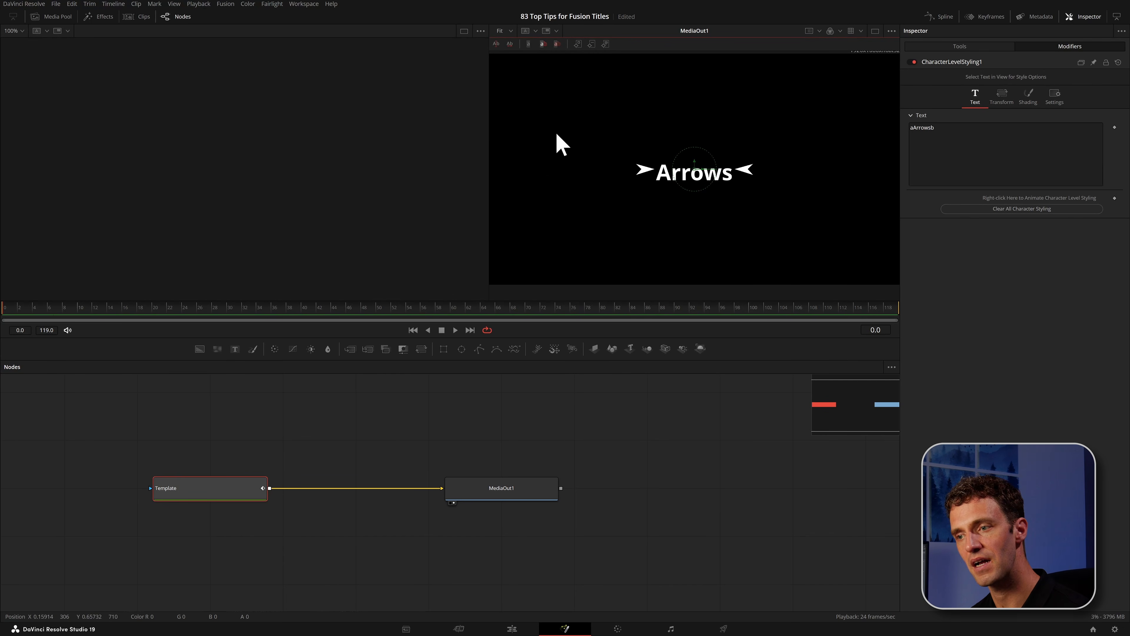
drag(569, 132, 663, 229)
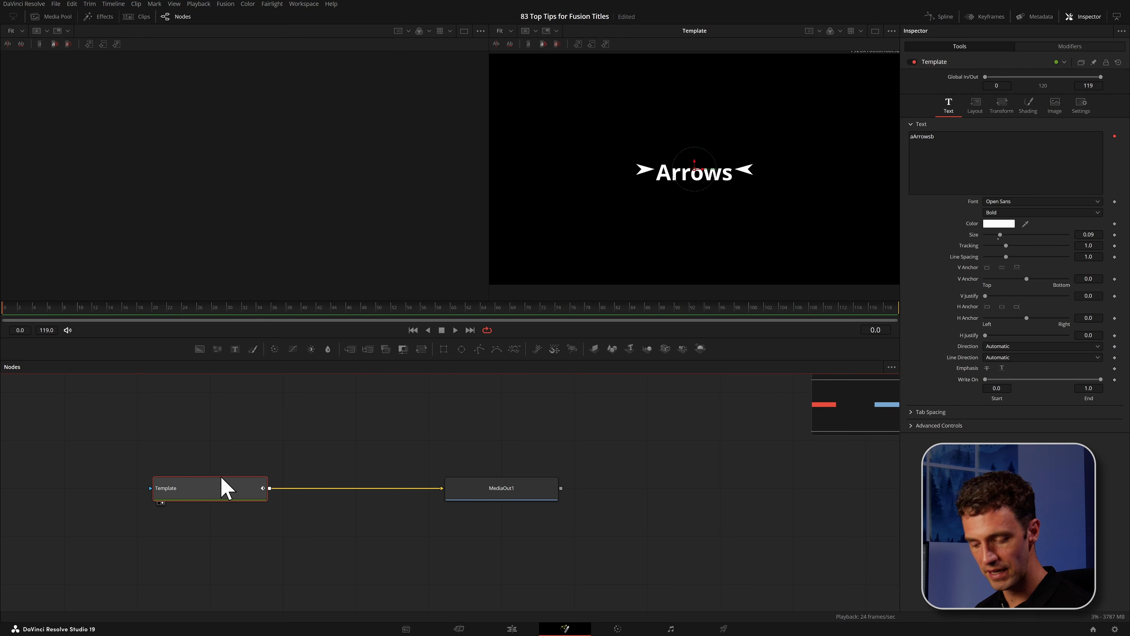
Paste a copy of the Template node above the original and show the copy in the first viewer
click(229, 445)
key(ctrl+v)
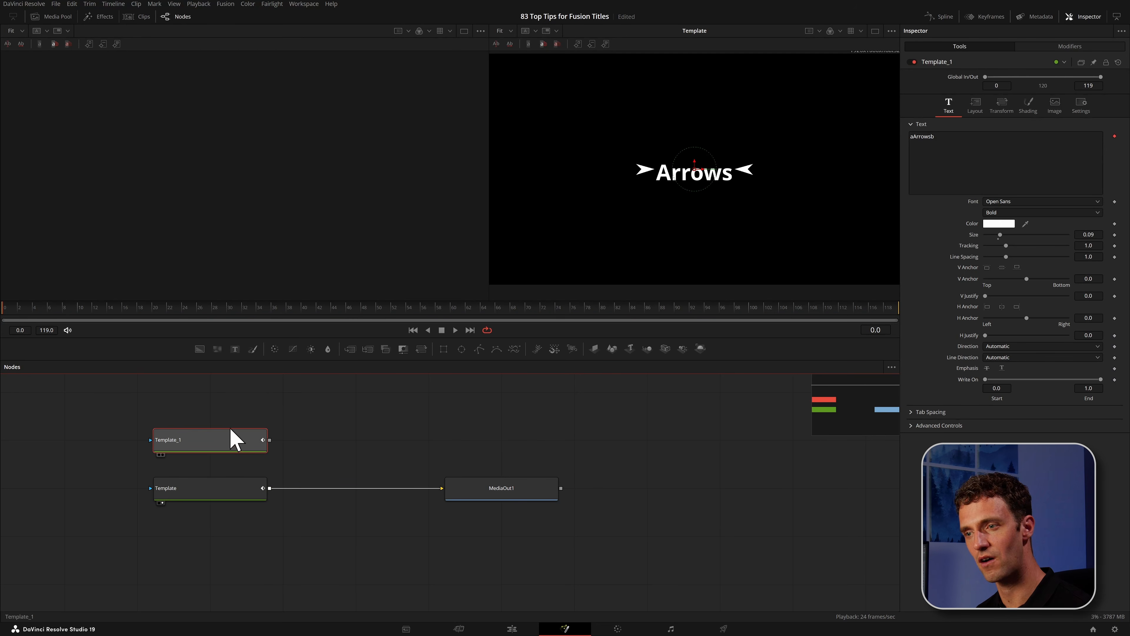
drag(222, 437, 222, 389)
key(ctrl+z)
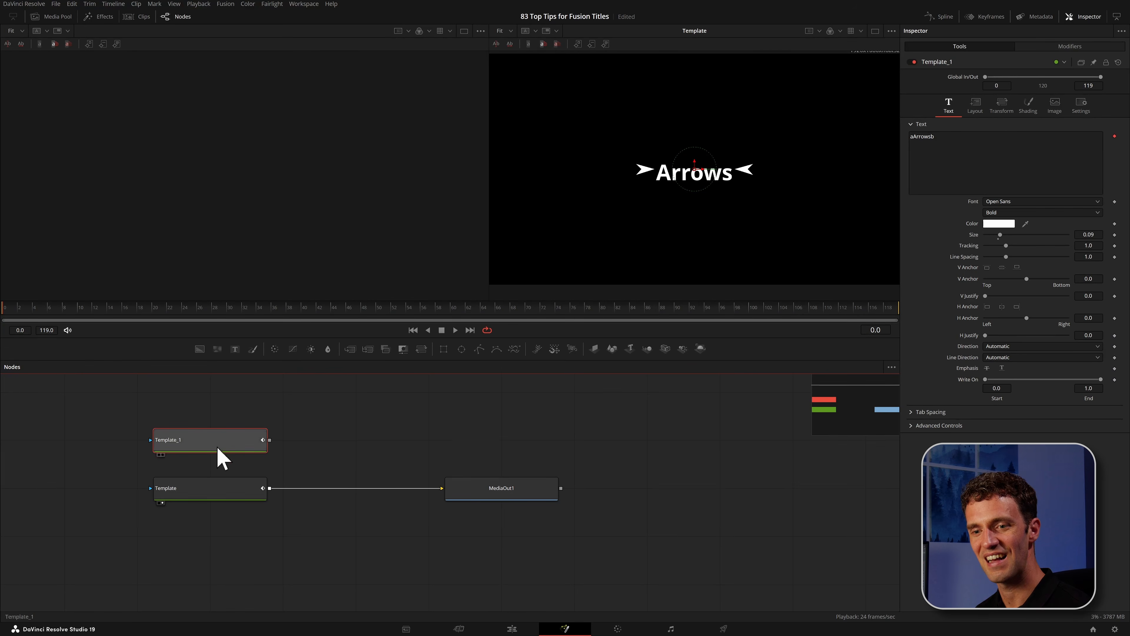
key(1)
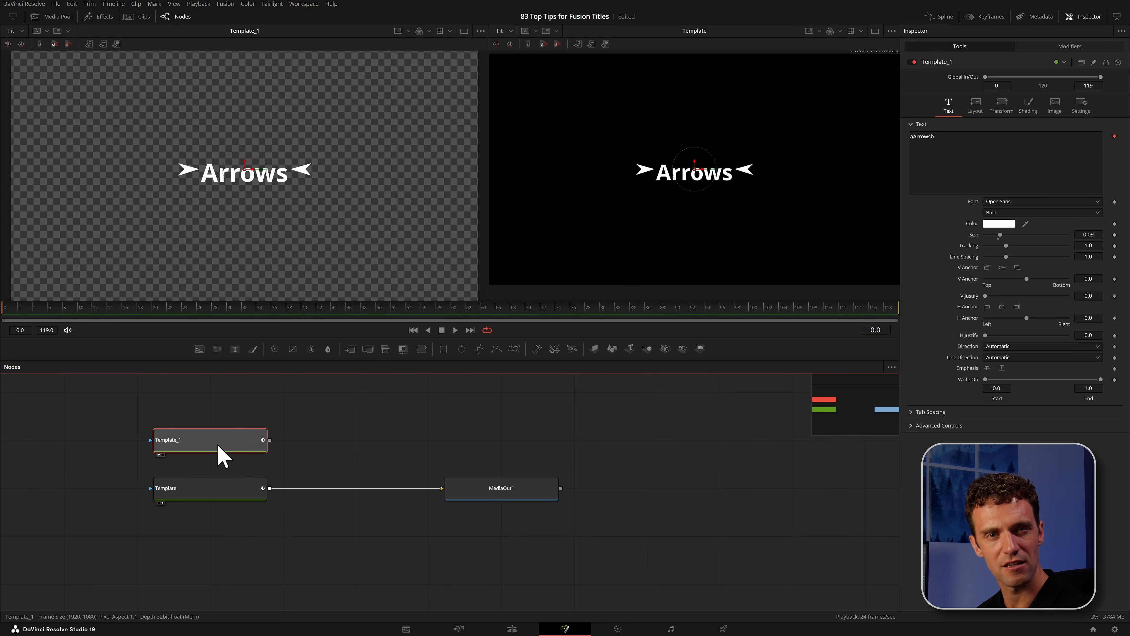
mouse_move(223, 457)
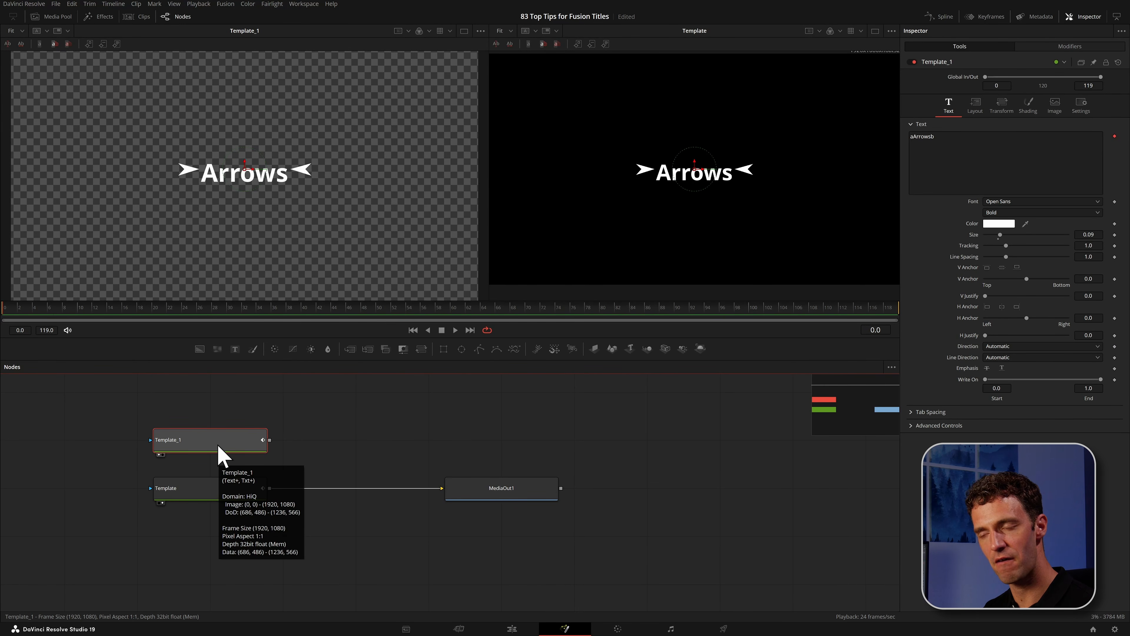
Turn off the checkerboard background in the first viewer and rename the copied Template_1 node as Arrows
click(224, 495)
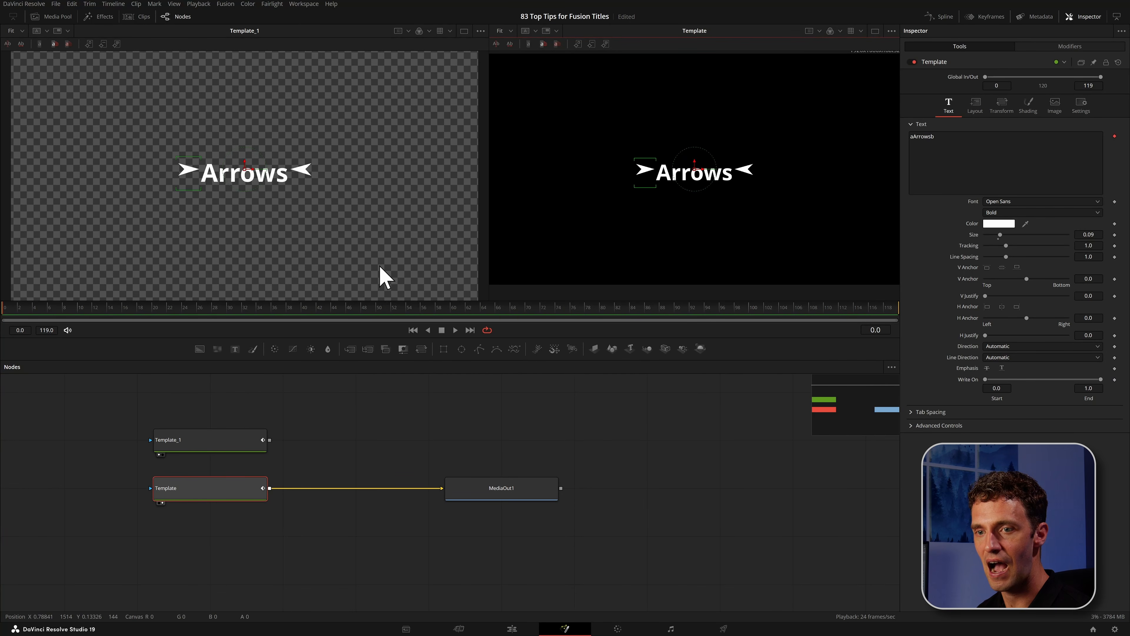
click(418, 32)
click(172, 443)
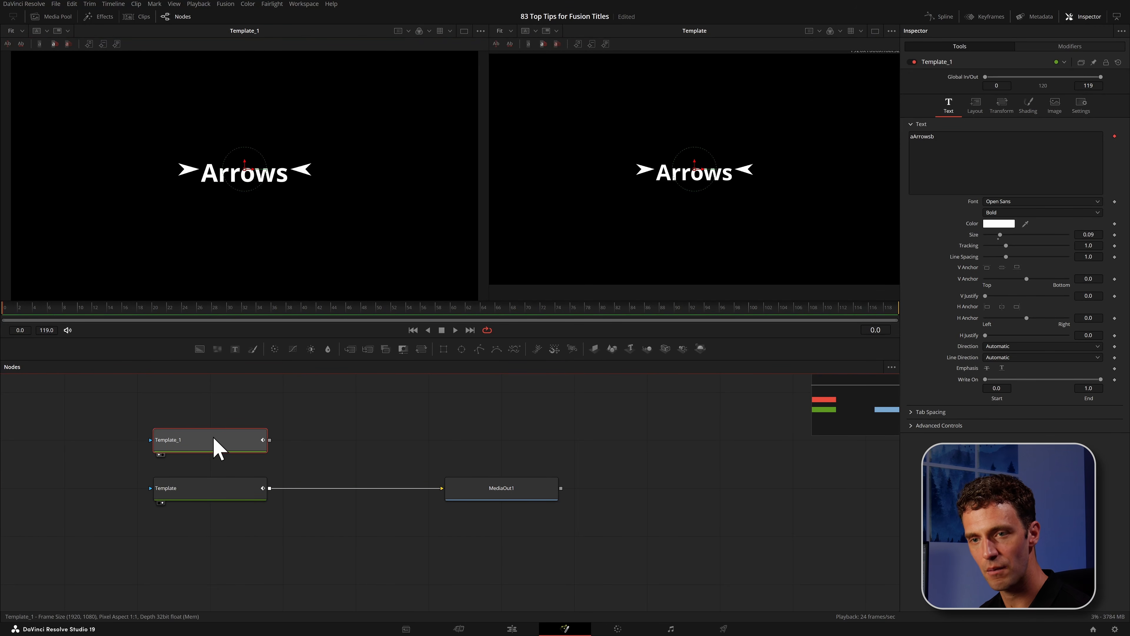
key(F2)
text(Arrows)
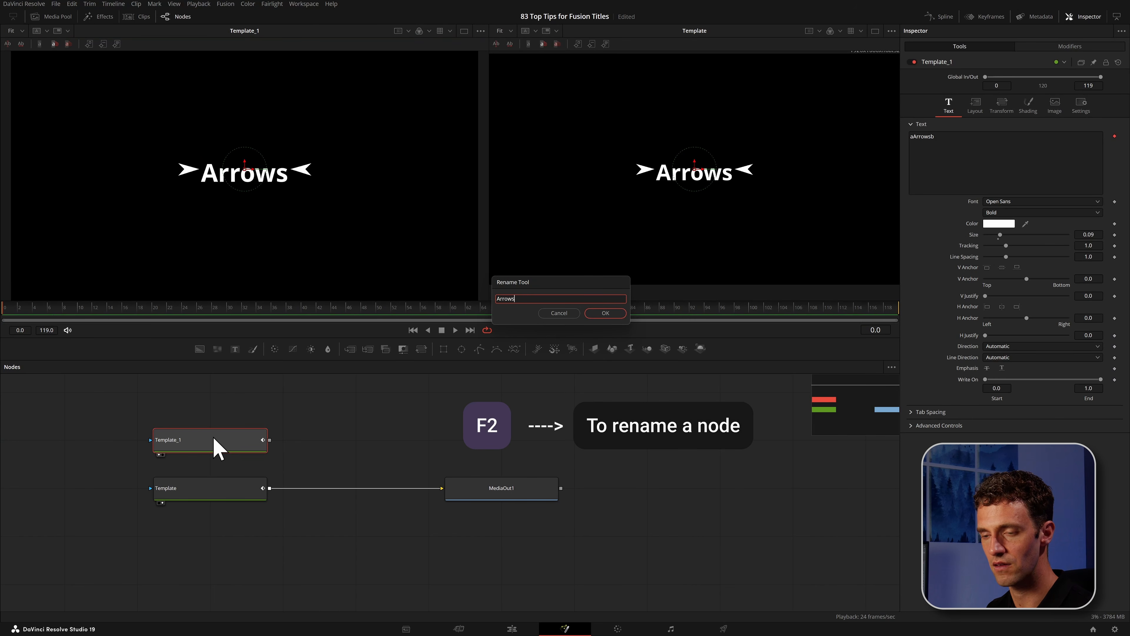
key(Return)
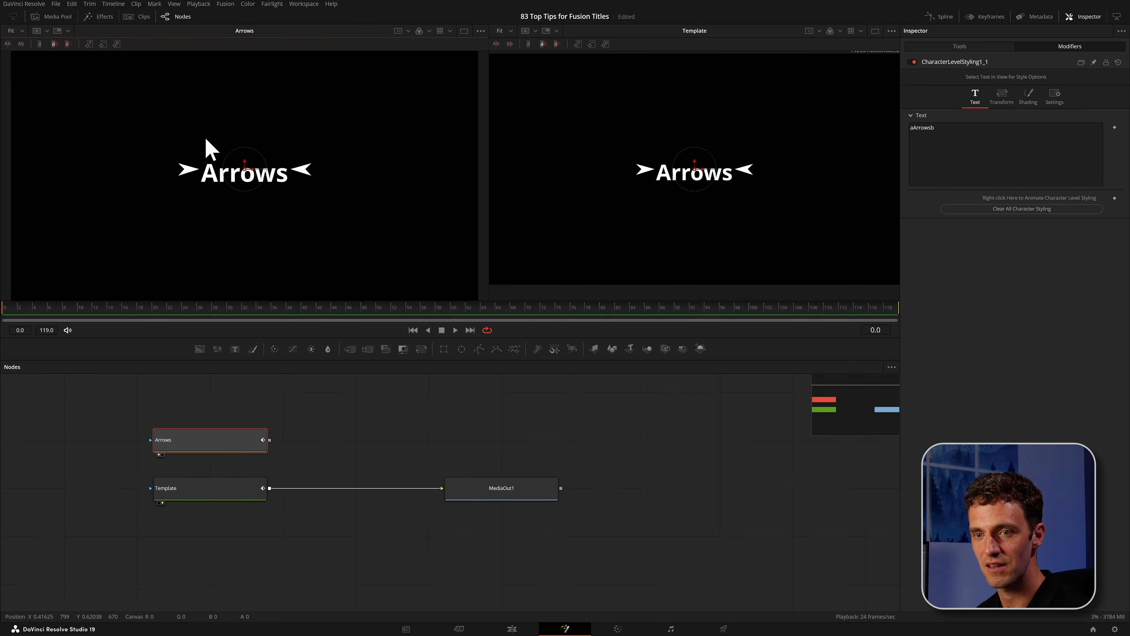
Hide the letters of the word "Arrows" in the Arrows node by disabling shading element 1 in its Character Level Styling modifier
drag(206, 139, 281, 182)
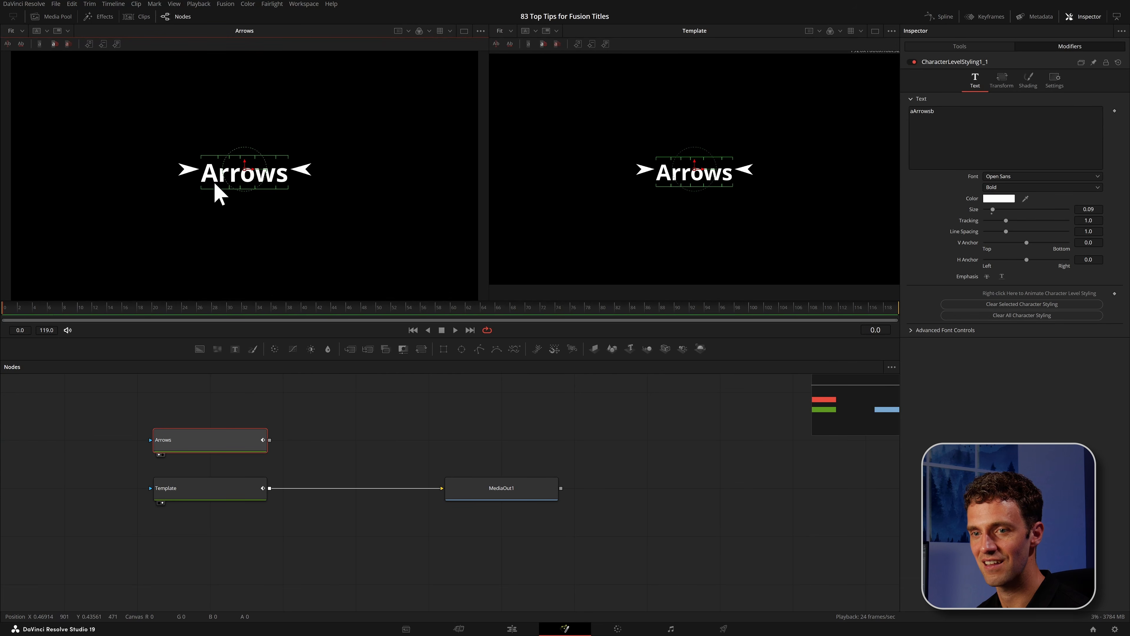
click(1028, 80)
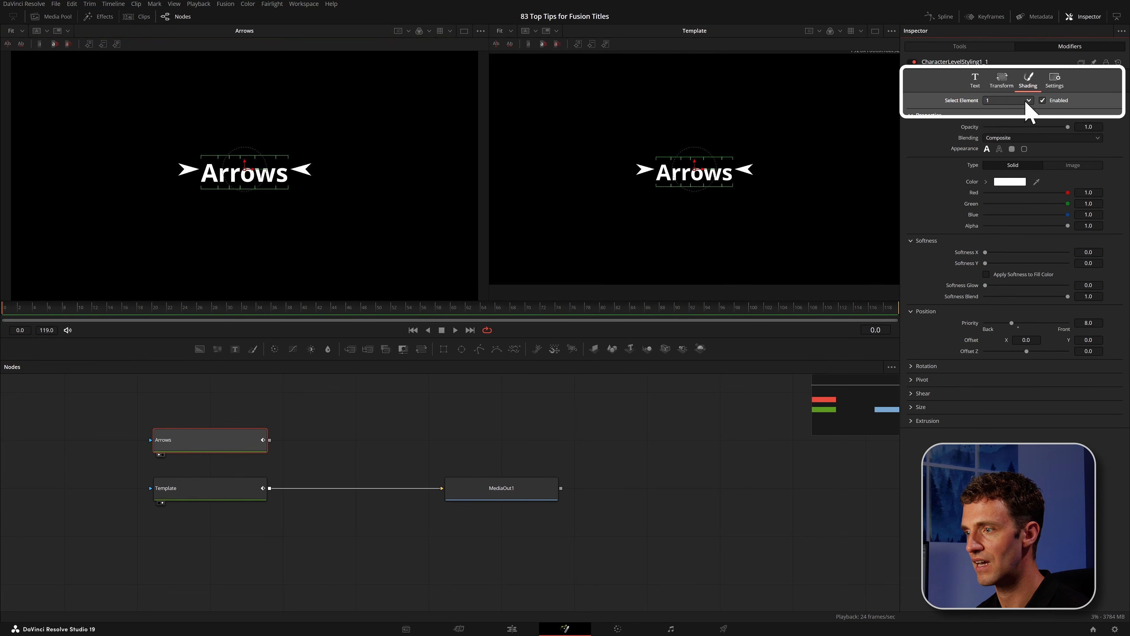
click(1043, 100)
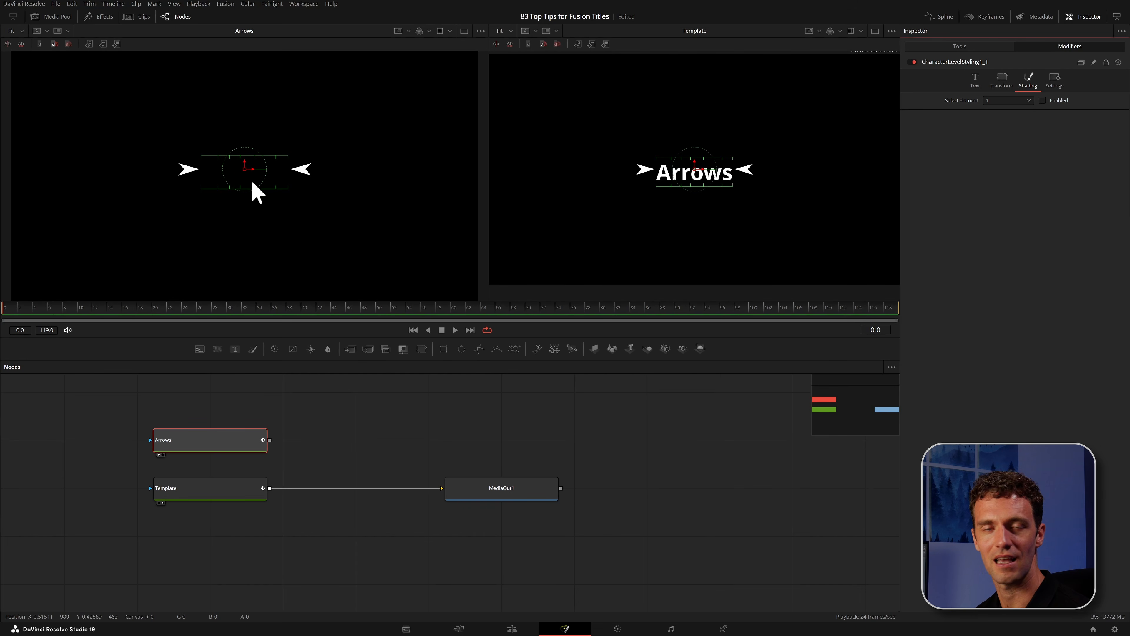
Hide both arrow characters in the Template node by disabling shading element 1 for each in its Character Level Styling modifier
click(262, 495)
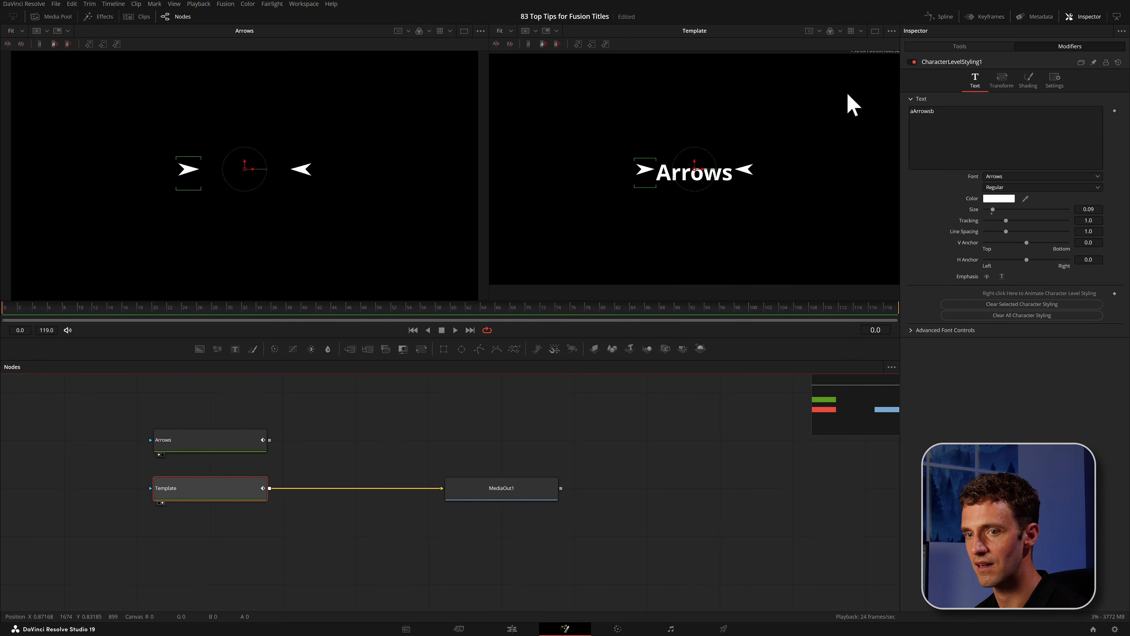
click(1028, 81)
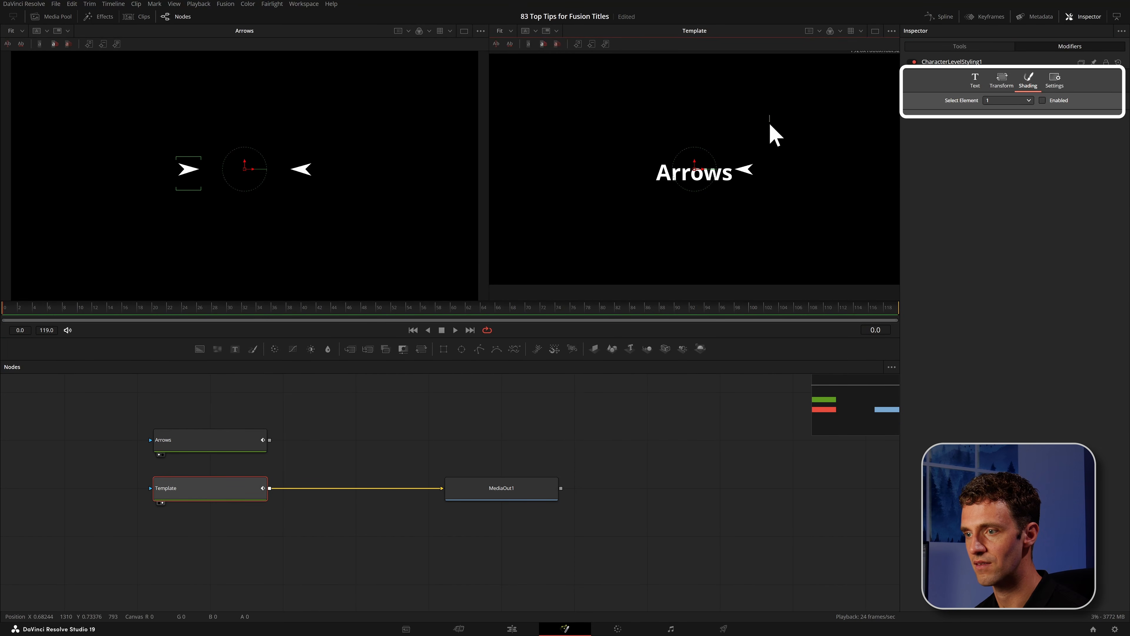
drag(779, 118, 739, 207)
click(1042, 100)
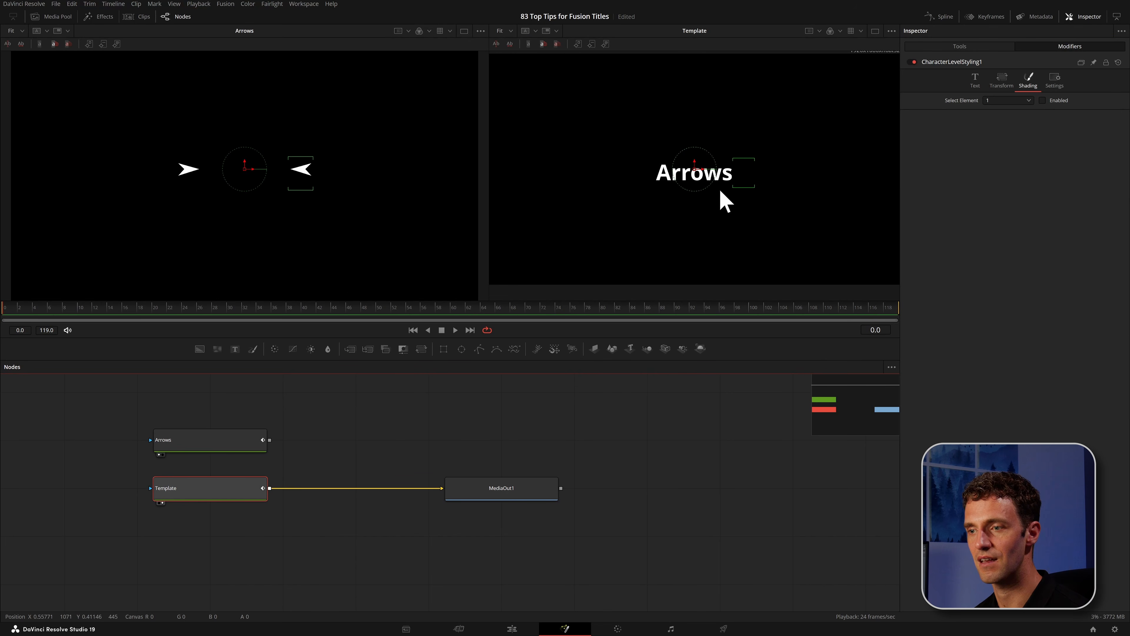
Merge the Arrows node over the Template node, space MediaOut1 farther from the merge, and select the Arrows node
drag(269, 439, 272, 489)
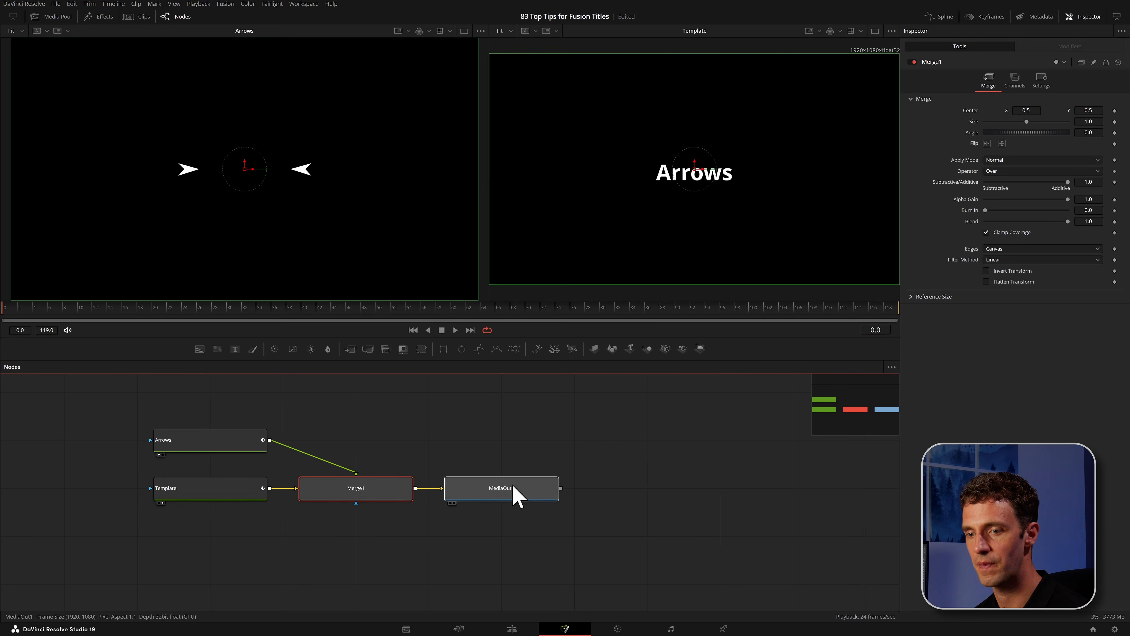
drag(517, 497, 590, 497)
click(162, 448)
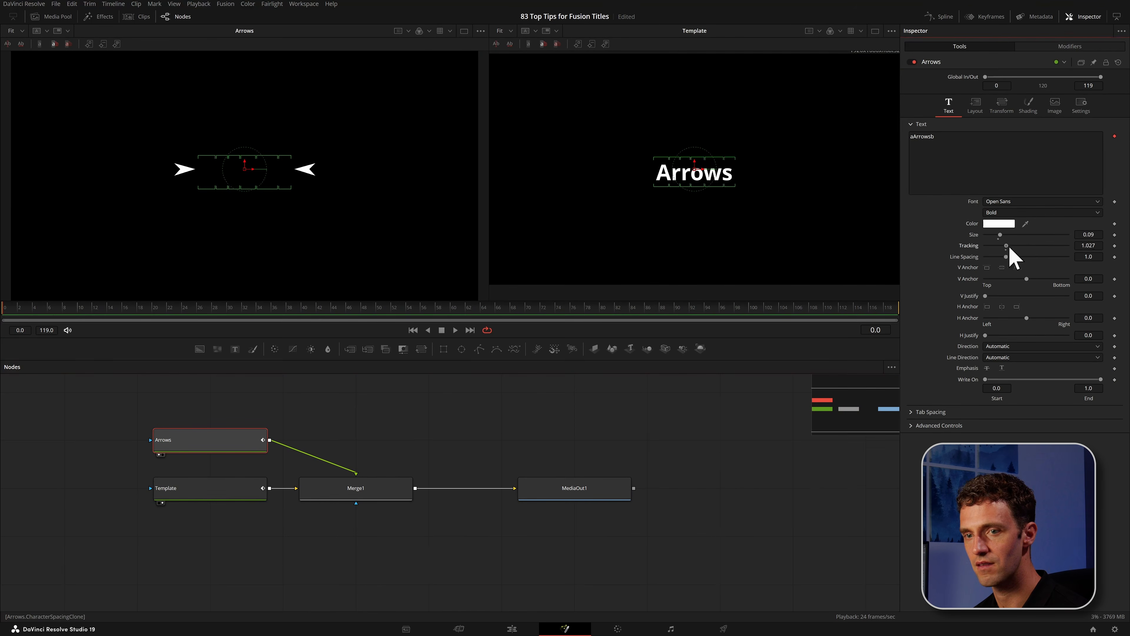
Try spreading the arrows with a tracking of about 1.5 on the Arrows node, and reset the tracking to default
mouse_move(1009, 249)
mouse_down()
mouse_move(1040, 249)
mouse_move(1006, 248)
mouse_move(1017, 246)
mouse_up()
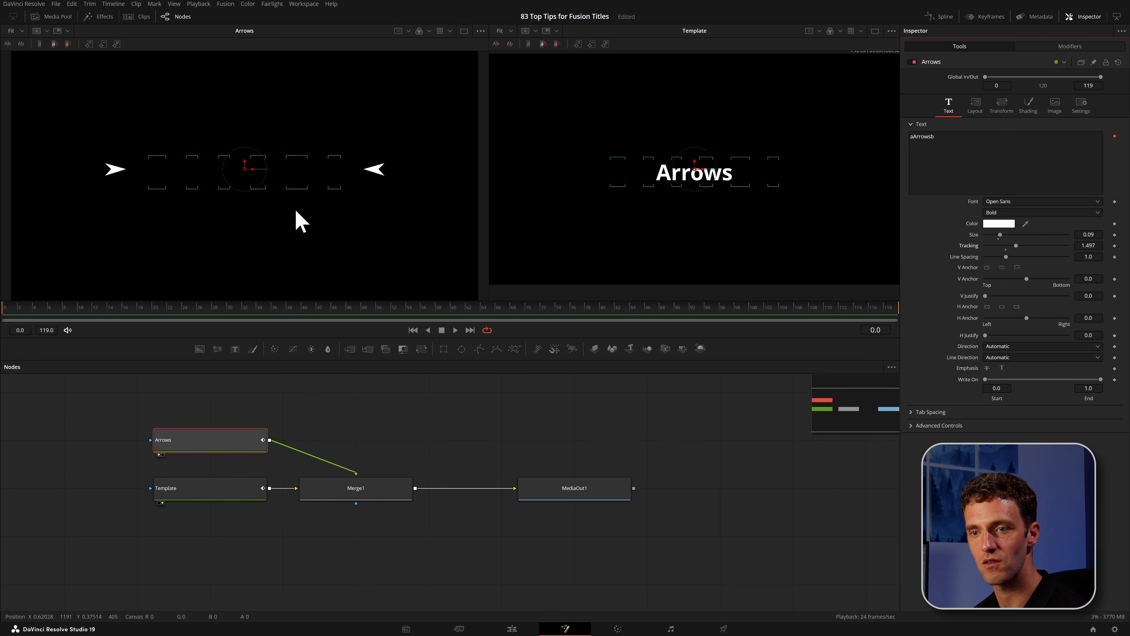
click(426, 208)
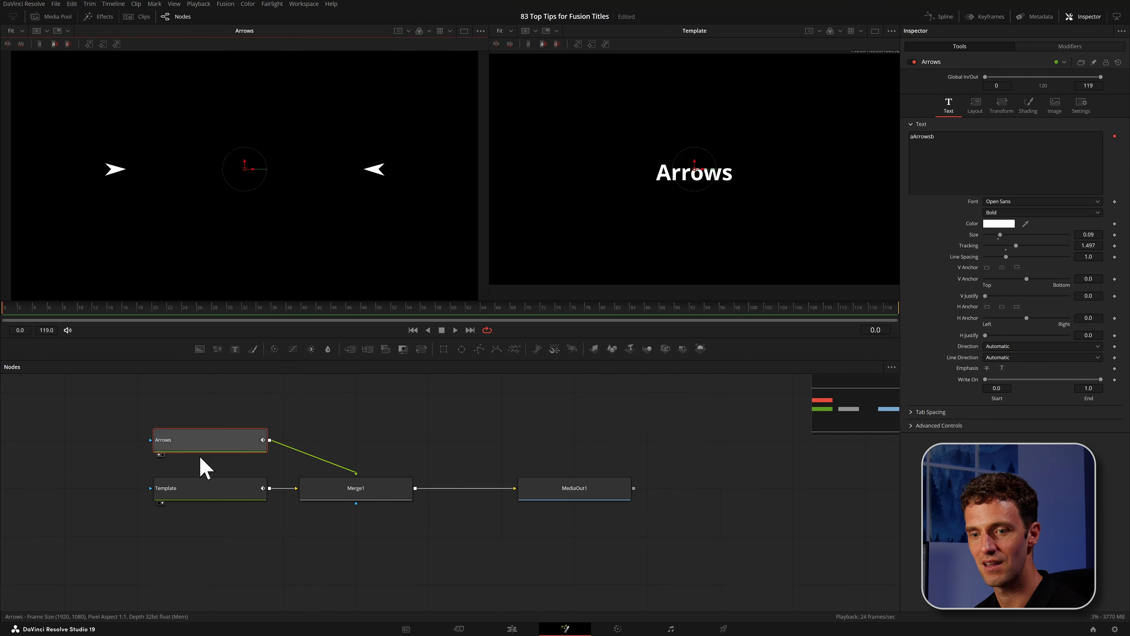
click(1006, 250)
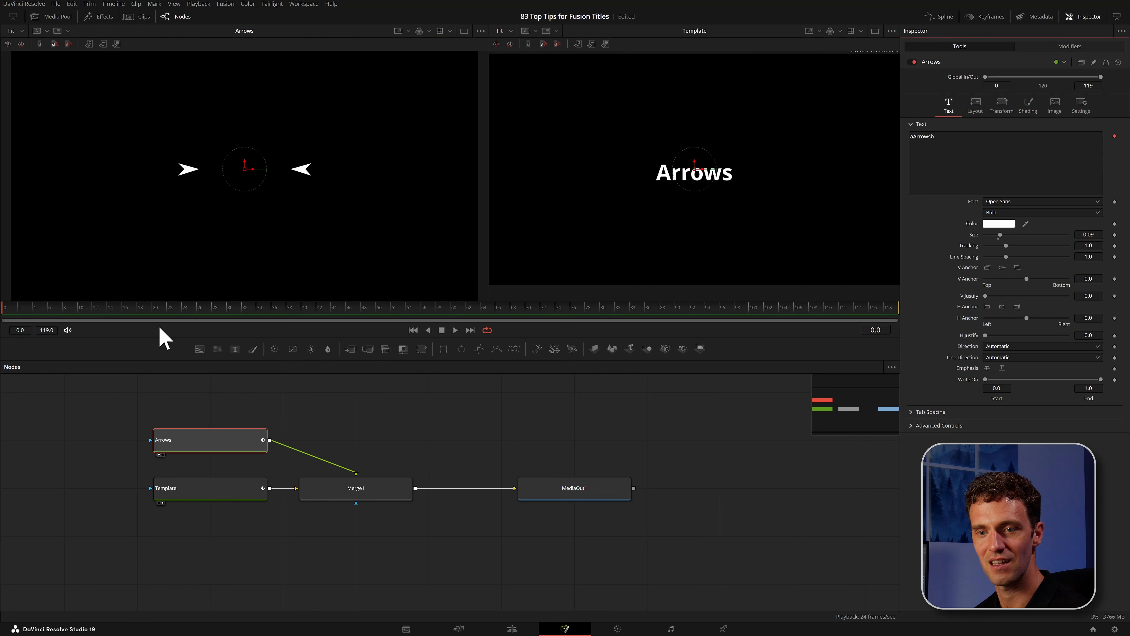
Keyframe the Arrows node's tracking from 2.31 at frame 0 to 1.0 at frame 31, and play the animation
drag(172, 307, 234, 305)
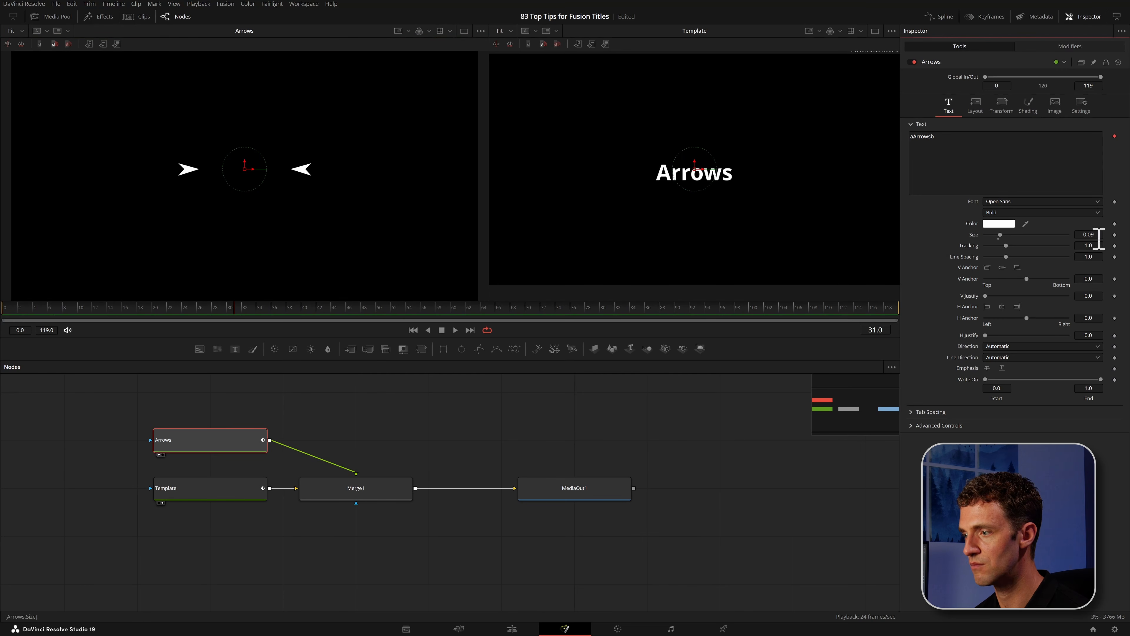
click(1114, 246)
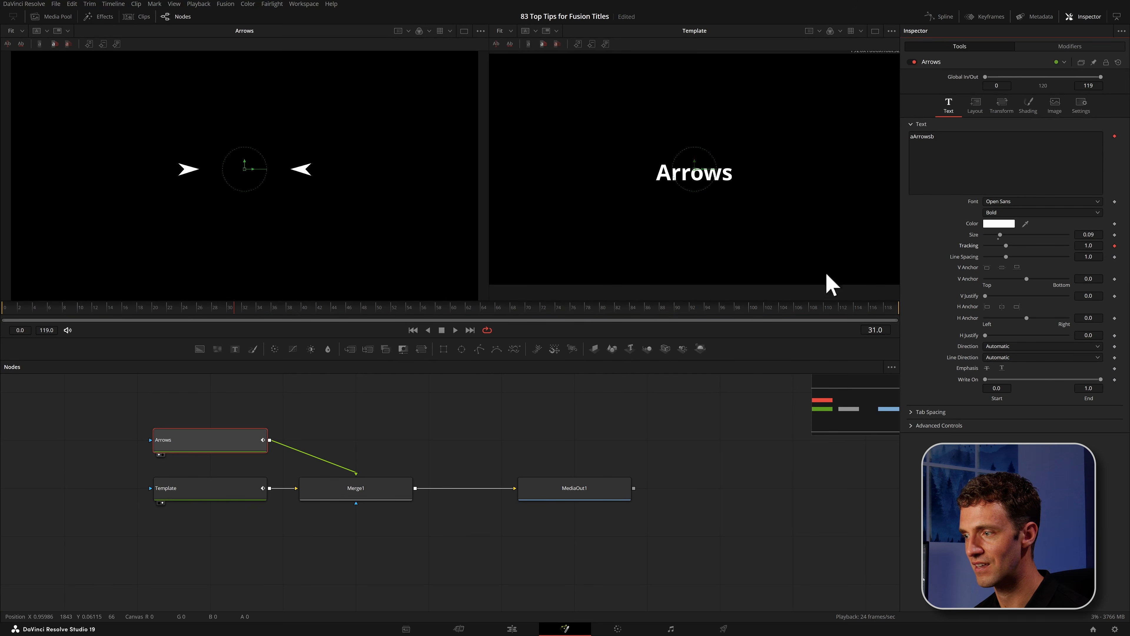
click(3, 308)
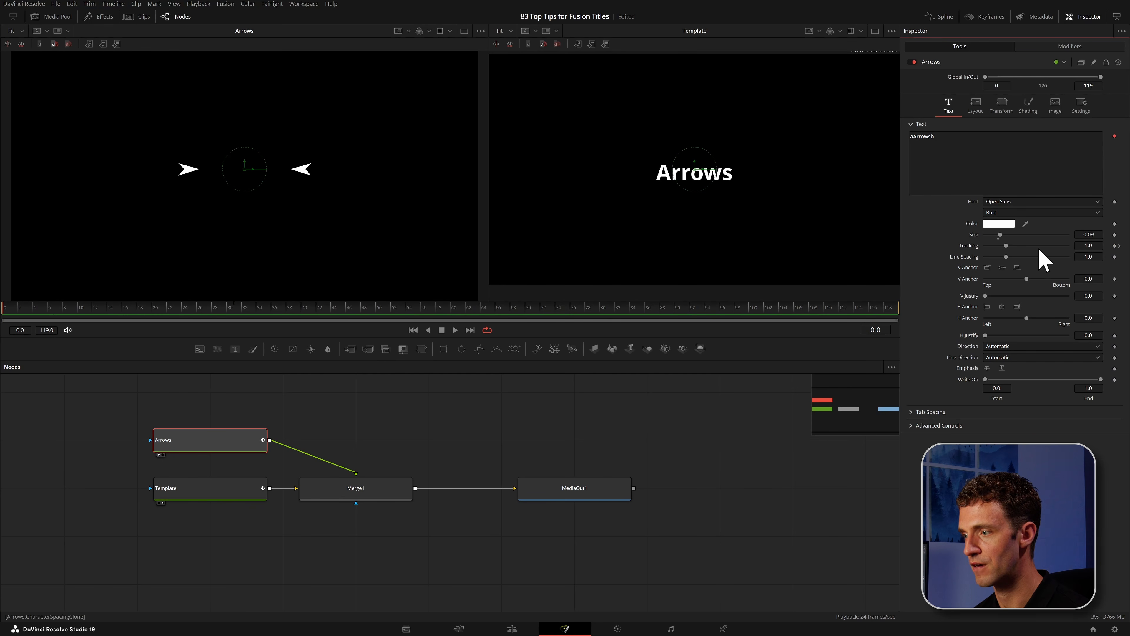
drag(1006, 247, 1033, 246)
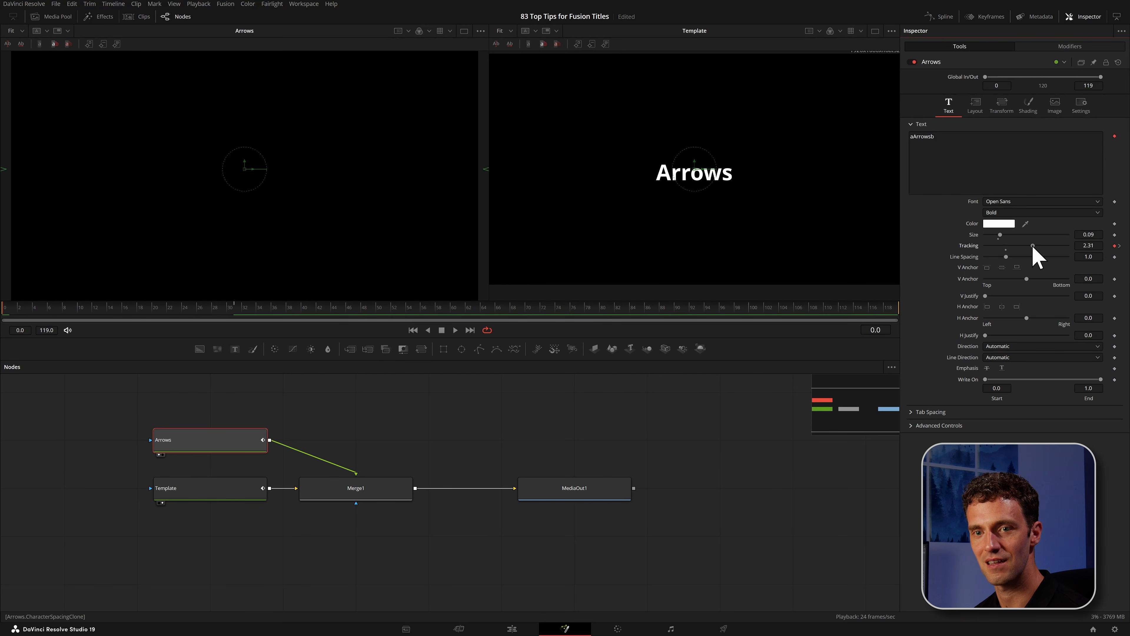
key(space)
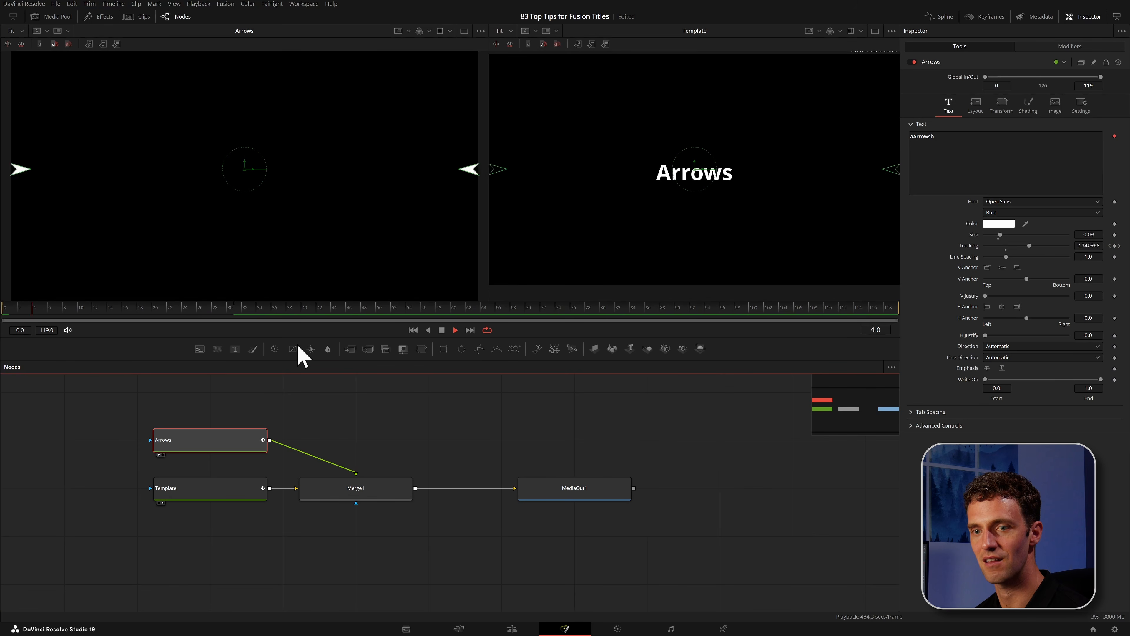
key(space)
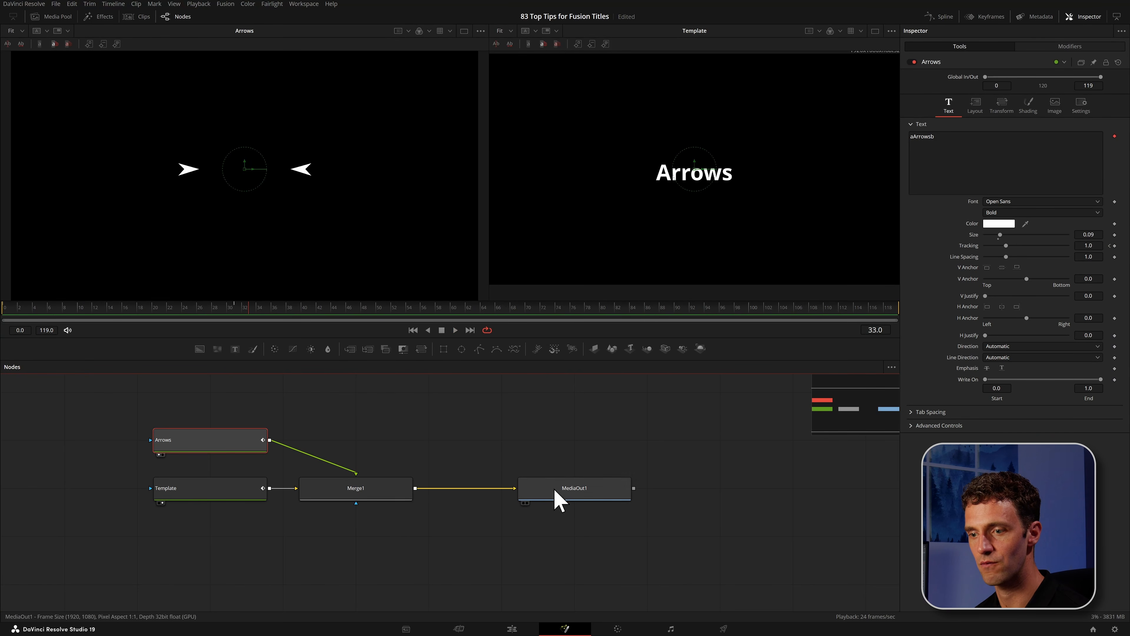
Show MediaOut1 in the second viewer and play the merged title animation from the first frame
drag(555, 497, 665, 179)
click(4, 312)
key(space)
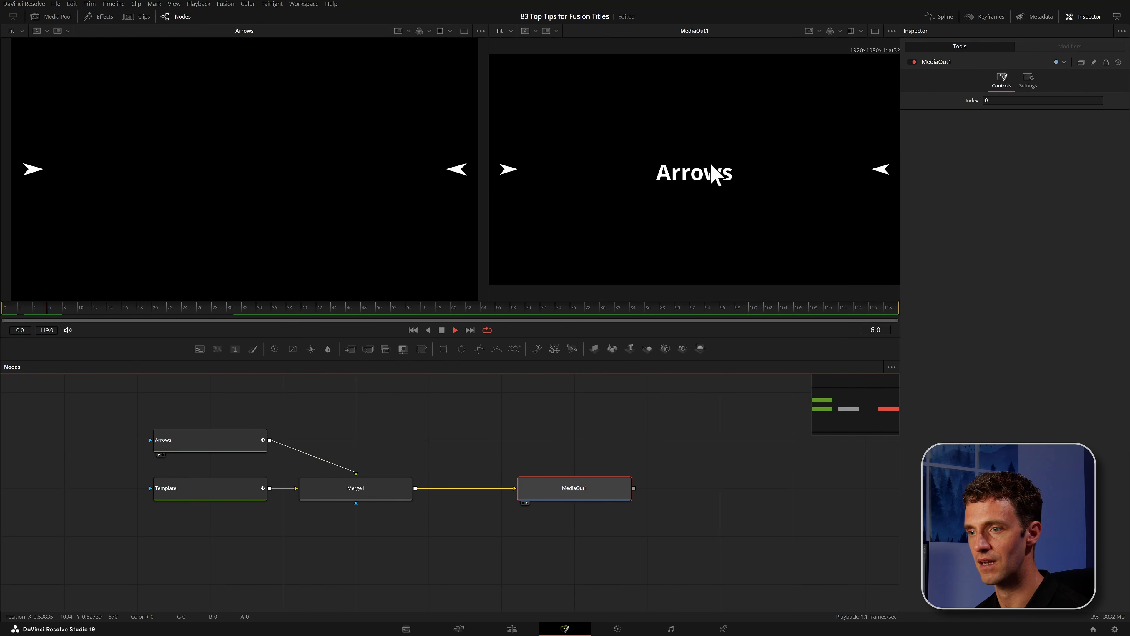
key(space)
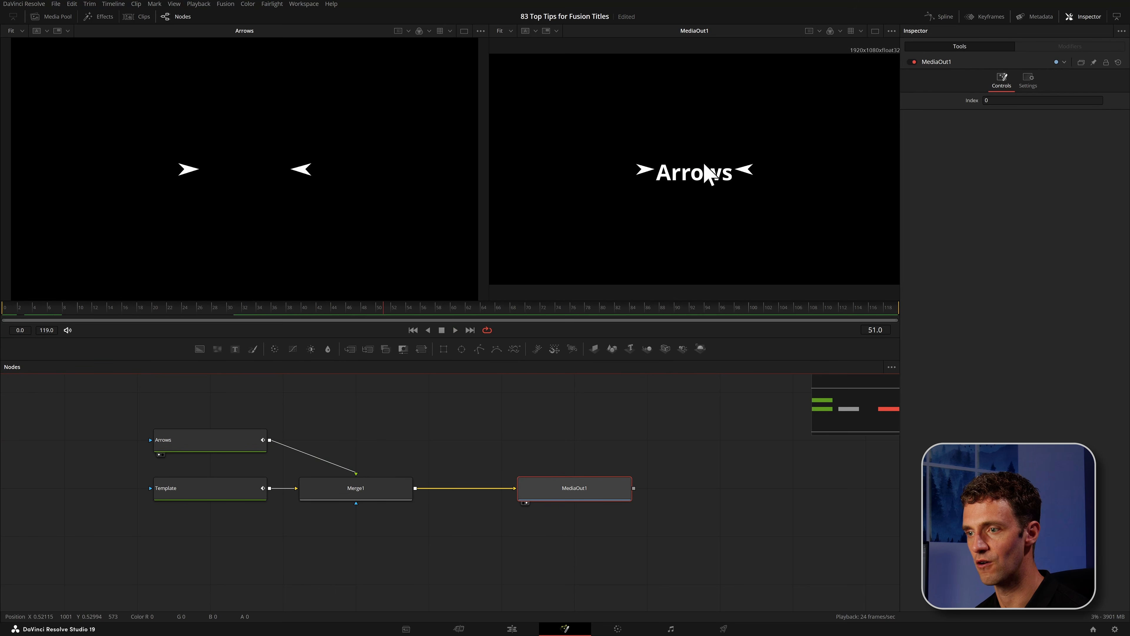
Move the Arrows node's text down to a Center Y of about 0.487, level with the word, and replay the animation
click(222, 448)
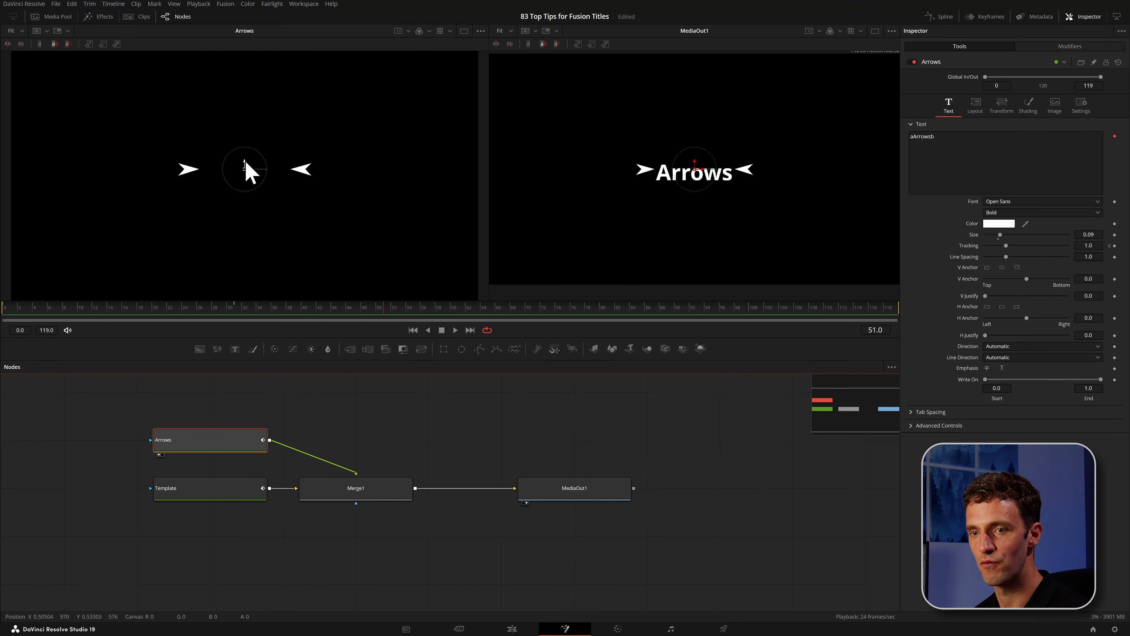
drag(244, 161, 244, 164)
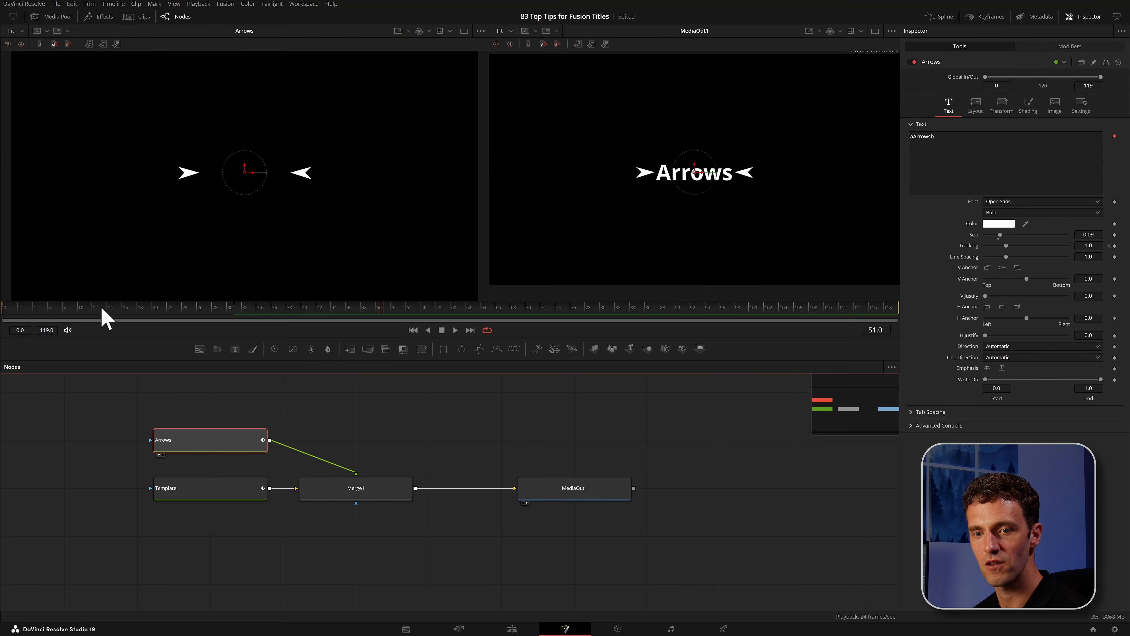
drag(91, 308, 1, 311)
key(space)
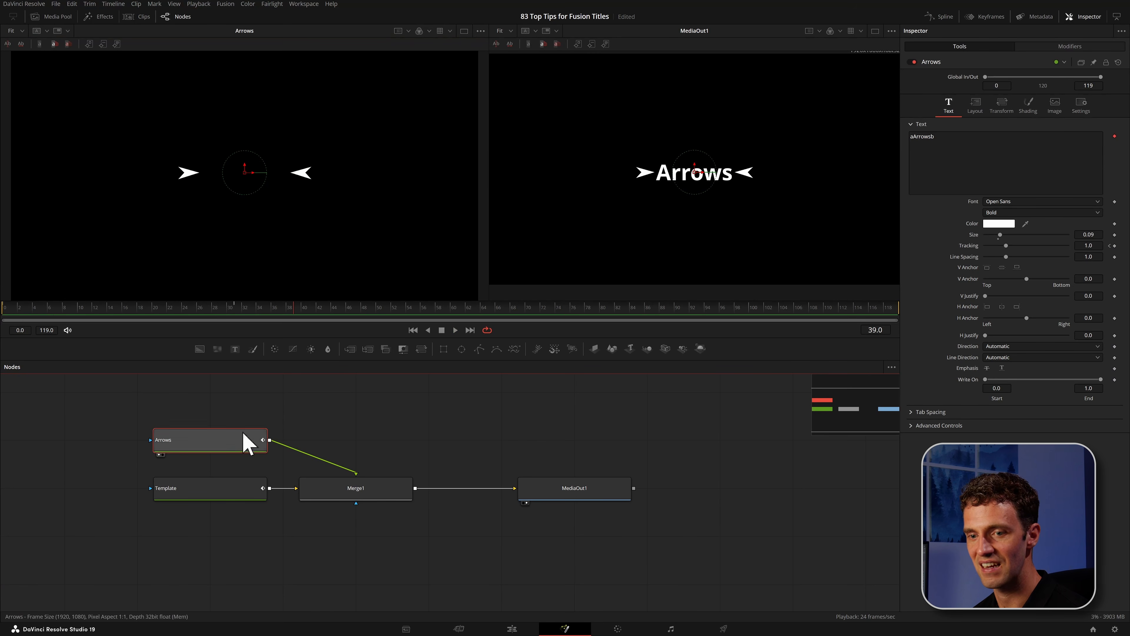
Add an expression field to the X rotation in the Arrows node's layout settings
click(983, 119)
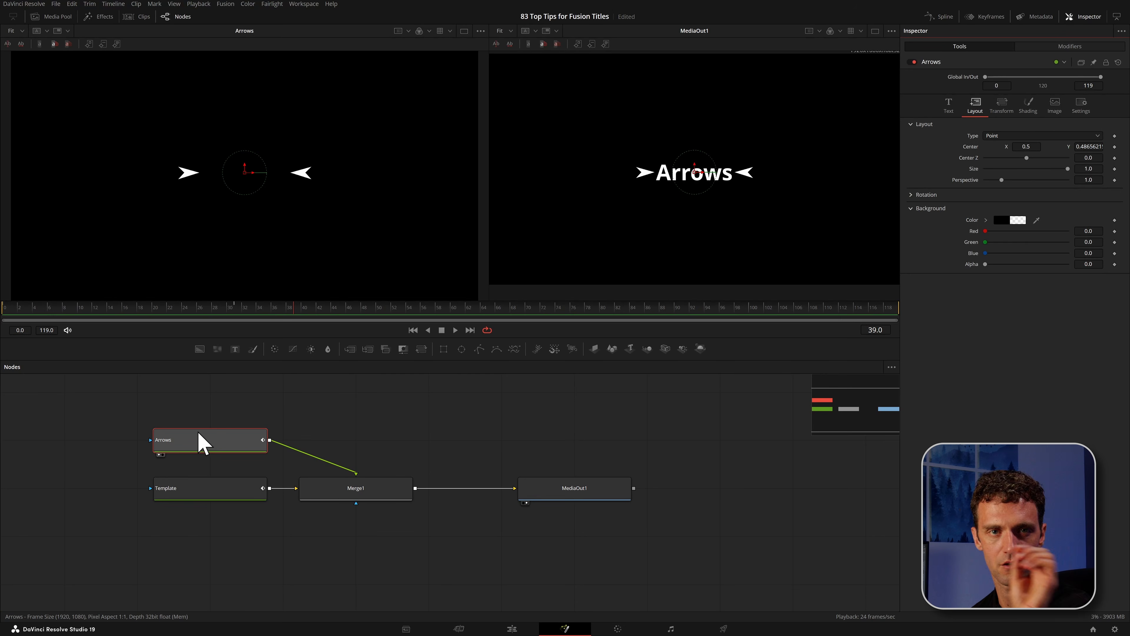
mouse_move(201, 442)
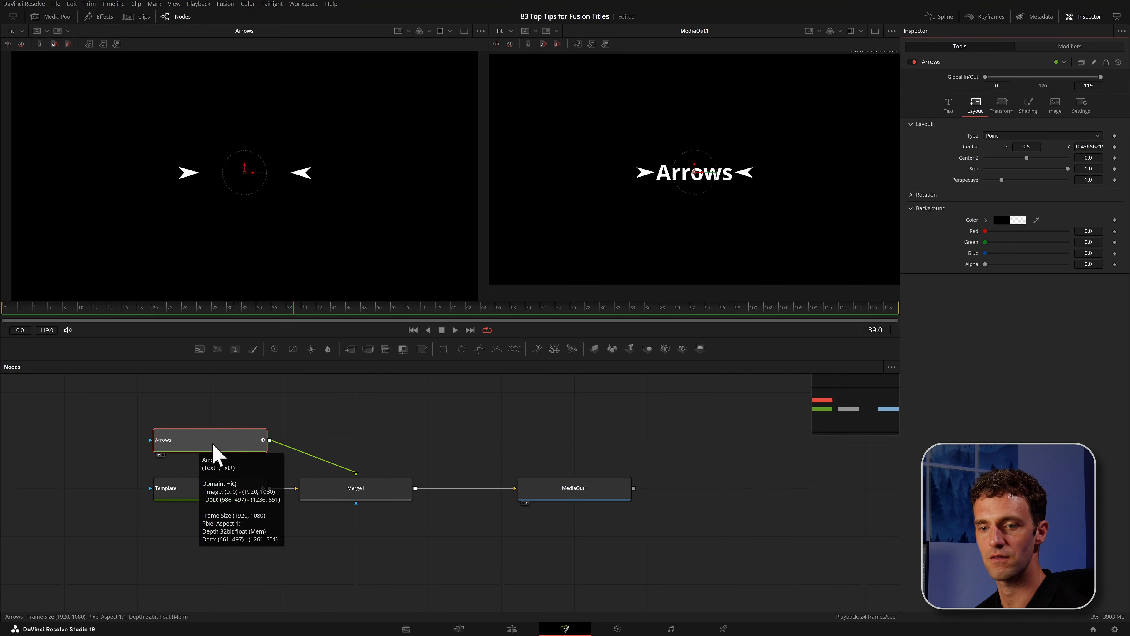
click(912, 196)
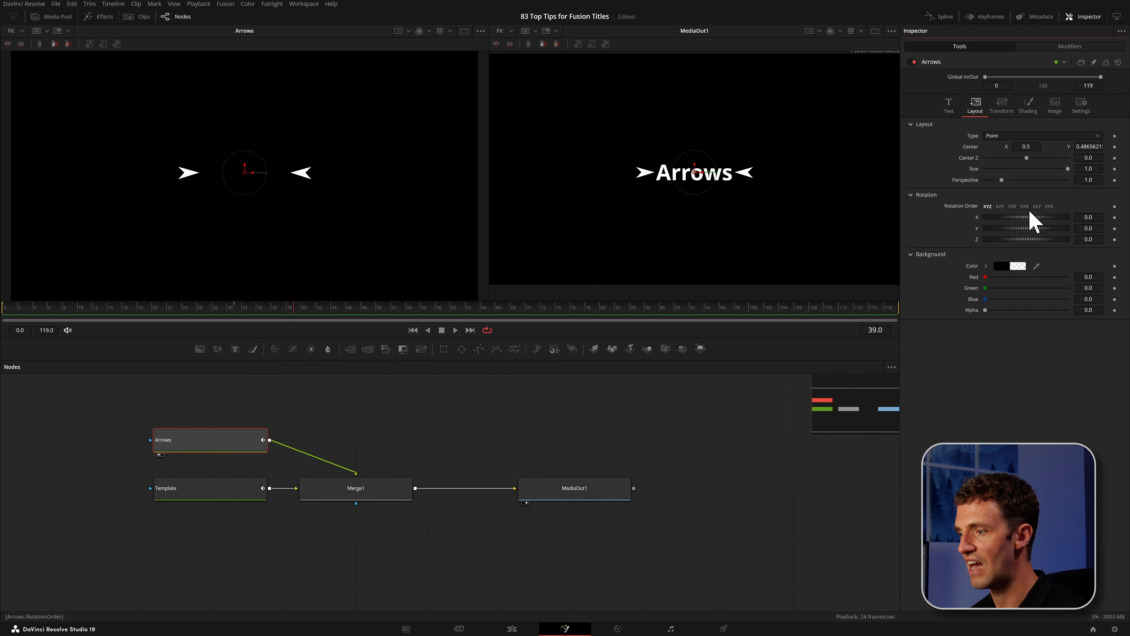
mouse_move(1096, 217)
mouse_down()
mouse_move(1127, 217)
mouse_move(1062, 217)
mouse_move(1127, 217)
mouse_move(1096, 218)
mouse_up()
double_click(1095, 218)
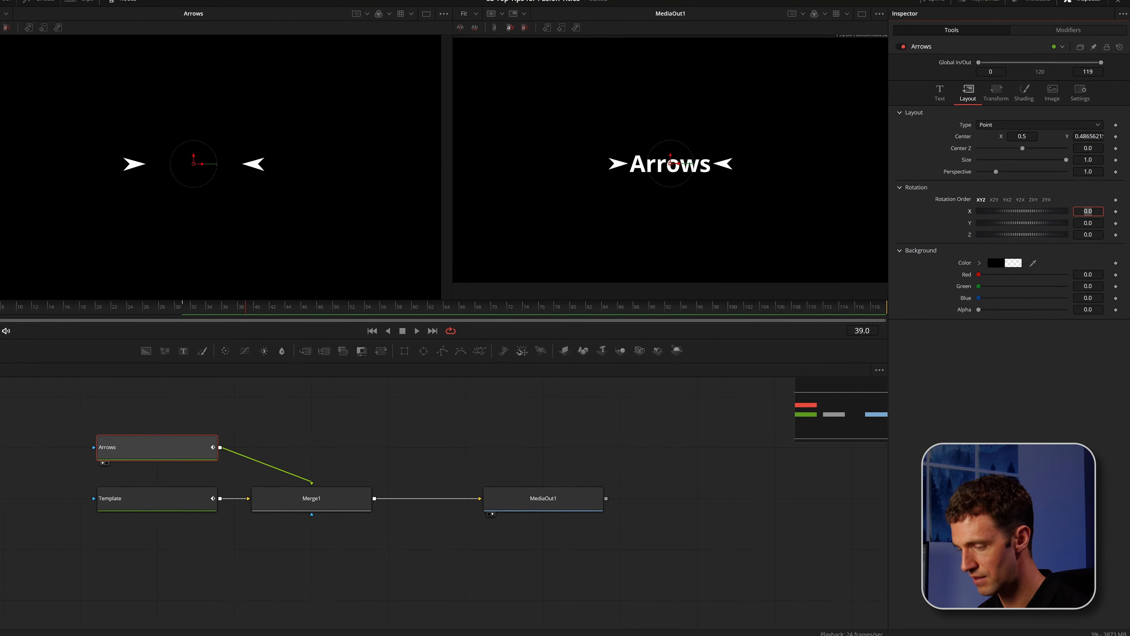
text(=)
key(Return)
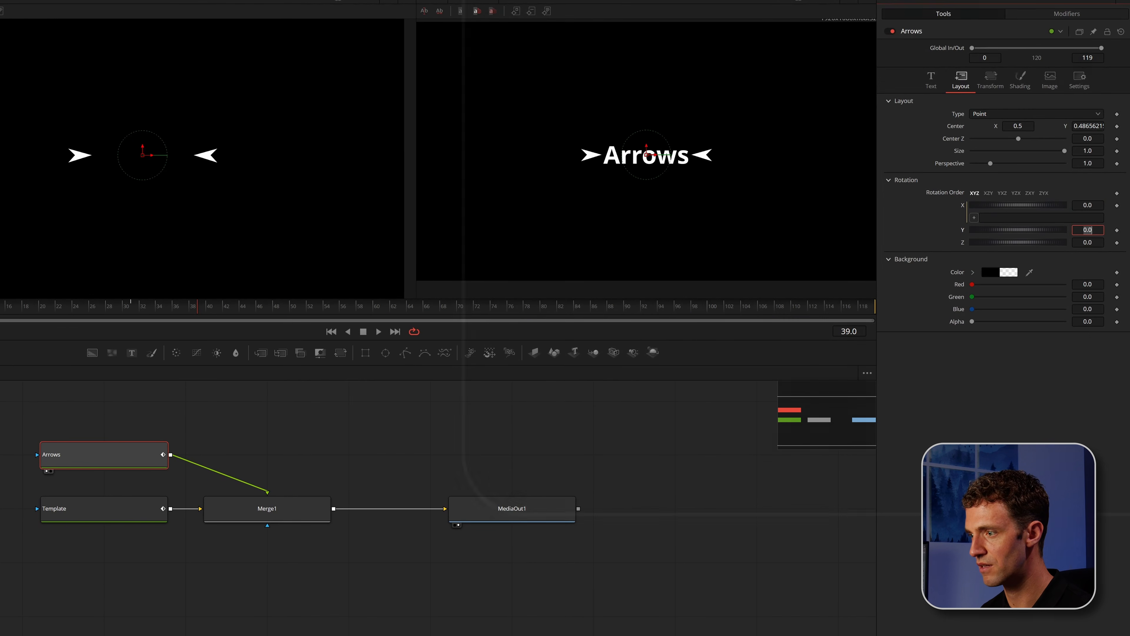
Enter time as the X rotation expression of the Arrows node and play back the spinning arrows
click(1042, 217)
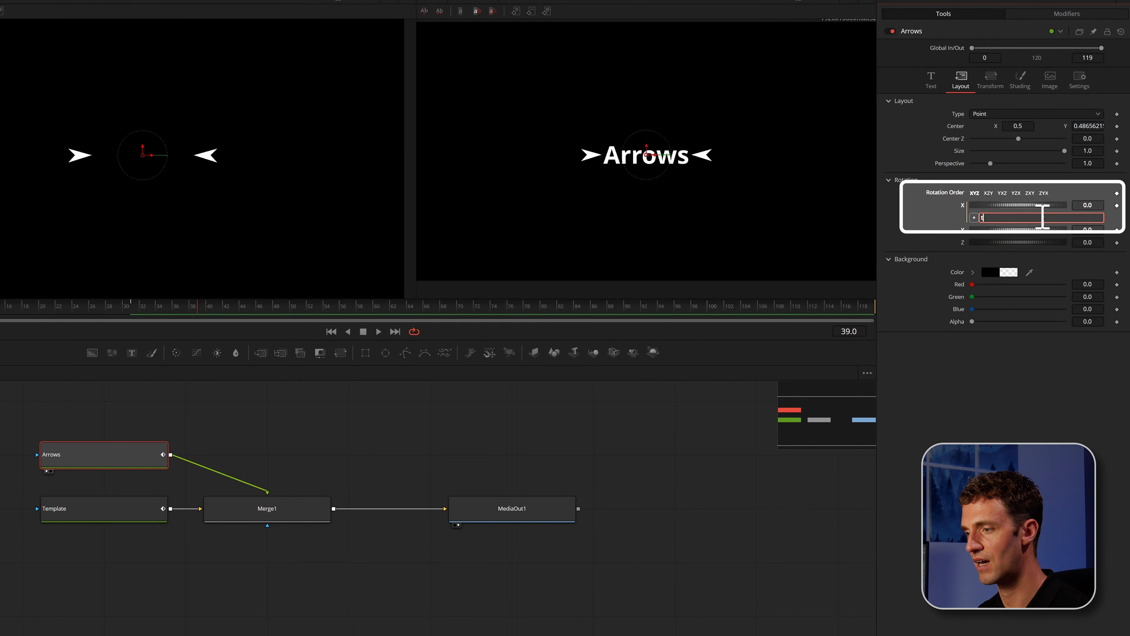
text(time)
key(Return)
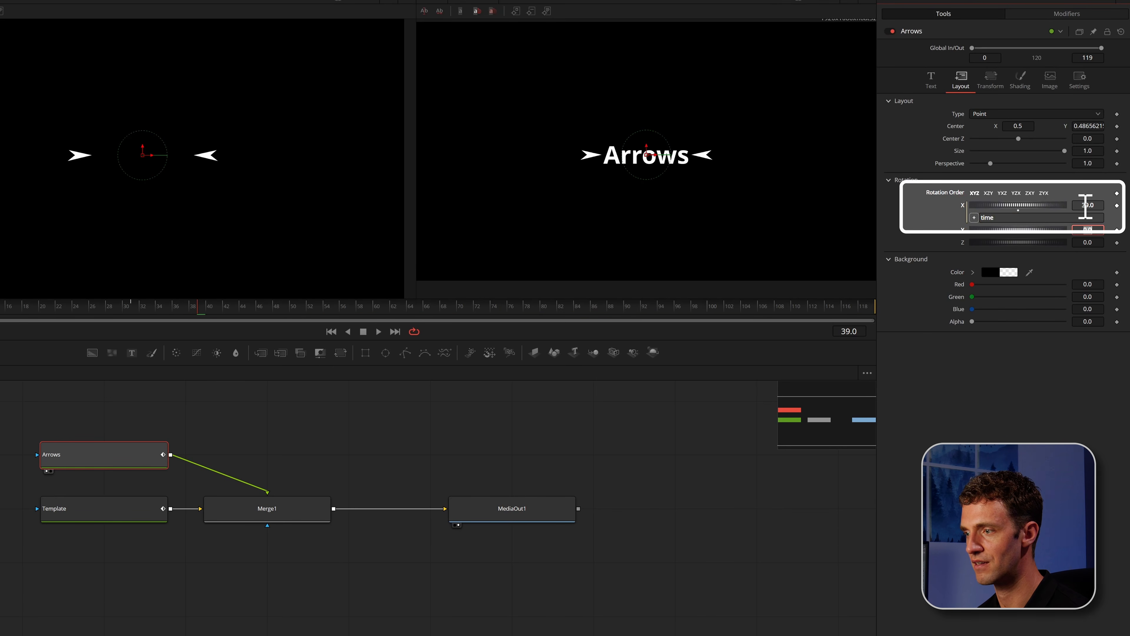
click(138, 305)
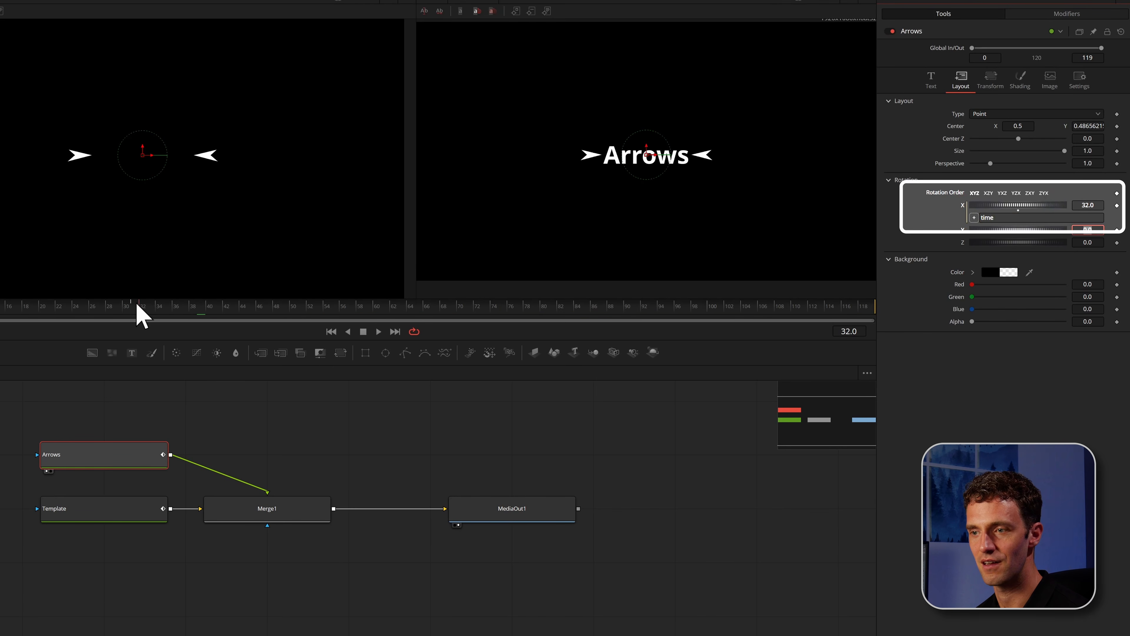
key(space)
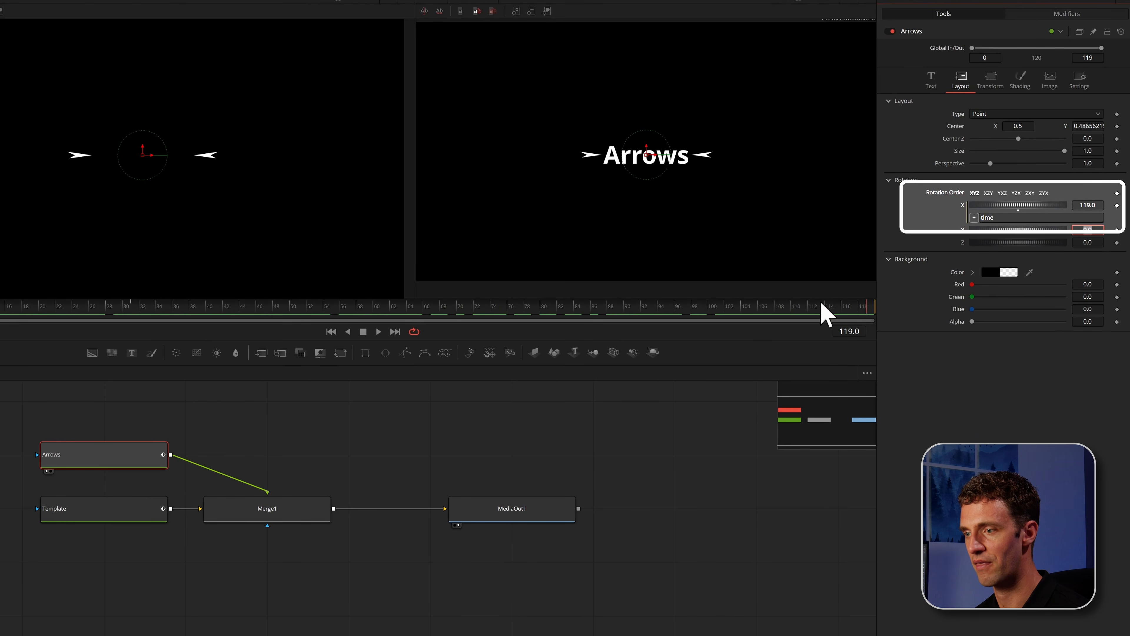
Change the Arrows node's X rotation expression to time*4 and play back the faster spinning arrows
mouse_move(823, 307)
mouse_down()
mouse_move(187, 305)
mouse_move(841, 307)
mouse_up()
click(1028, 217)
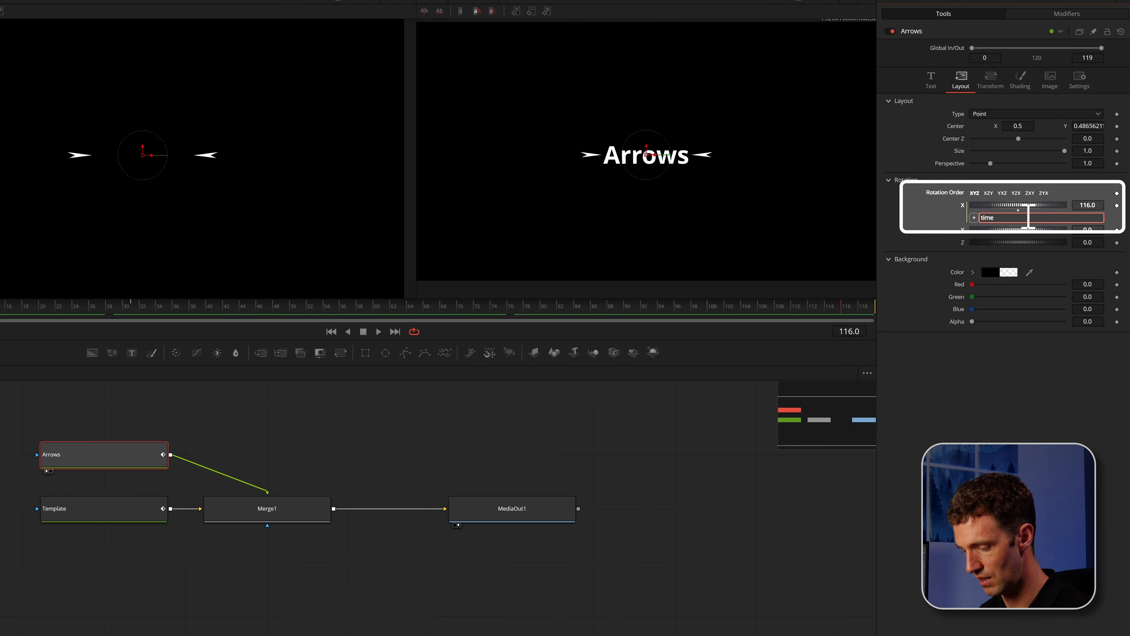
text(*4)
key(Return)
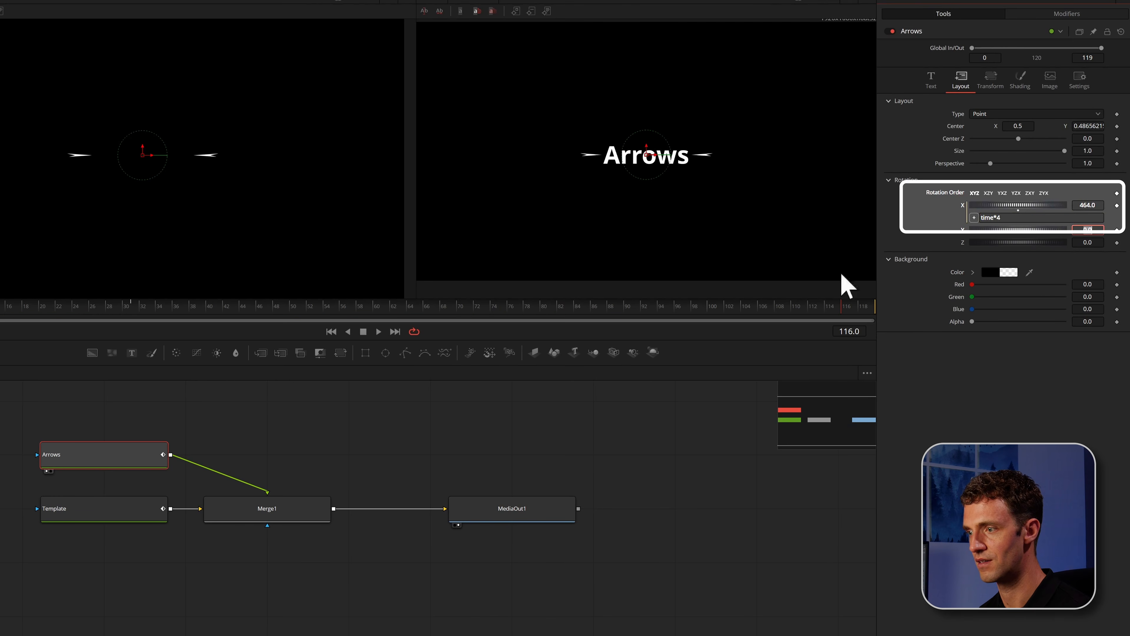
drag(843, 307, 42, 307)
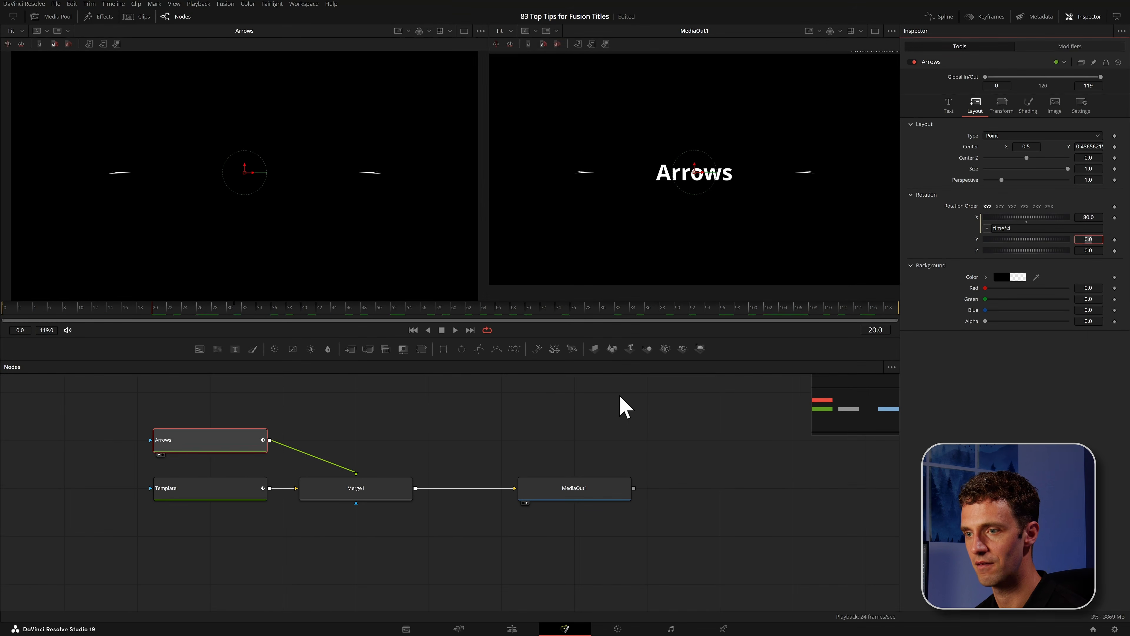
click(632, 412)
key(space)
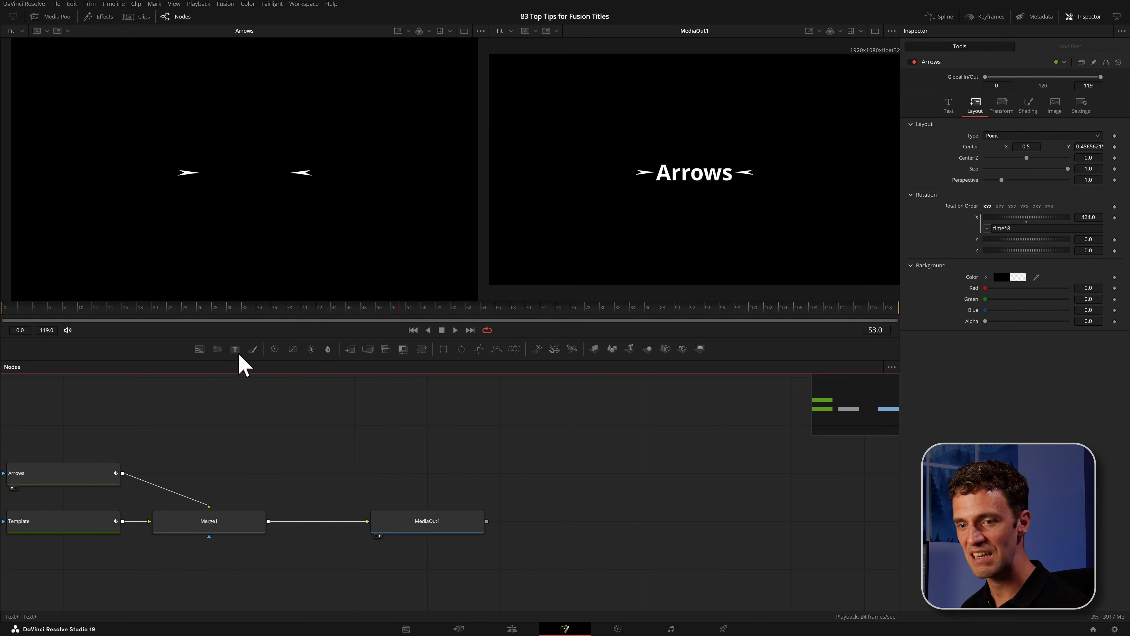
Add a separate Text+ node, show it alone in a single viewer, and enter the text Custom Title
drag(235, 348, 597, 449)
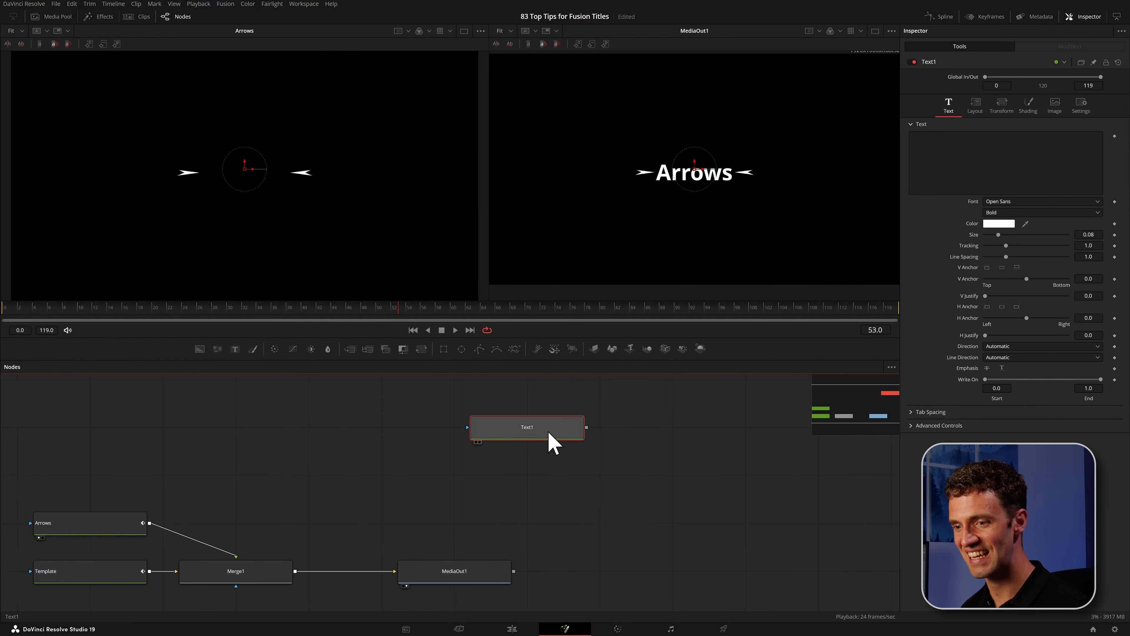
key(1)
click(464, 31)
click(1019, 161)
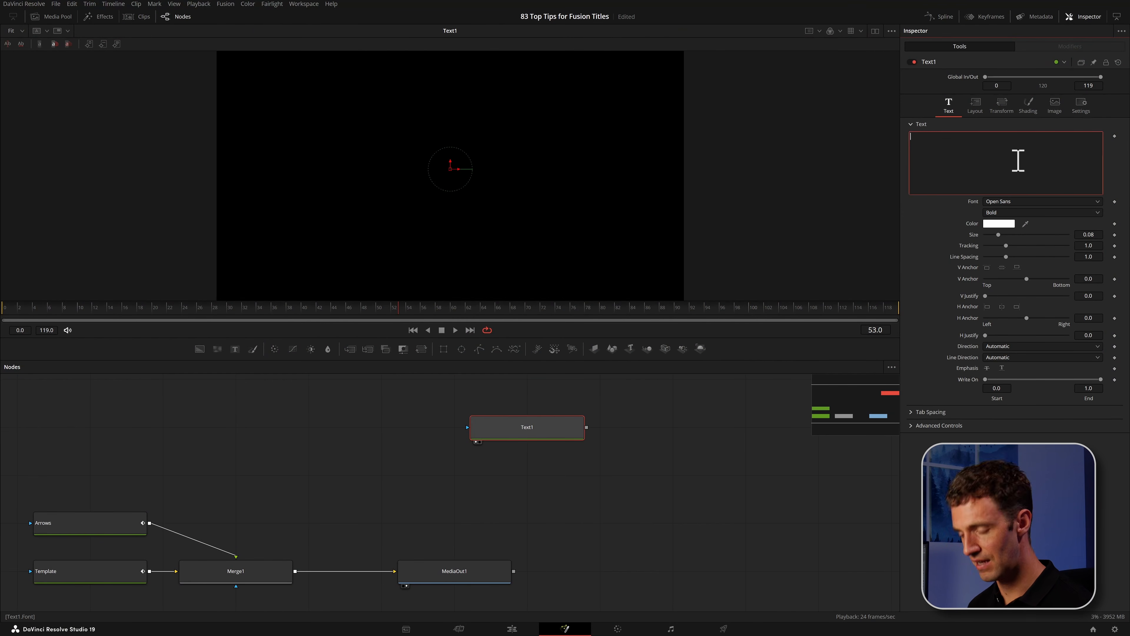
text(Custom )
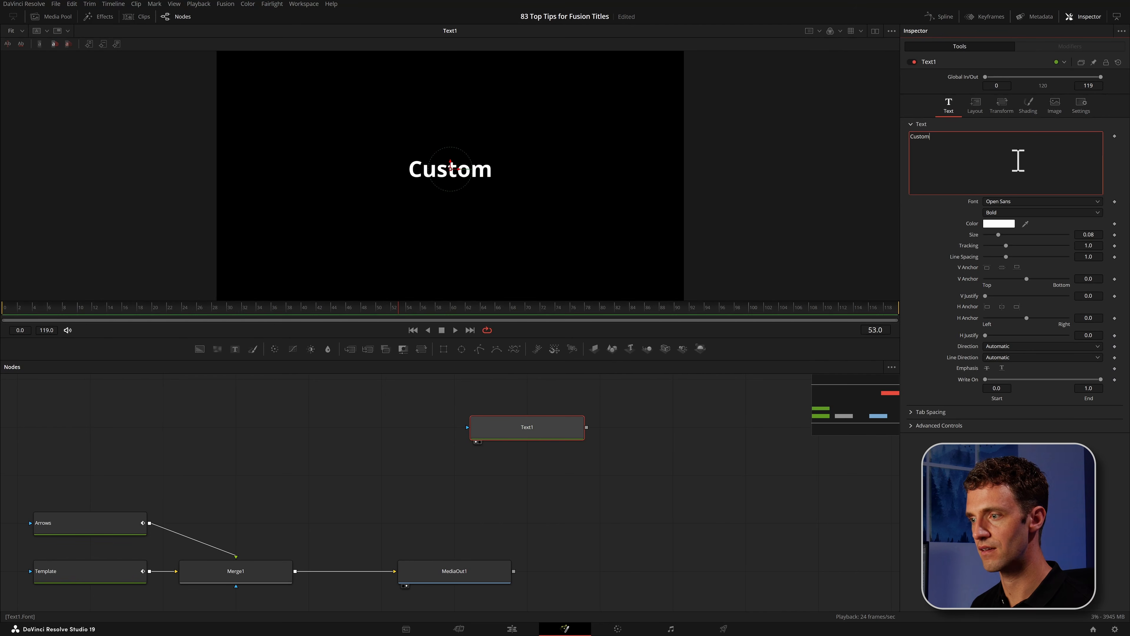
text(Title)
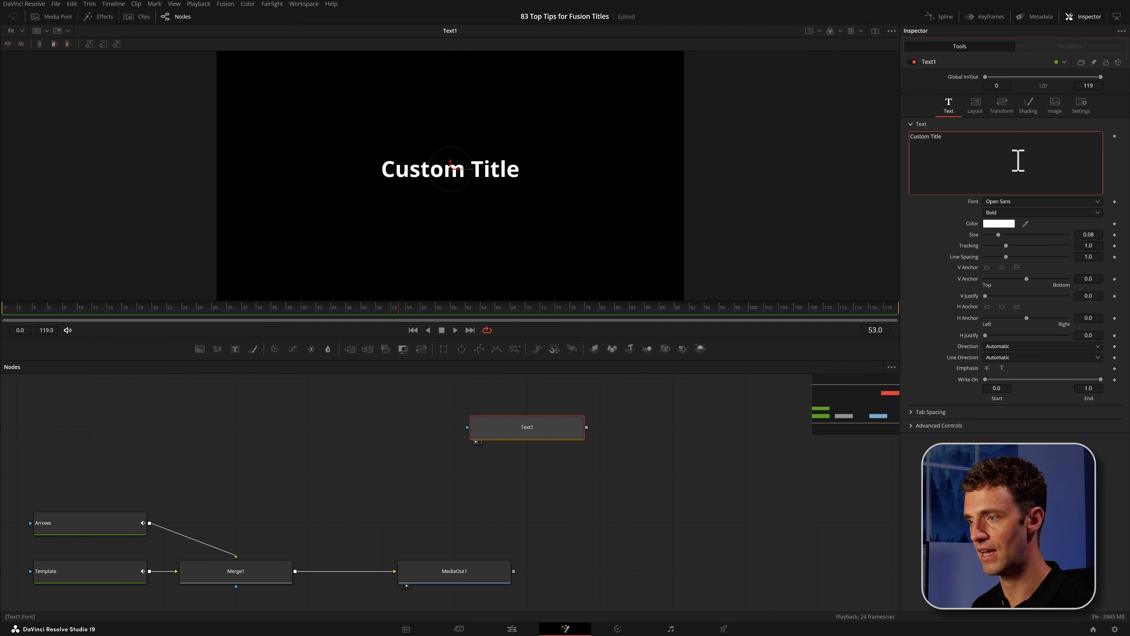
Apply the Character Level Styling modifier to the Text1 node's text
scroll(487, 227, up, 3)
scroll(487, 232, down, 4)
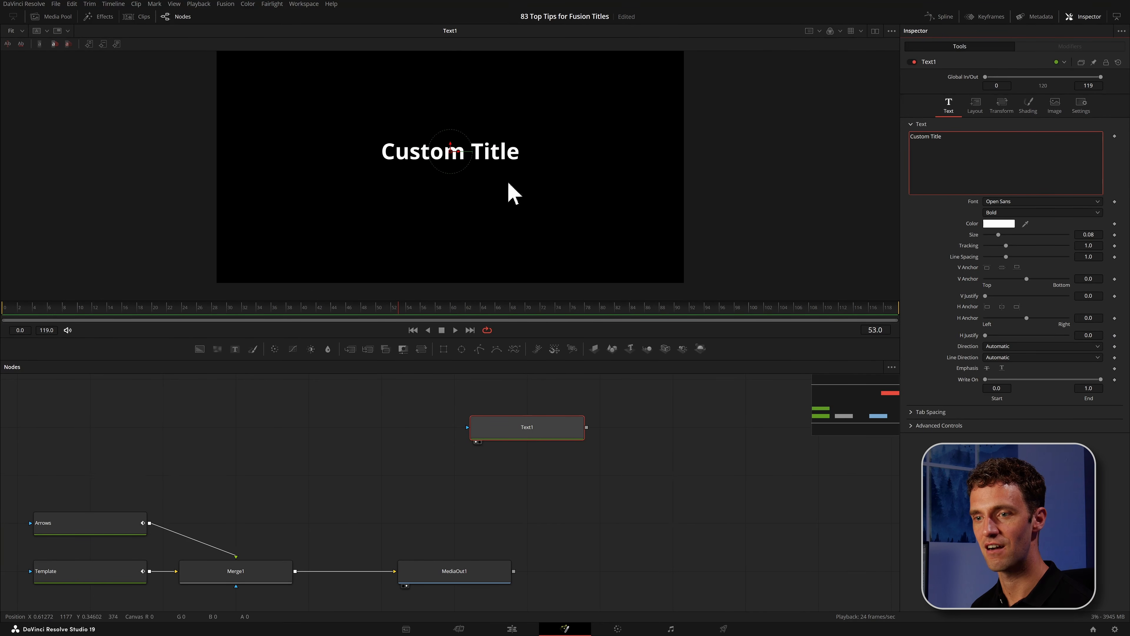
drag(529, 180, 730, 210)
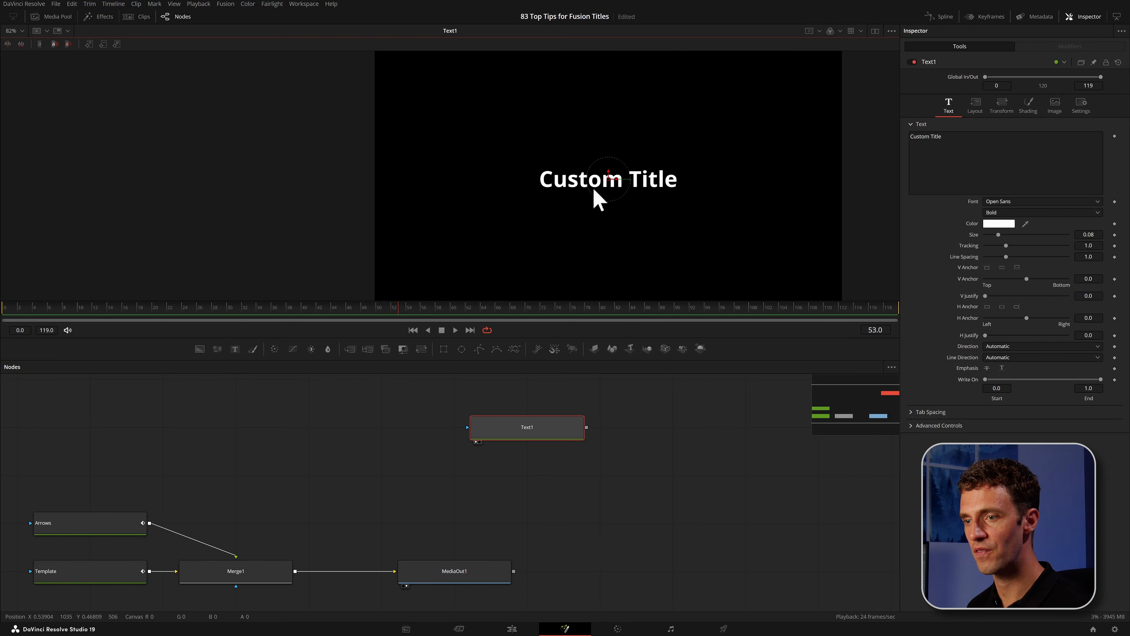
click(523, 434)
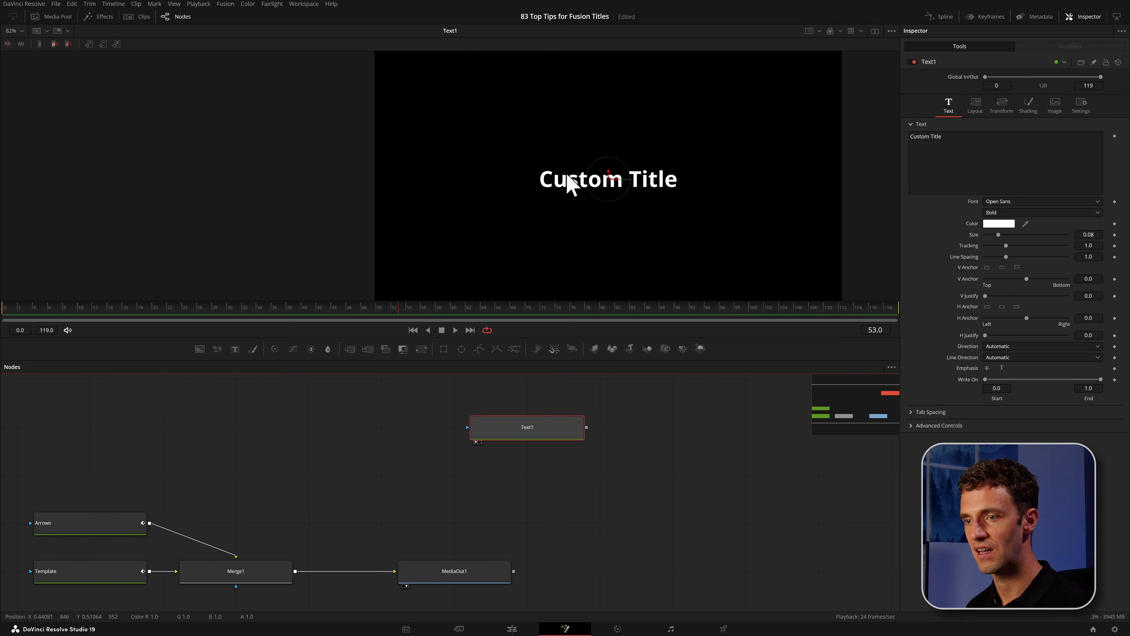
right_click(964, 154)
click(1022, 194)
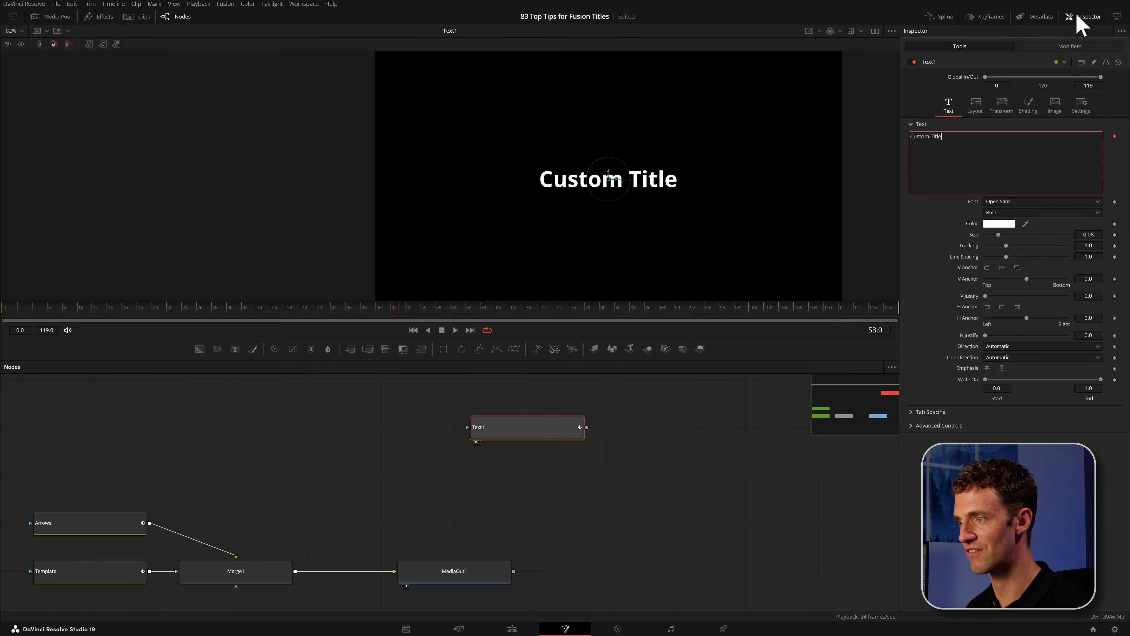
Enlarge only the letter C of Custom Title to a size of 0.428 with the character styling modifier
click(1069, 46)
drag(516, 135, 549, 201)
drag(993, 210, 1021, 210)
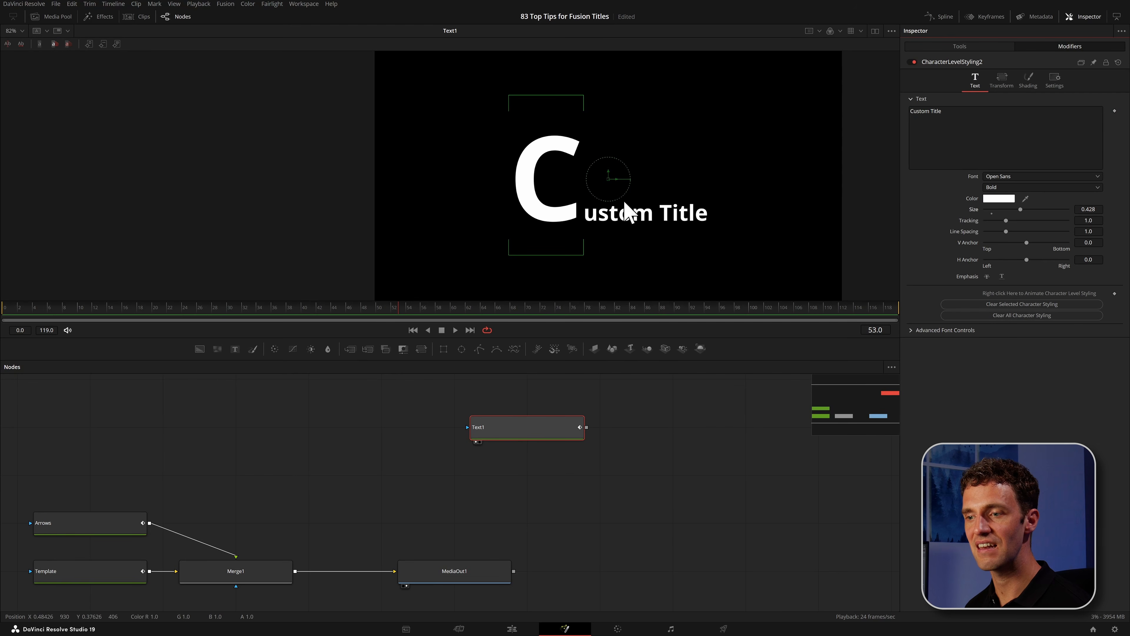
click(616, 243)
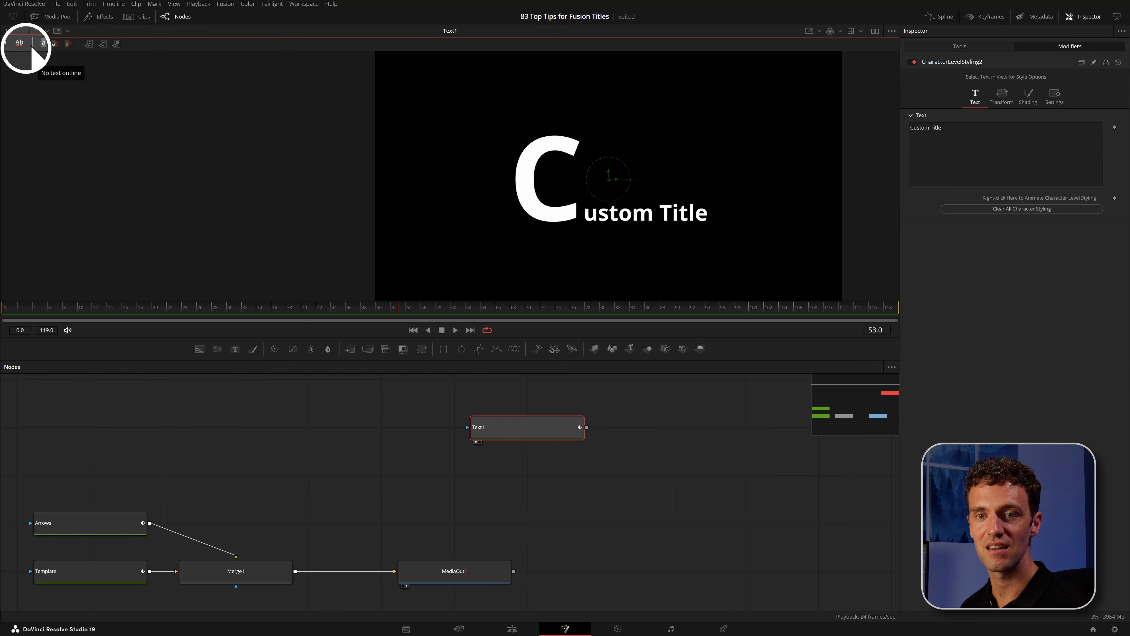
Allow manual positioning in the viewer, move ustom into the C, and stagger the letters of Title downward
click(20, 44)
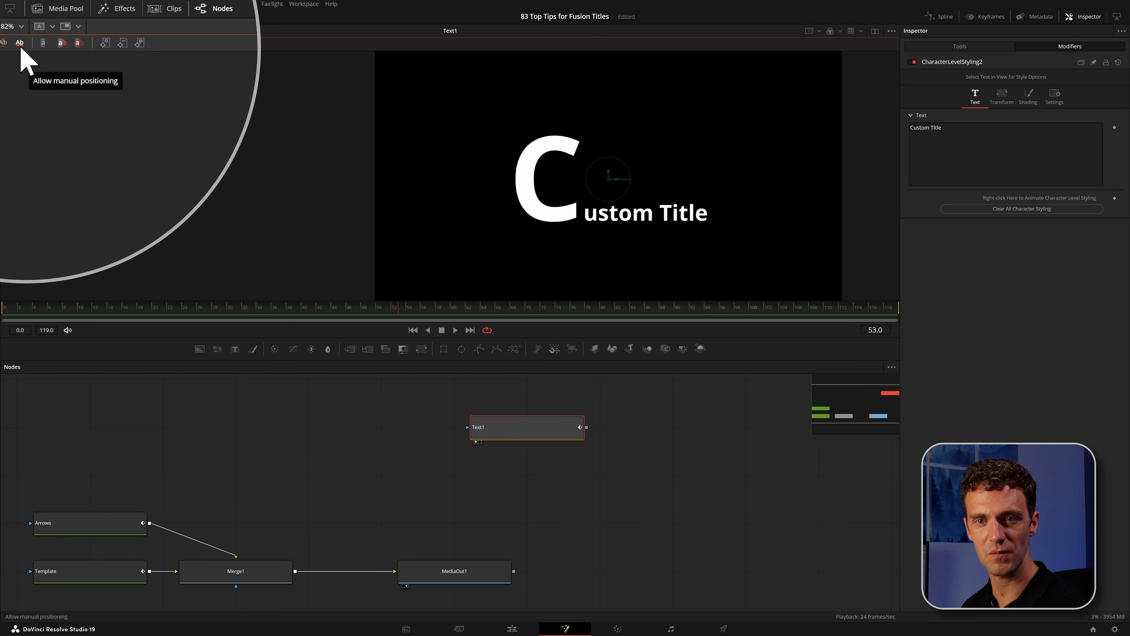
drag(497, 226, 601, 199)
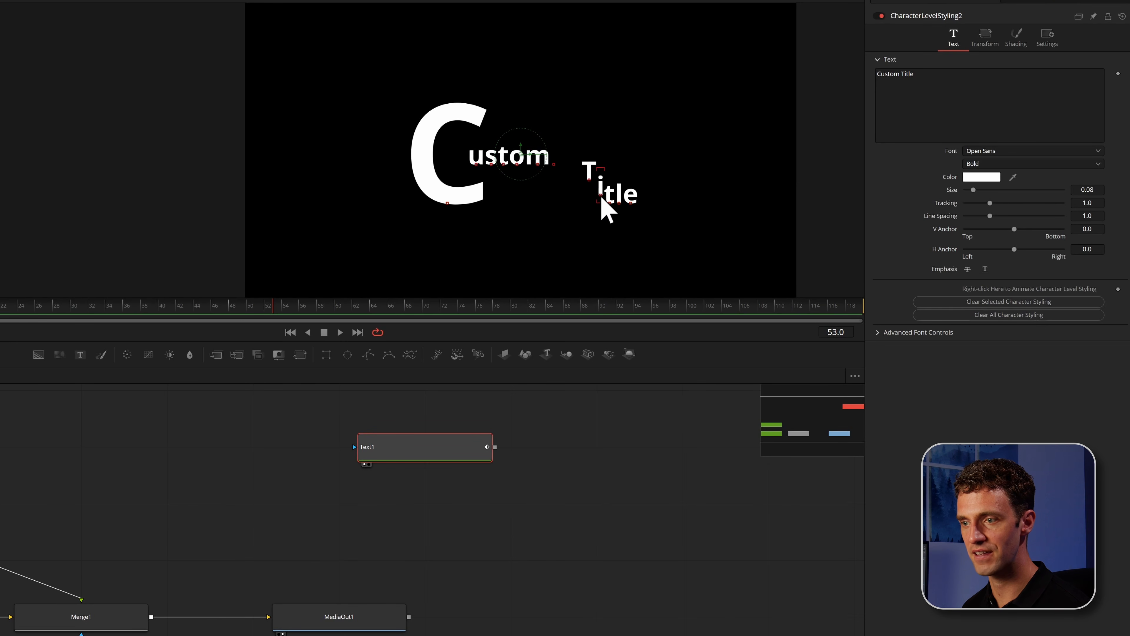
click(609, 210)
click(612, 206)
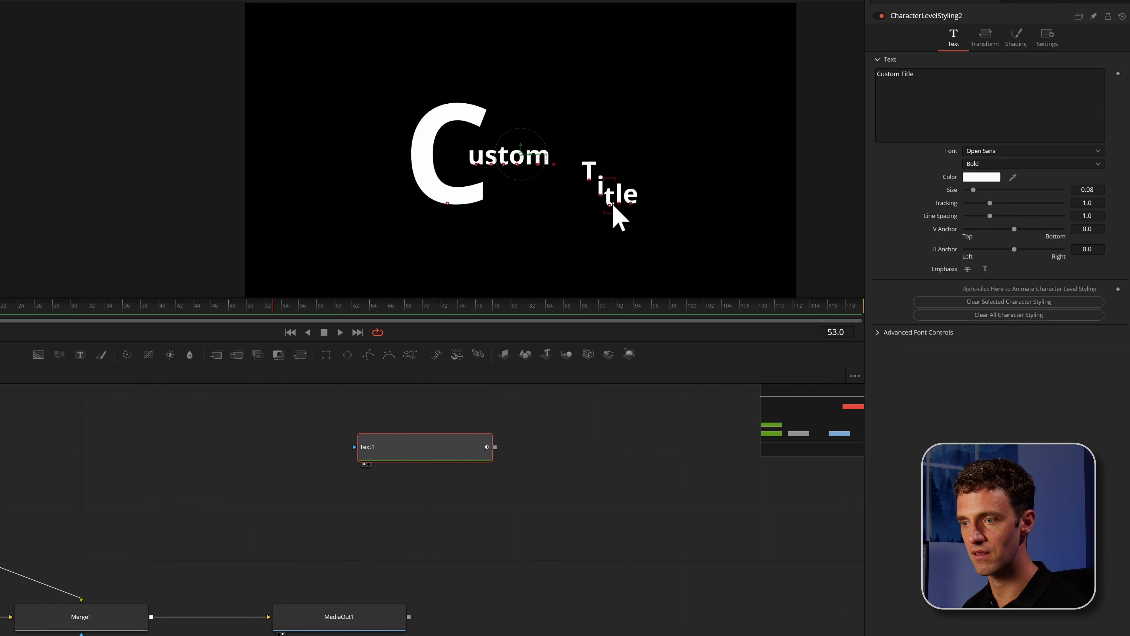
drag(620, 206, 642, 232)
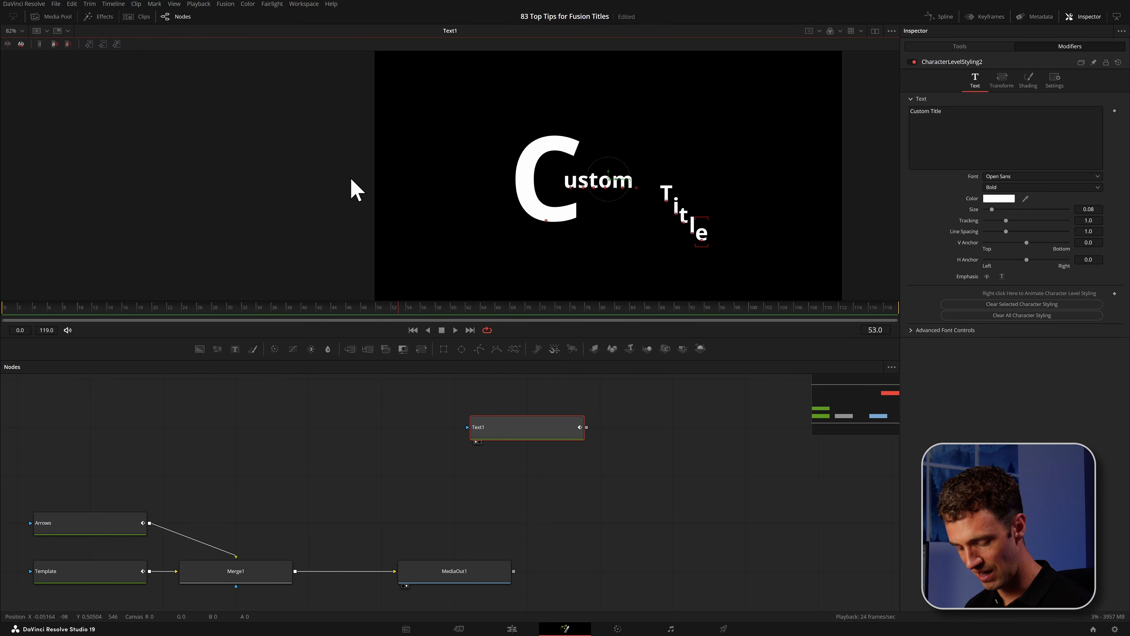
Undo the manual letter moves while keeping the enlarged C, and clear the character selection
key(ctrl+z)
key(ctrl+z)
key(ctrl+z)
key(ctrl+z)
key(ctrl+z)
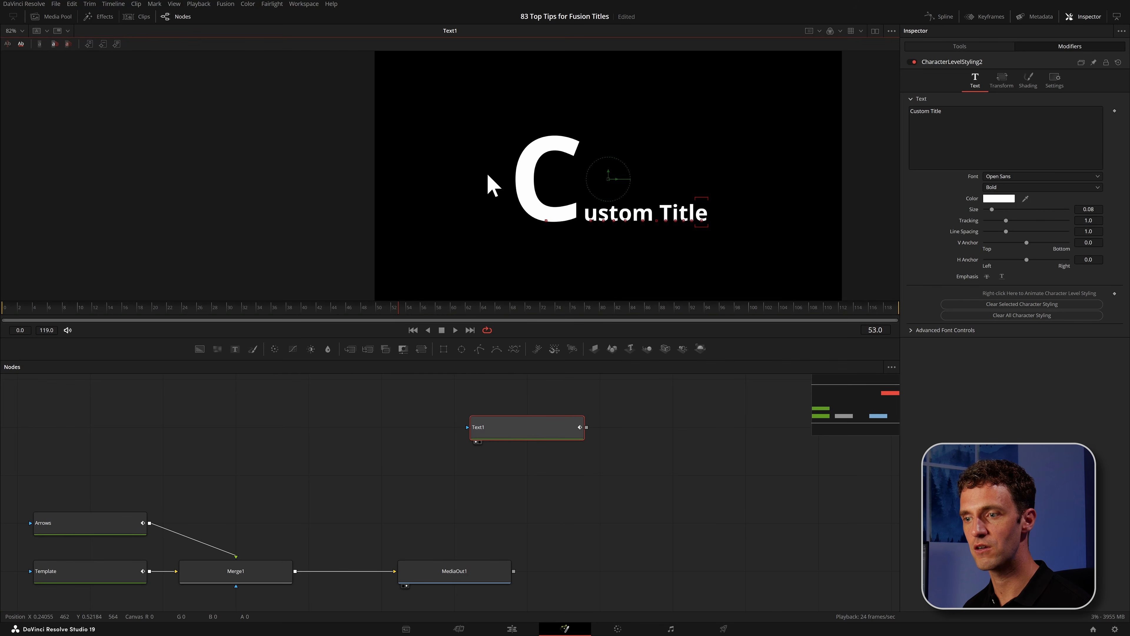
key(ctrl+z)
key(ctrl+shift+z)
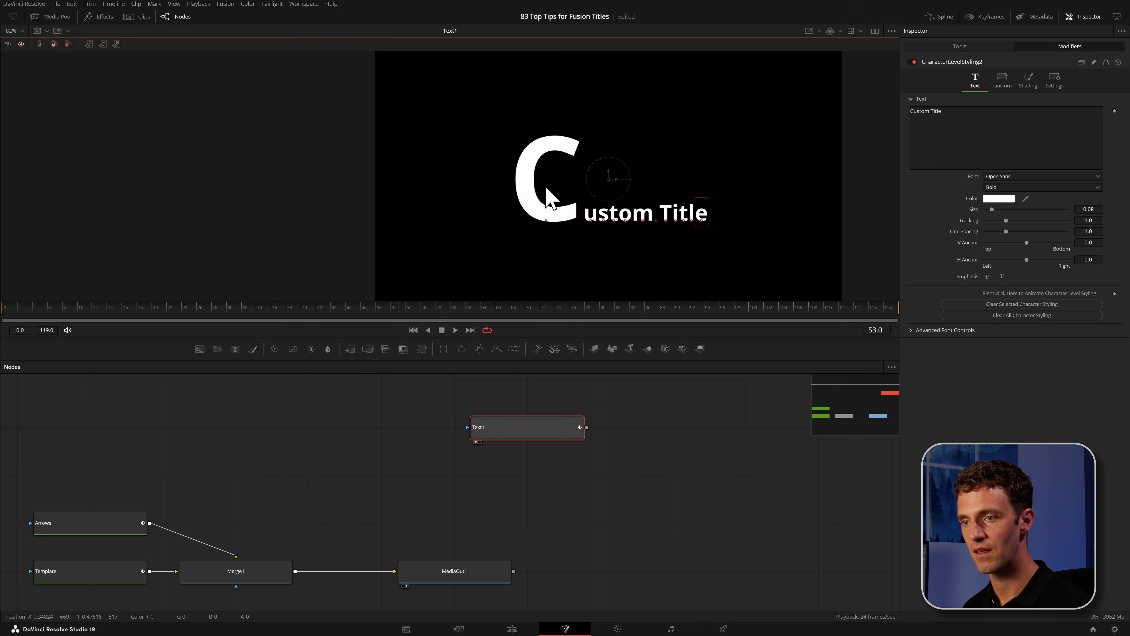
click(684, 176)
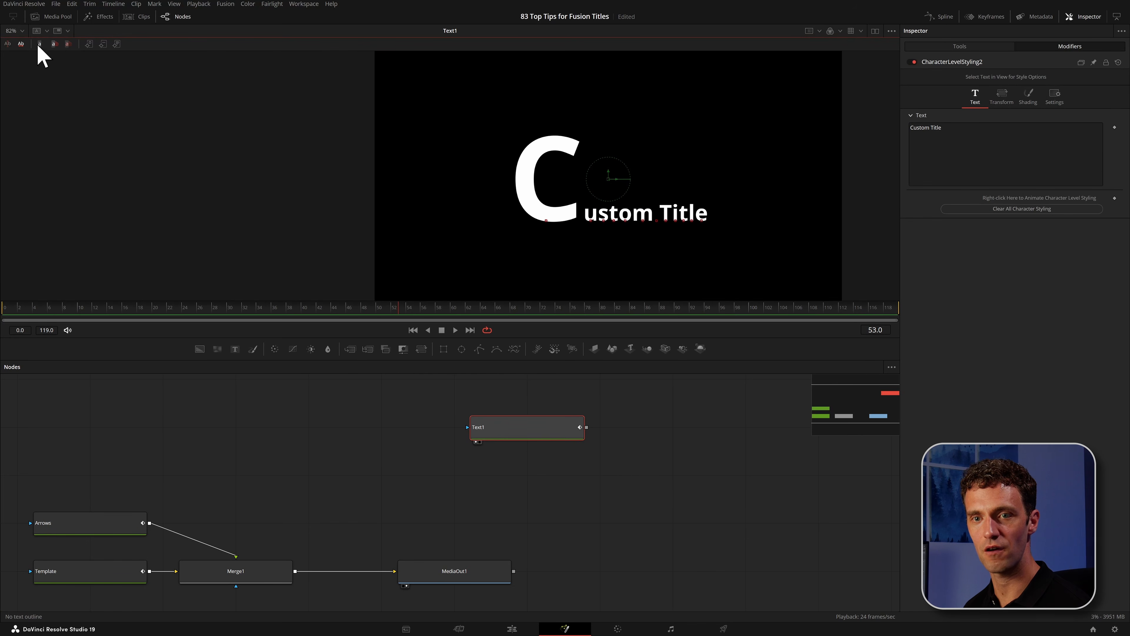
Select the letters ustom and offset them by X -0.064 and Y 0.062 so they sit inside the C
mouse_move(582, 199)
mouse_down()
mouse_move(655, 246)
mouse_move(595, 213)
mouse_up()
click(1002, 96)
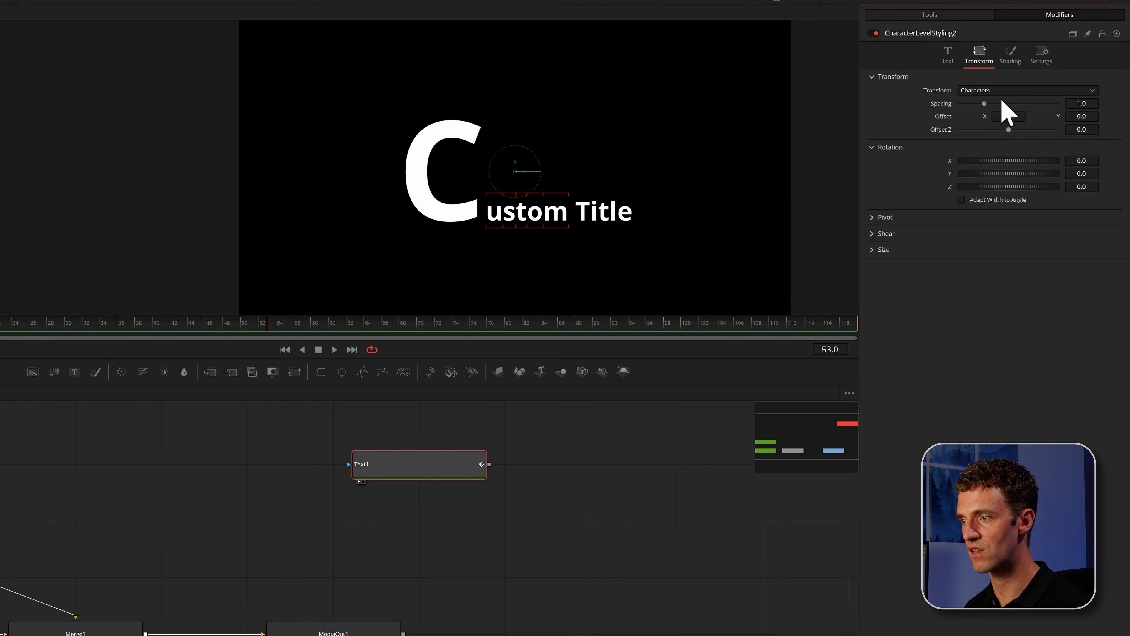
drag(1087, 115, 1003, 115)
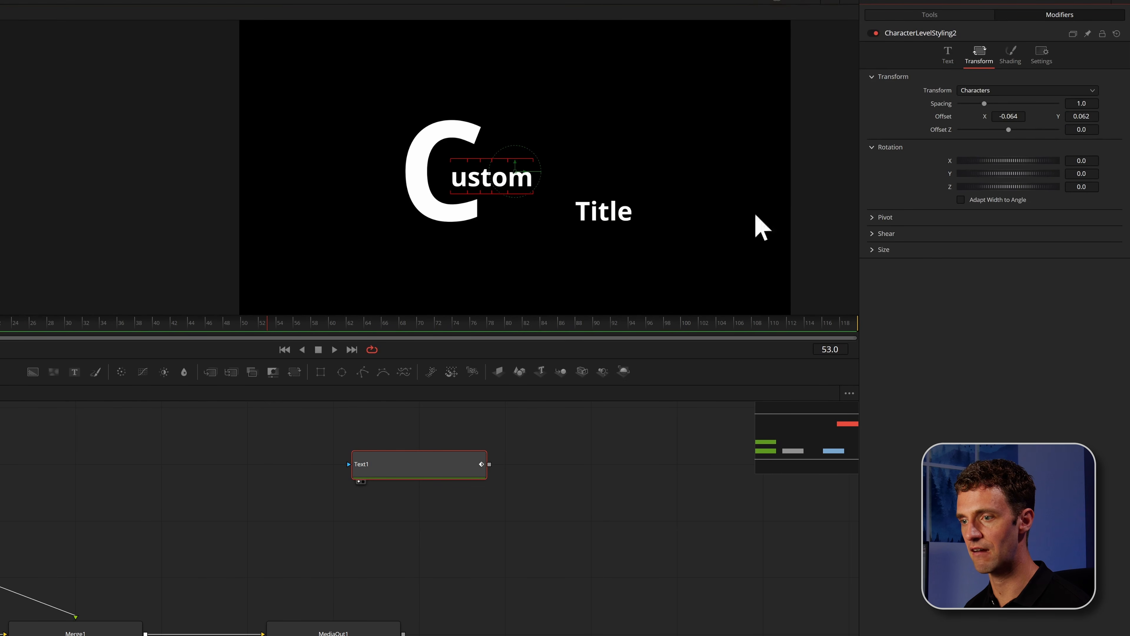
Shrink the word Title and offset it by X -0.102 and Y 0.046 to sit beneath ustom
drag(677, 238, 568, 207)
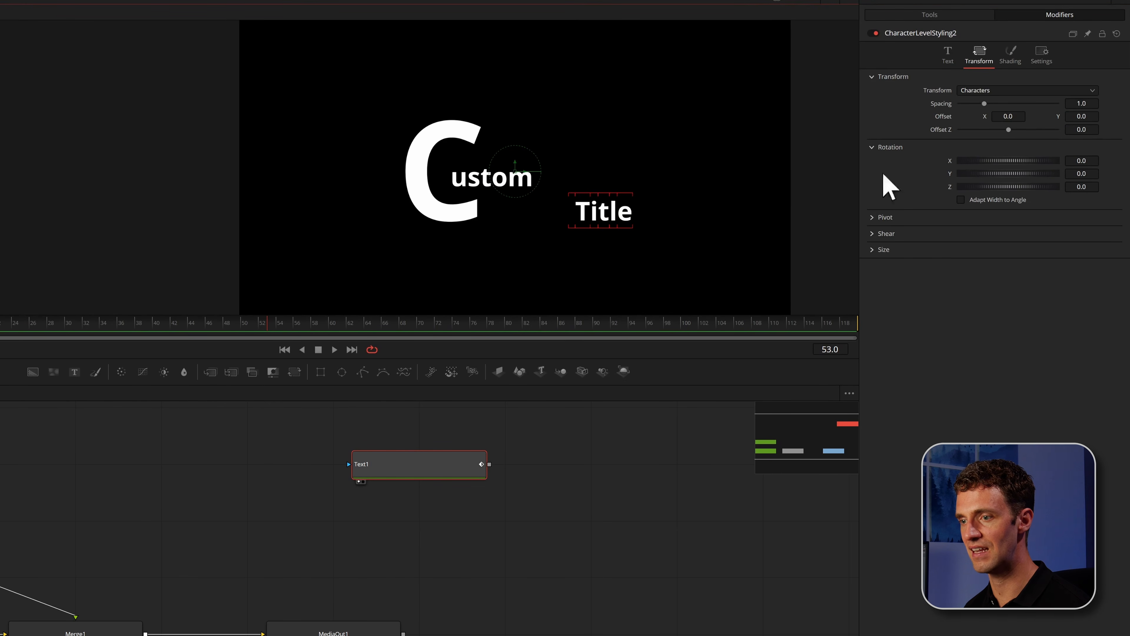
click(947, 57)
drag(1088, 208, 1062, 208)
click(979, 57)
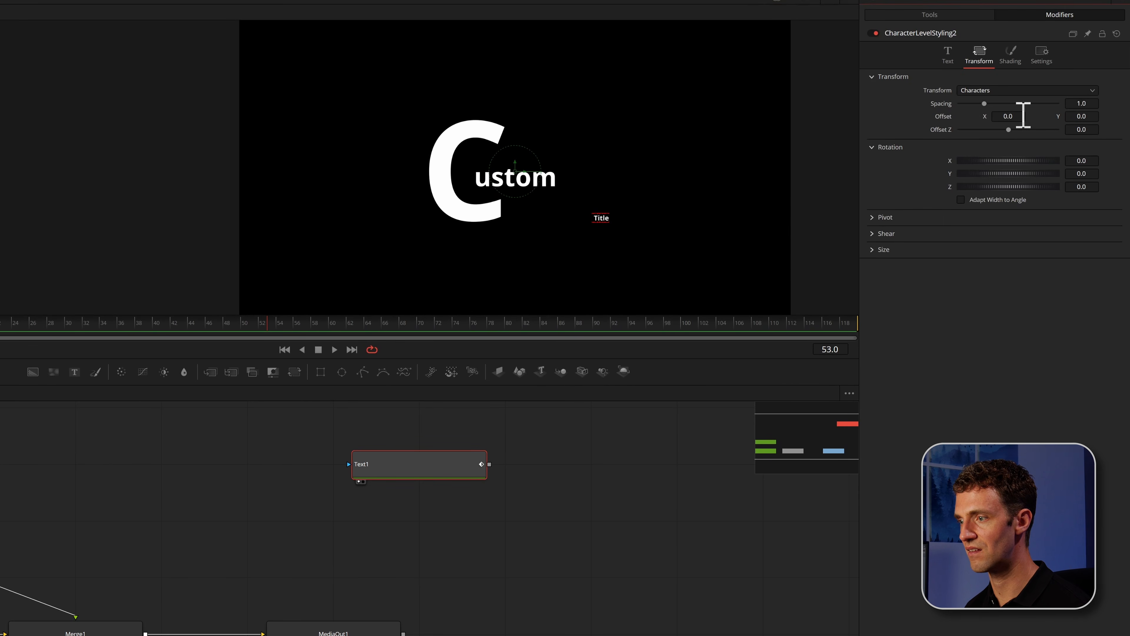
drag(1018, 116, 998, 116)
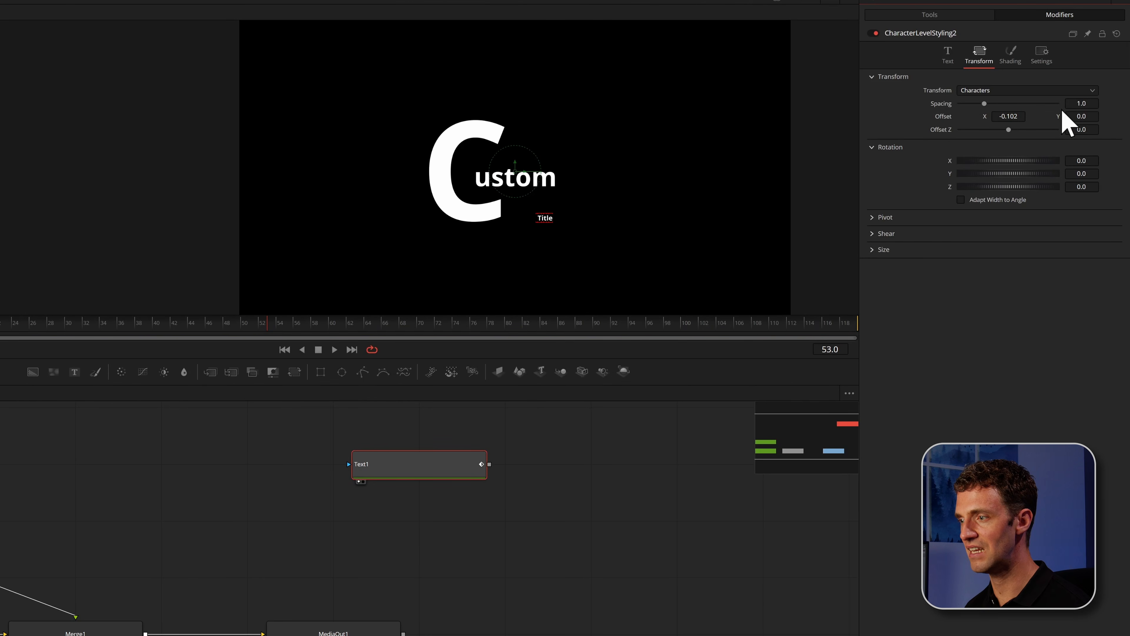
drag(1080, 116, 1086, 116)
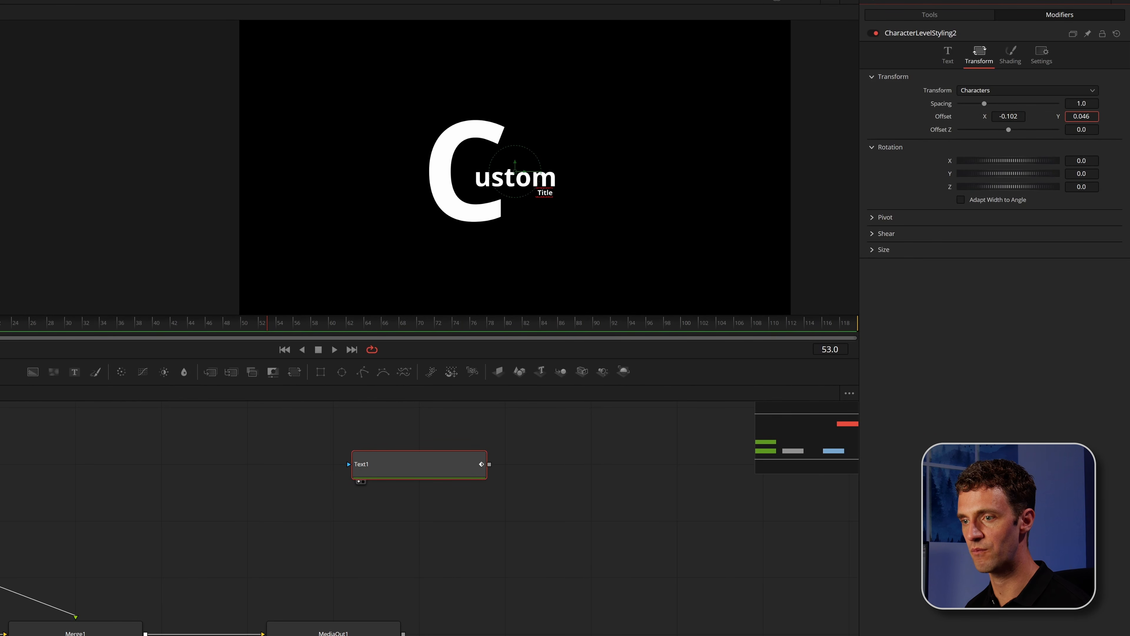
Fine-tune the word Title to a spacing of 1.1403 and an offset of X -0.1131, Y 0.0481, aligned under ustom
scroll(608, 194, up, 5)
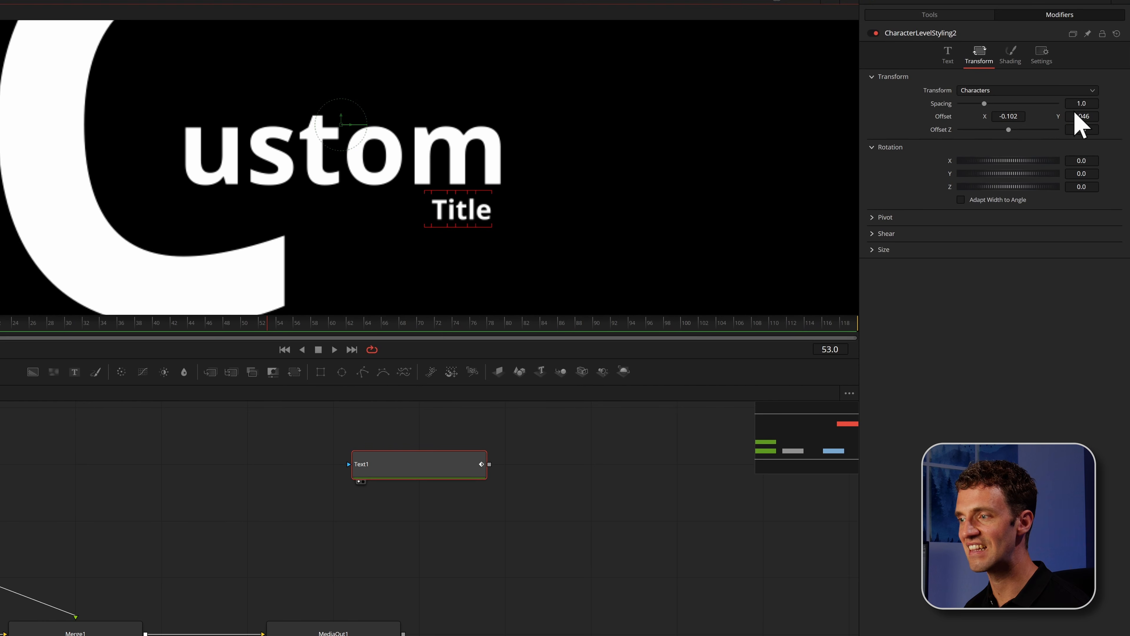
drag(1082, 116, 1087, 103)
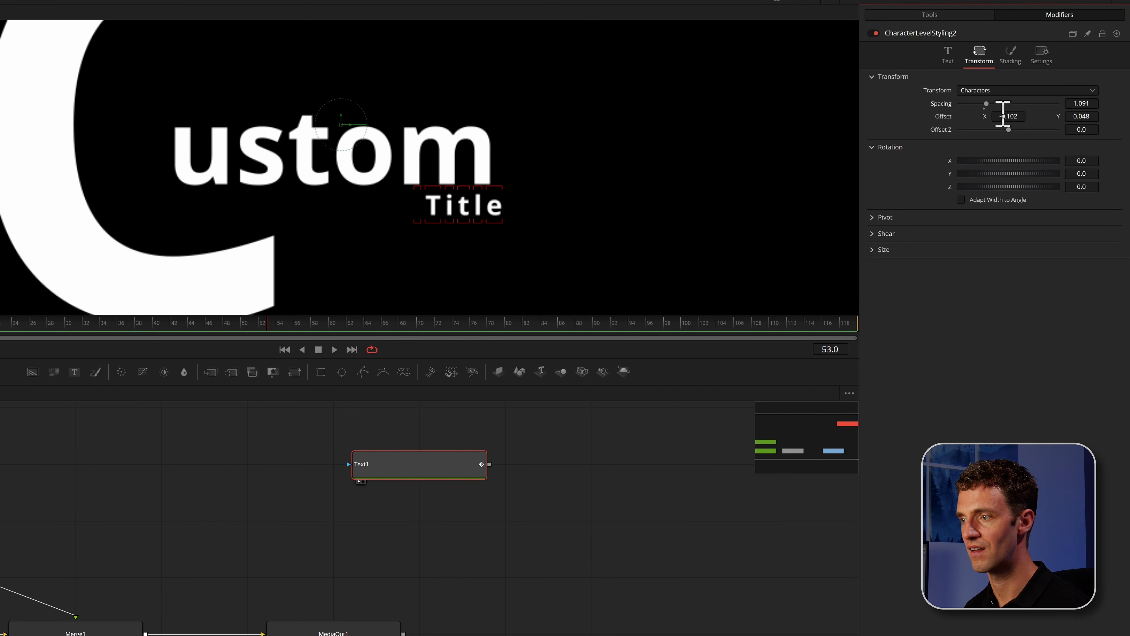
drag(1003, 116, 1000, 116)
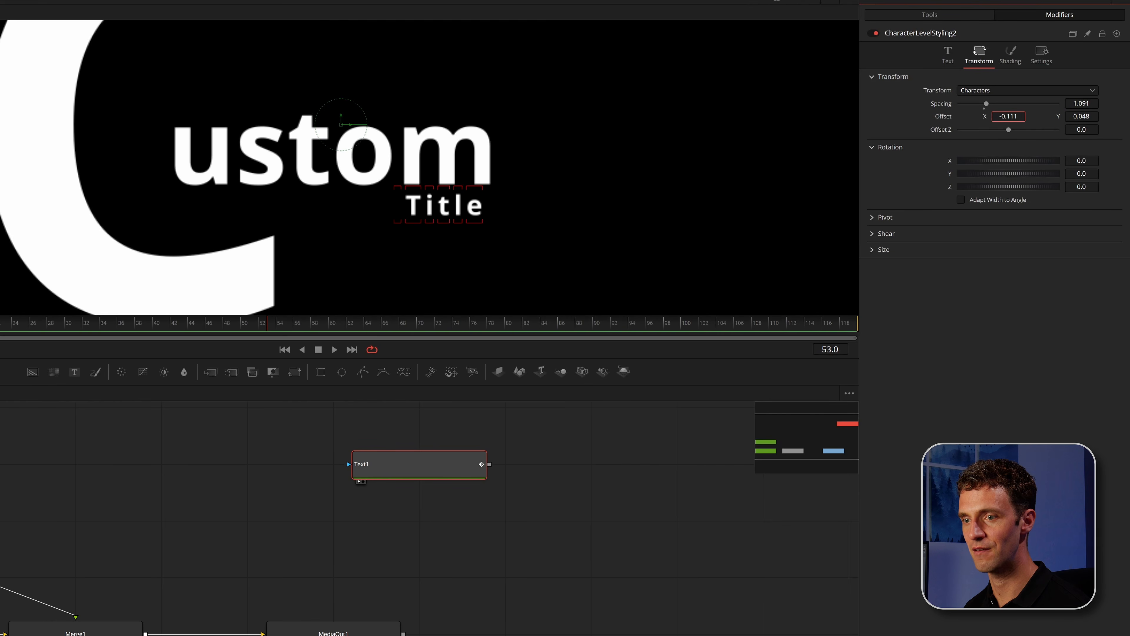
drag(1080, 112, 1024, 119)
key(ctrl+f)
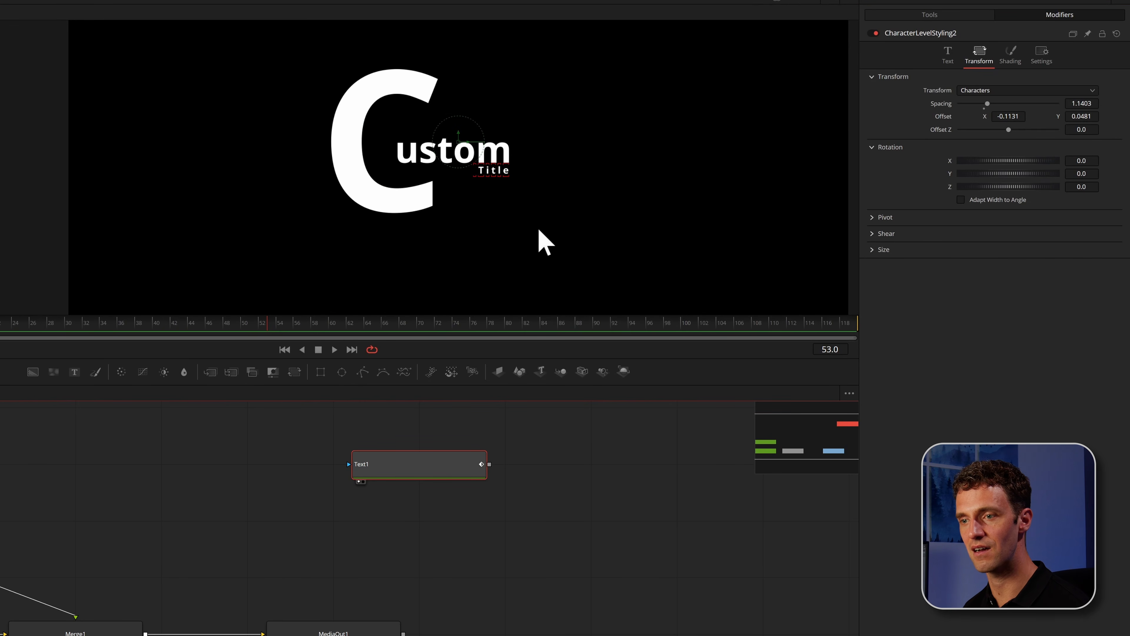
Reselect the Text1 node and open the text settings of its Character Level Styling modifier with no characters selected
click(545, 457)
click(425, 465)
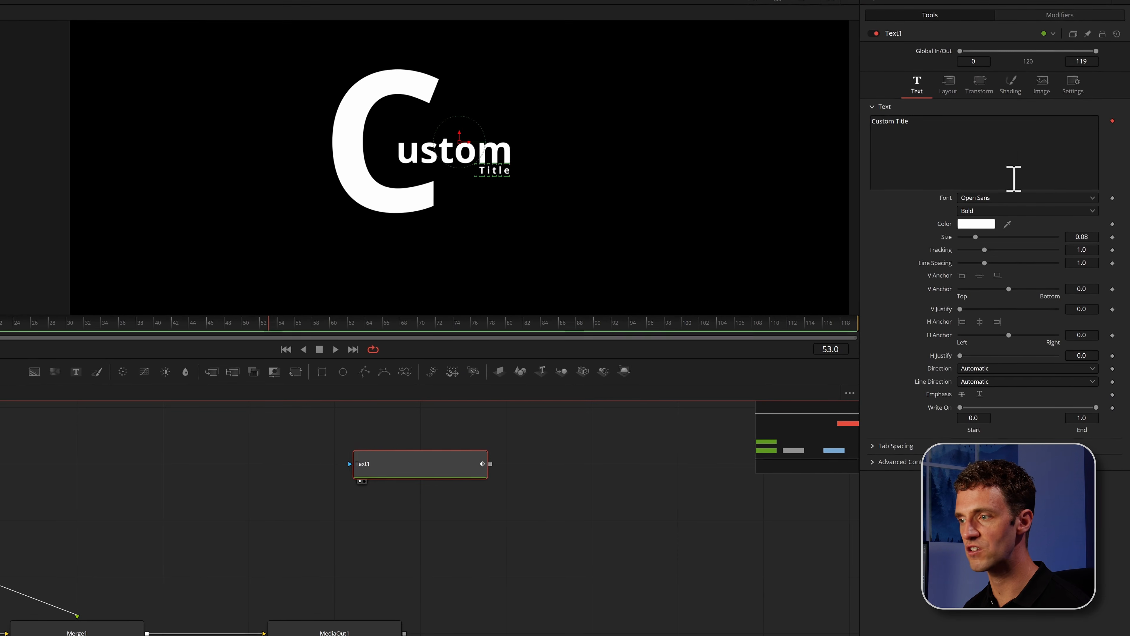
click(1086, 19)
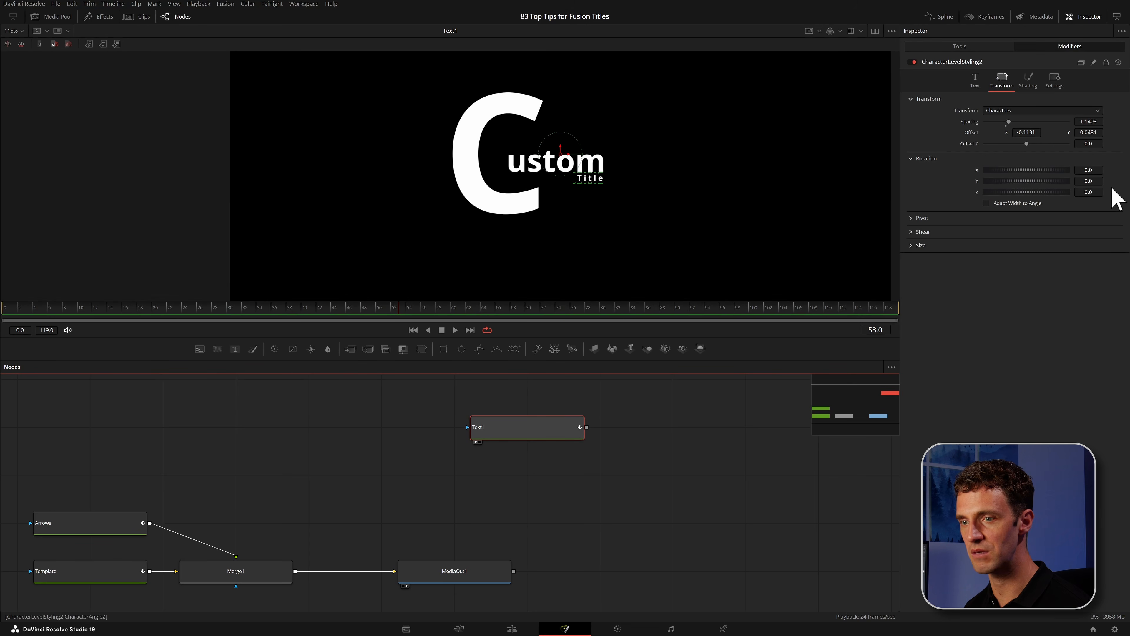
click(744, 191)
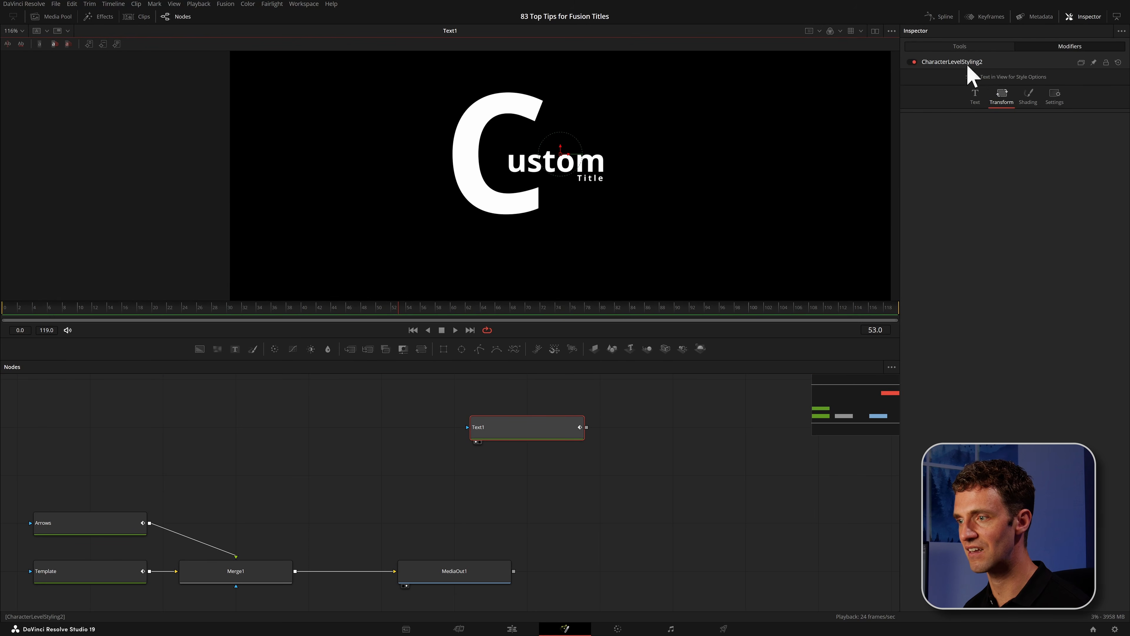
click(976, 97)
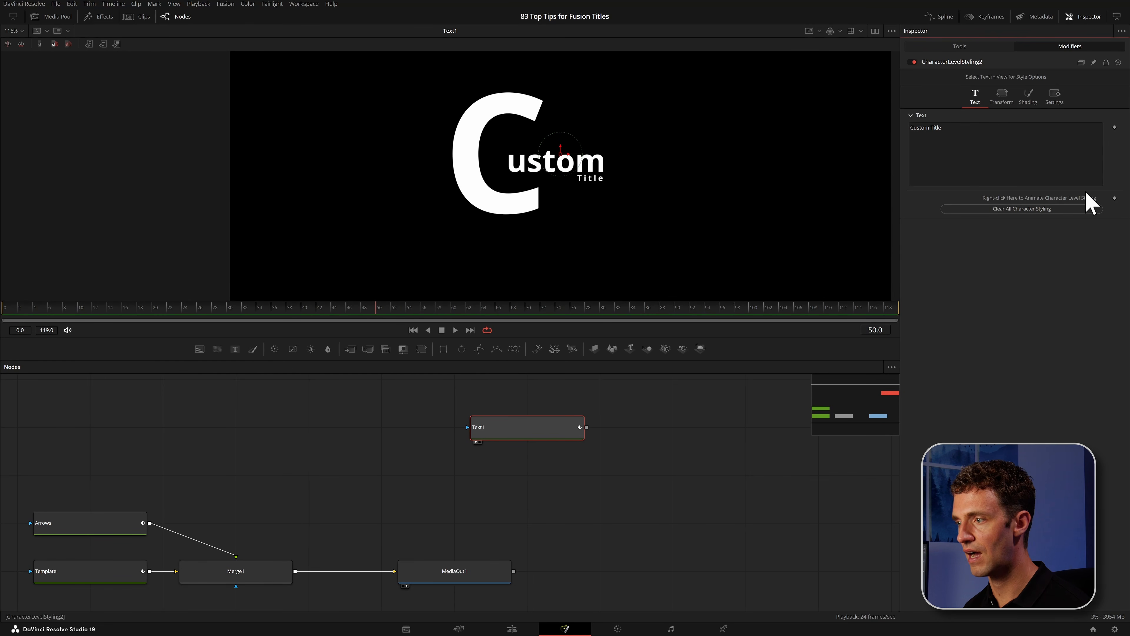
Keyframe the Character Level Styling at frame 50, and at frame 0 clear the styling of all characters in Custom Title
click(1116, 198)
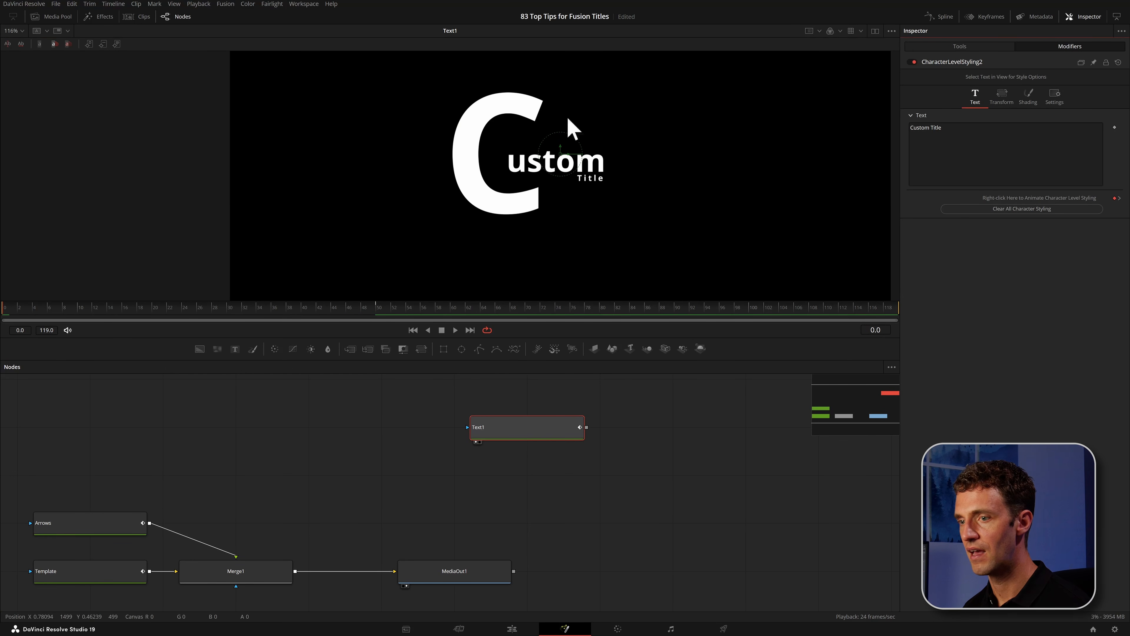
drag(443, 131, 639, 222)
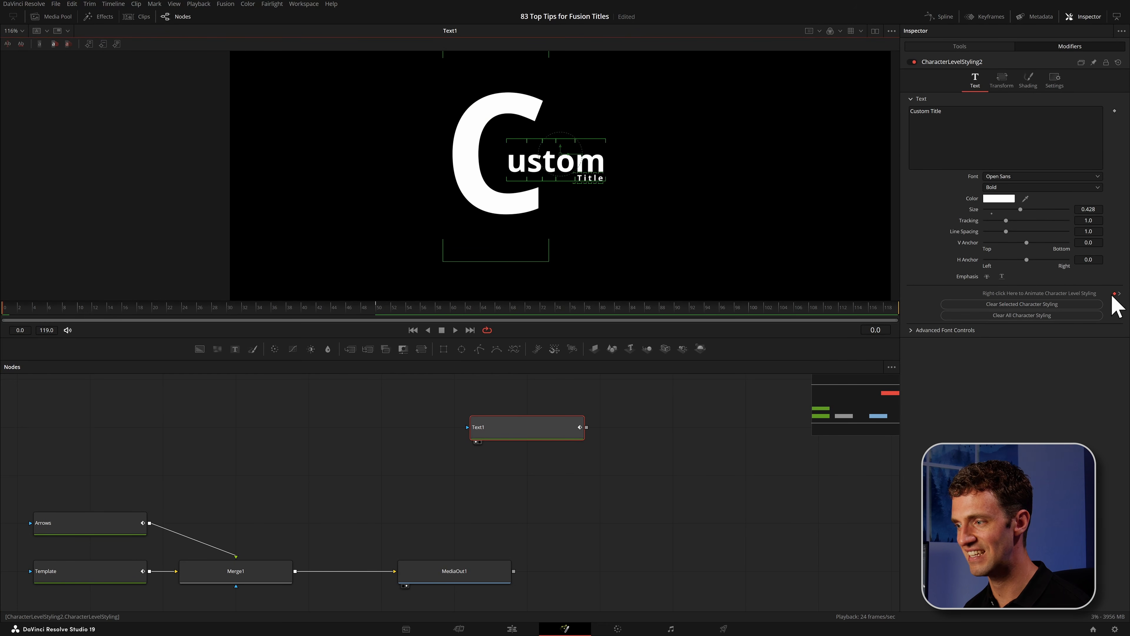
click(1042, 304)
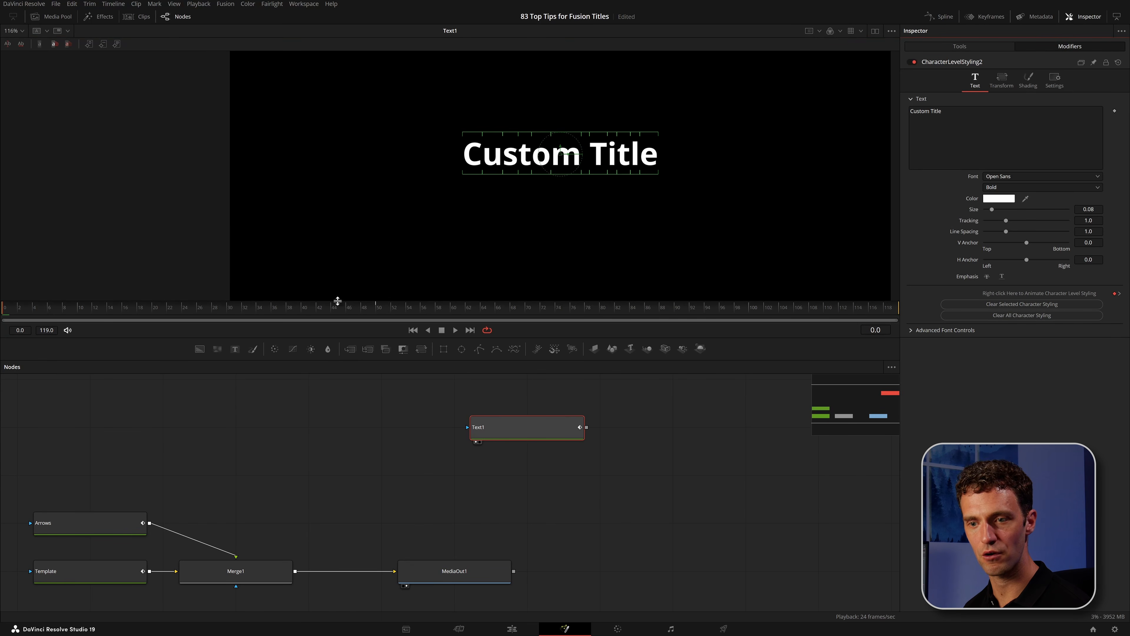
Scrub between frames 0 and 50 to review the animation from the plain title to the custom layout
click(380, 311)
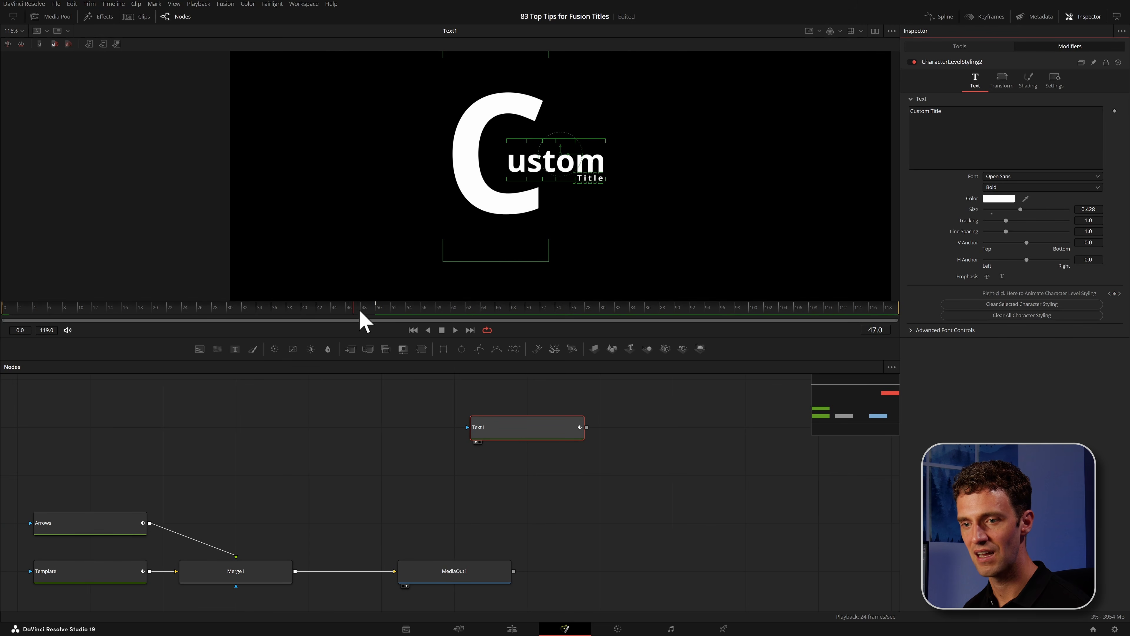
drag(360, 311, 5, 315)
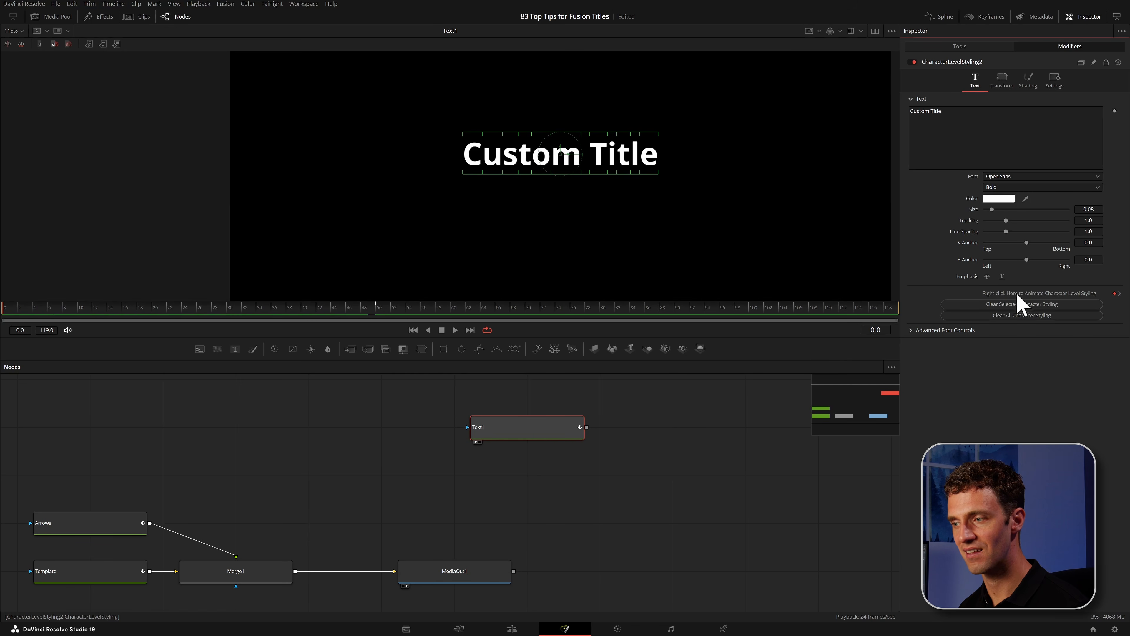
drag(68, 315, 2, 314)
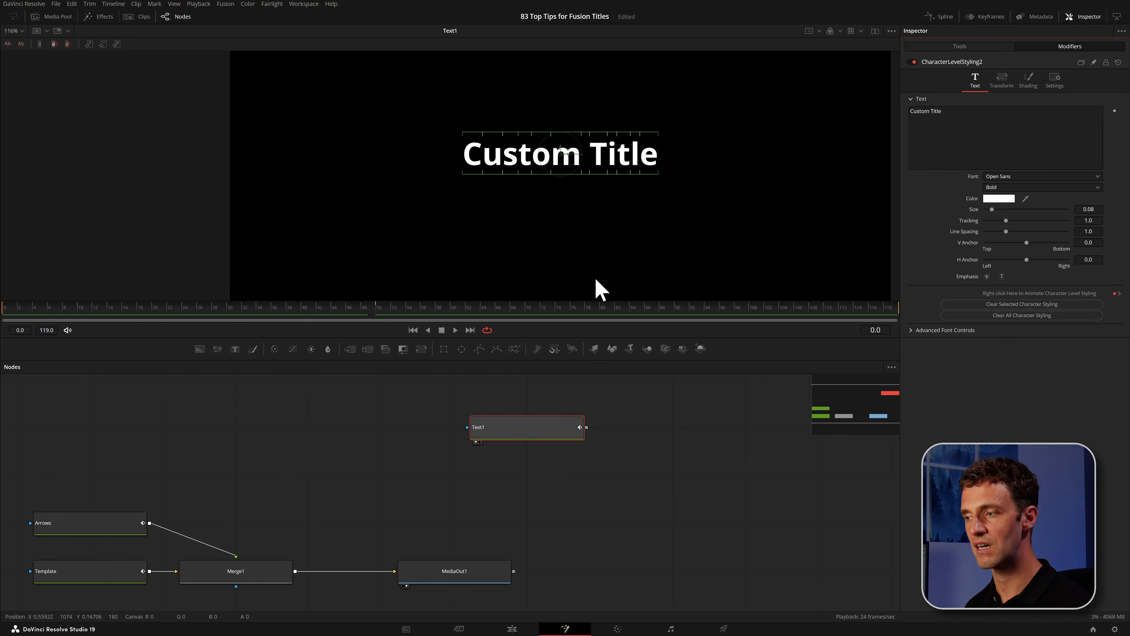
drag(9, 307, 3, 311)
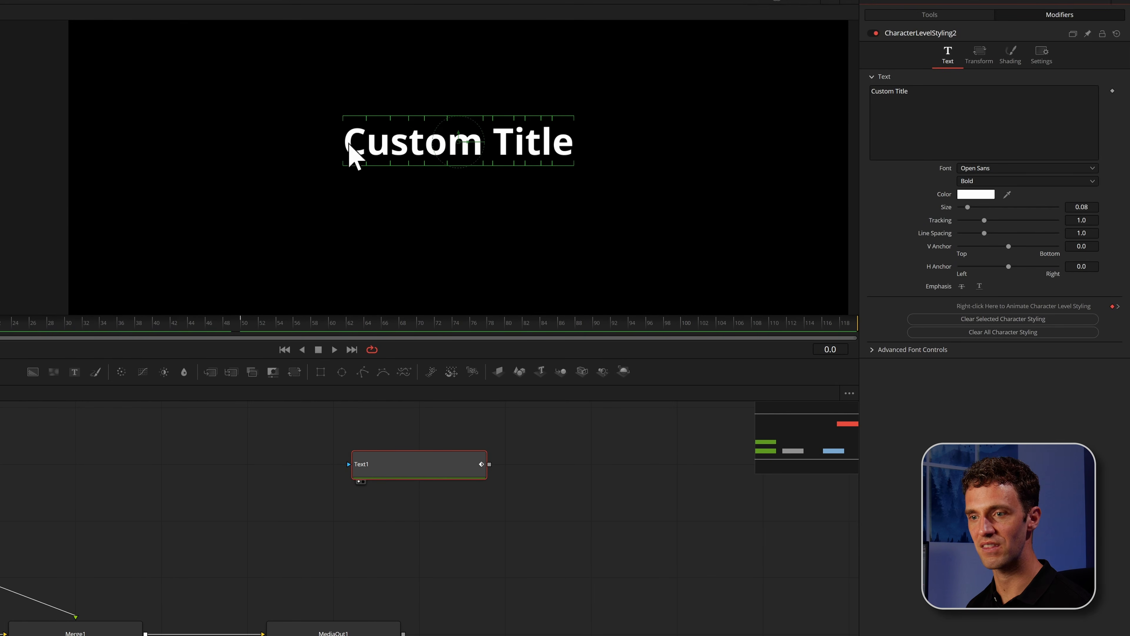
Try a size of 0.114 on the whole title at frame 0, and restore it to 0.08
drag(1082, 206, 1097, 207)
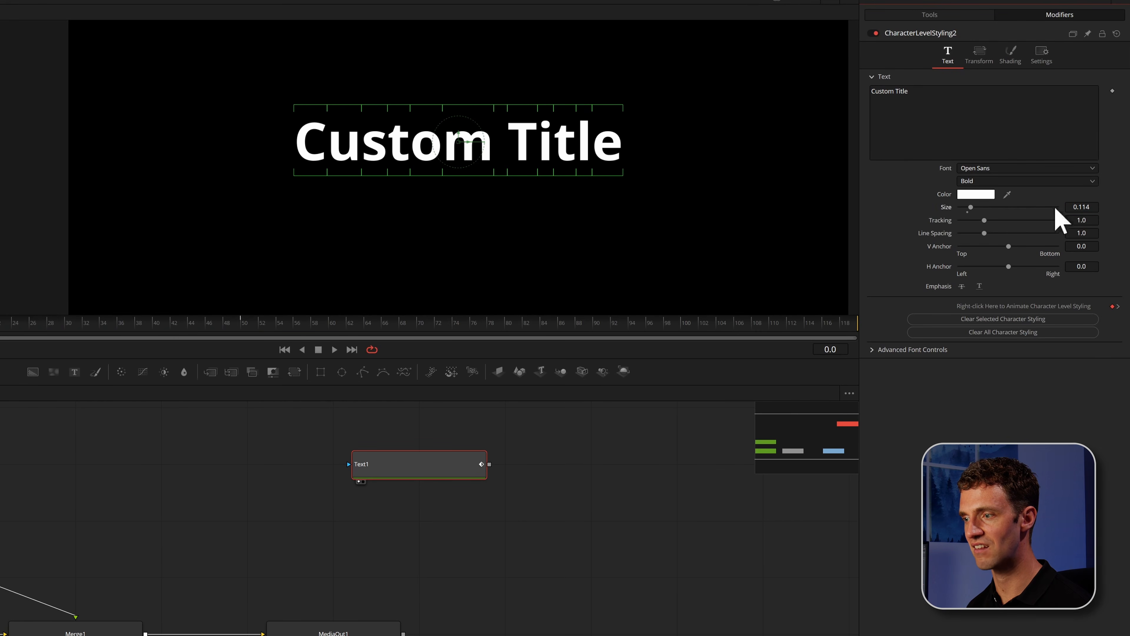
drag(968, 212, 970, 212)
click(968, 212)
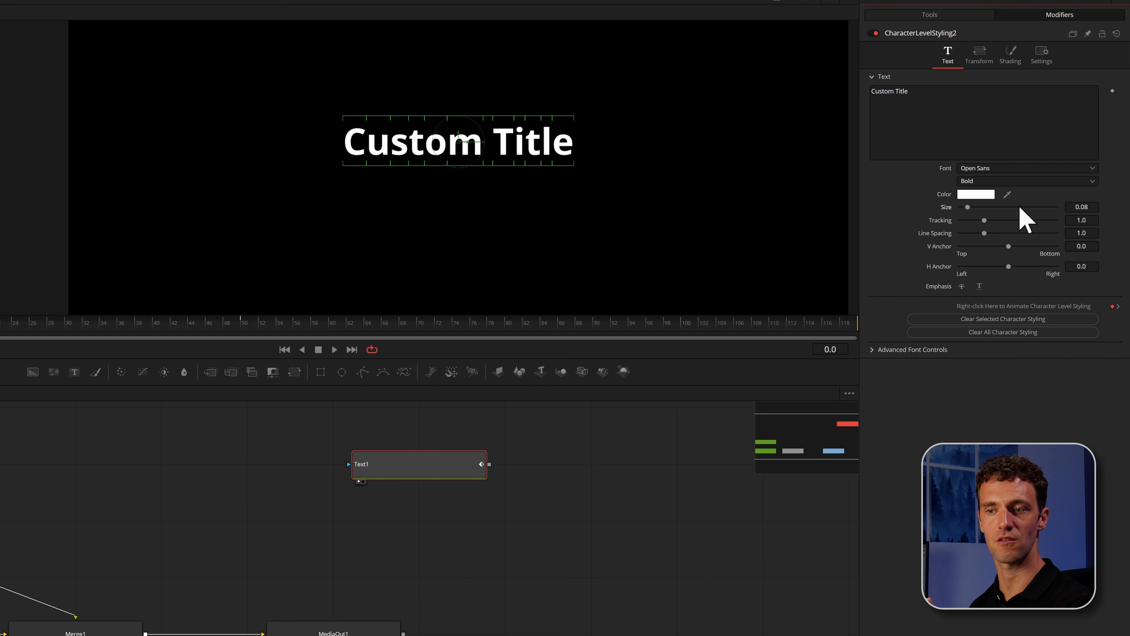
mouse_move(10, 310)
mouse_down()
mouse_move(389, 320)
mouse_move(2, 298)
mouse_move(43, 303)
mouse_move(9, 307)
mouse_up()
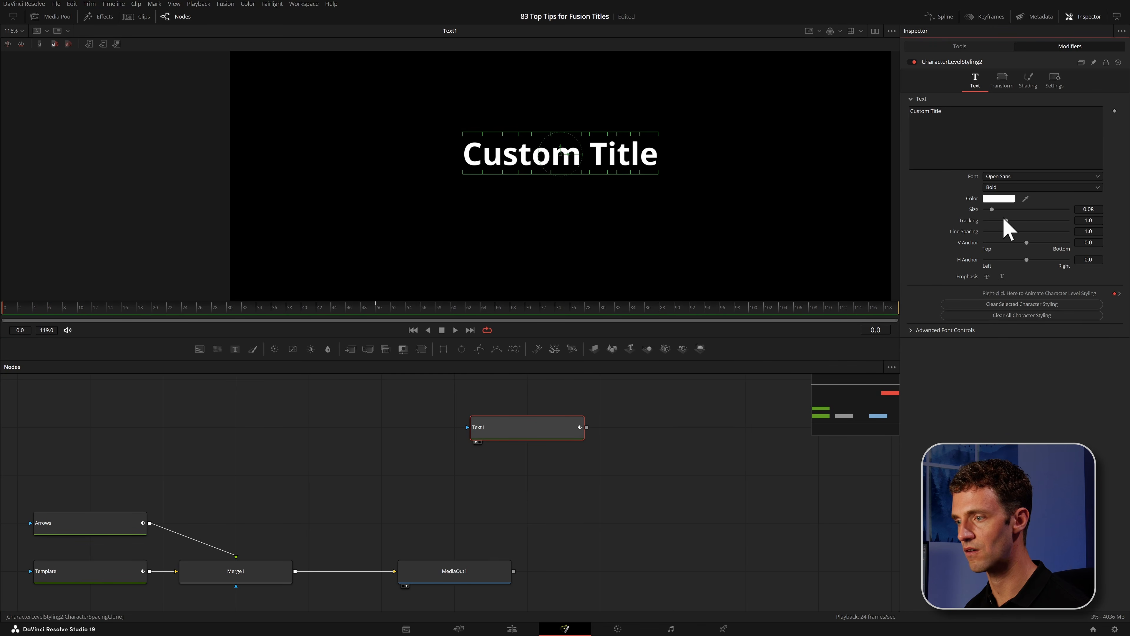
Try an offset of X -0.014, Y 0.024 and a spacing of 0.834 on the title, resetting each to its default
click(1002, 80)
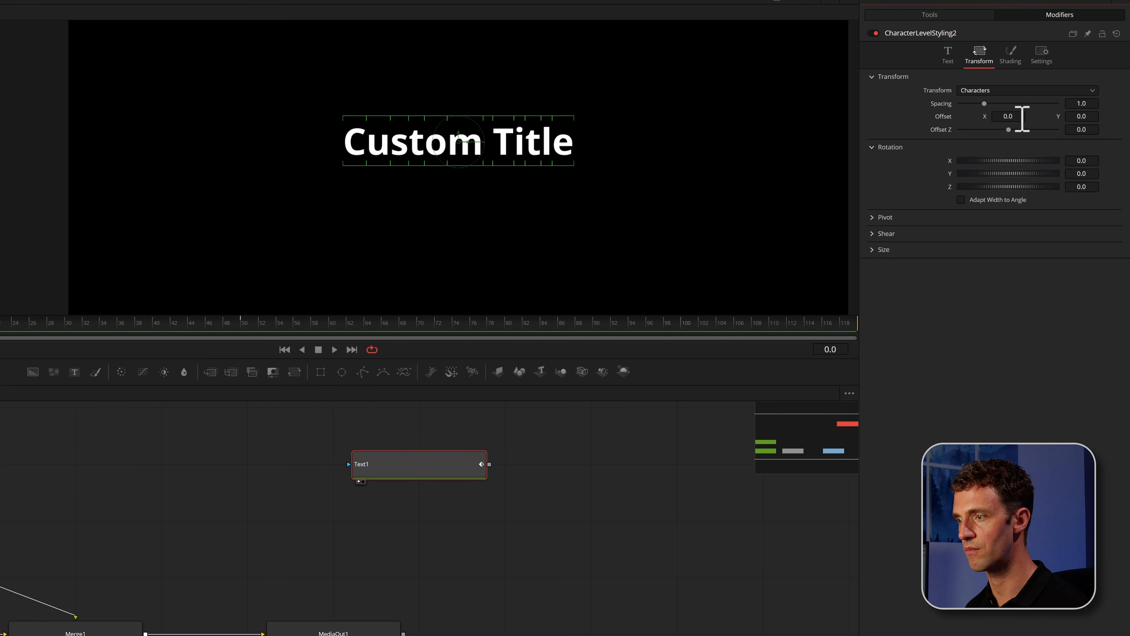
drag(1022, 116, 1007, 117)
drag(1083, 117, 1099, 117)
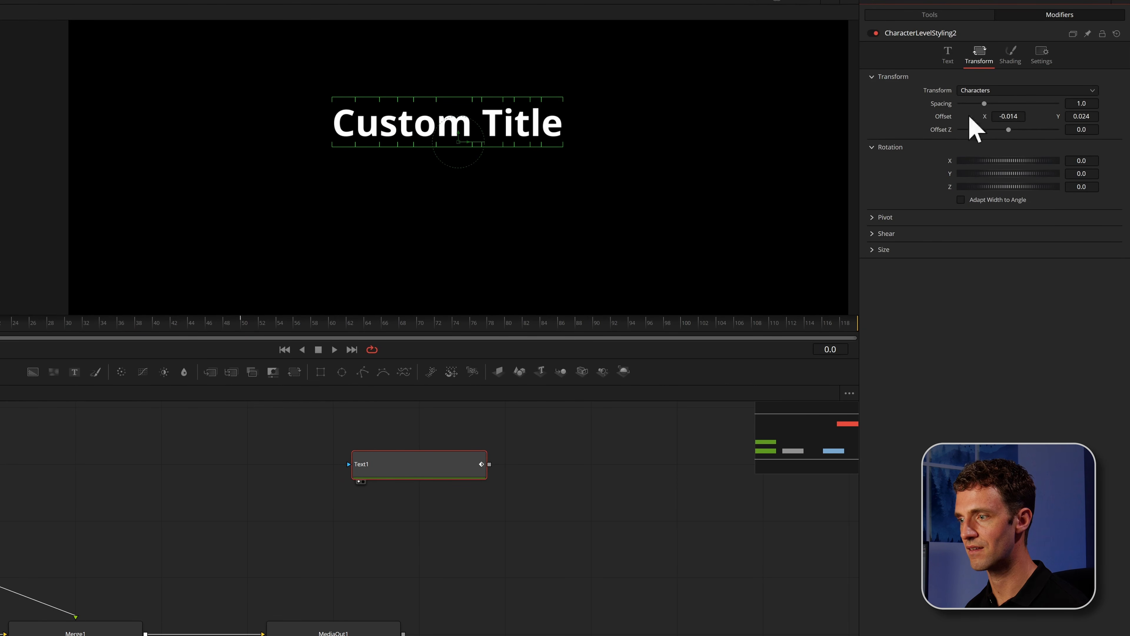
double_click(941, 116)
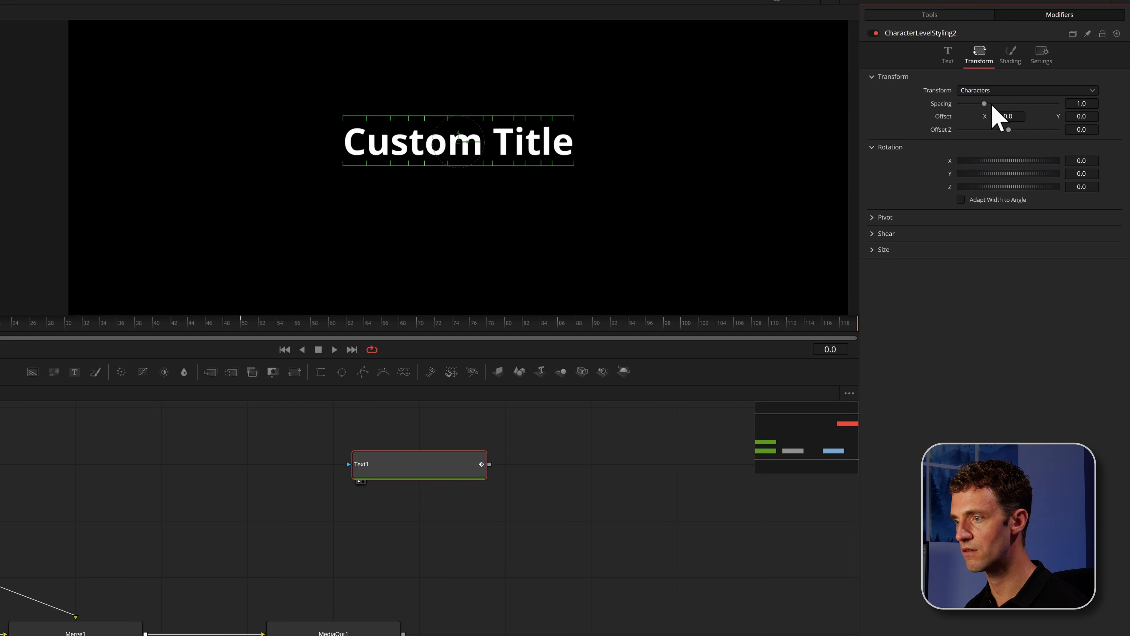
drag(985, 104, 985, 106)
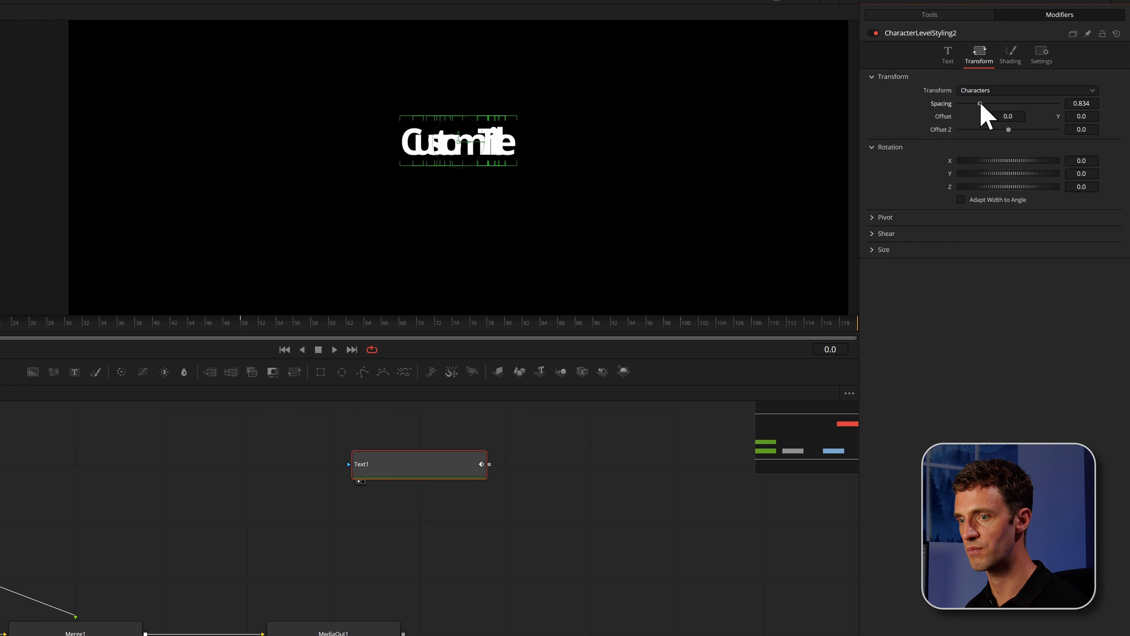
double_click(936, 105)
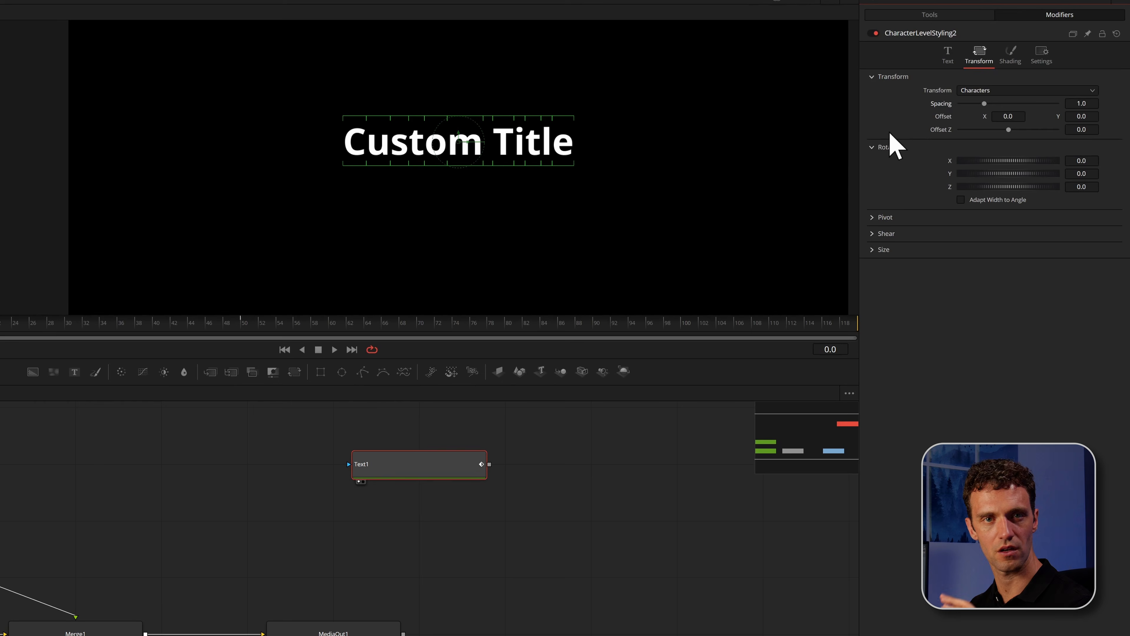
Select only the word Title and, at frame 29, lower it and offset it to X -0.048598 to clear ustom during the animation
click(28, 317)
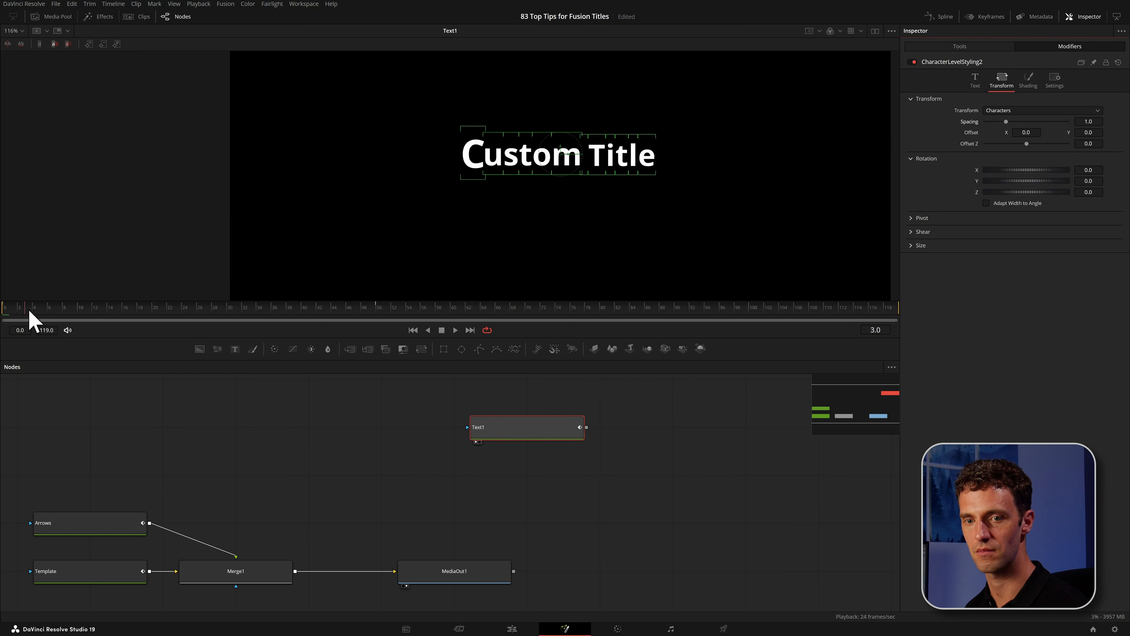
drag(29, 311, 241, 322)
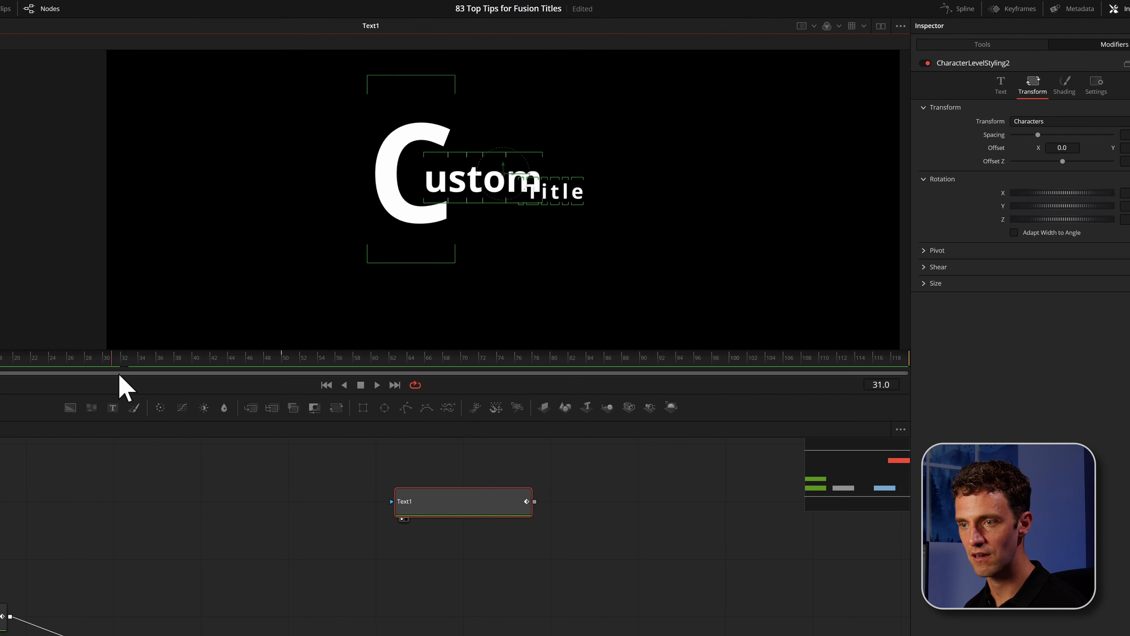
drag(123, 376, 1, 376)
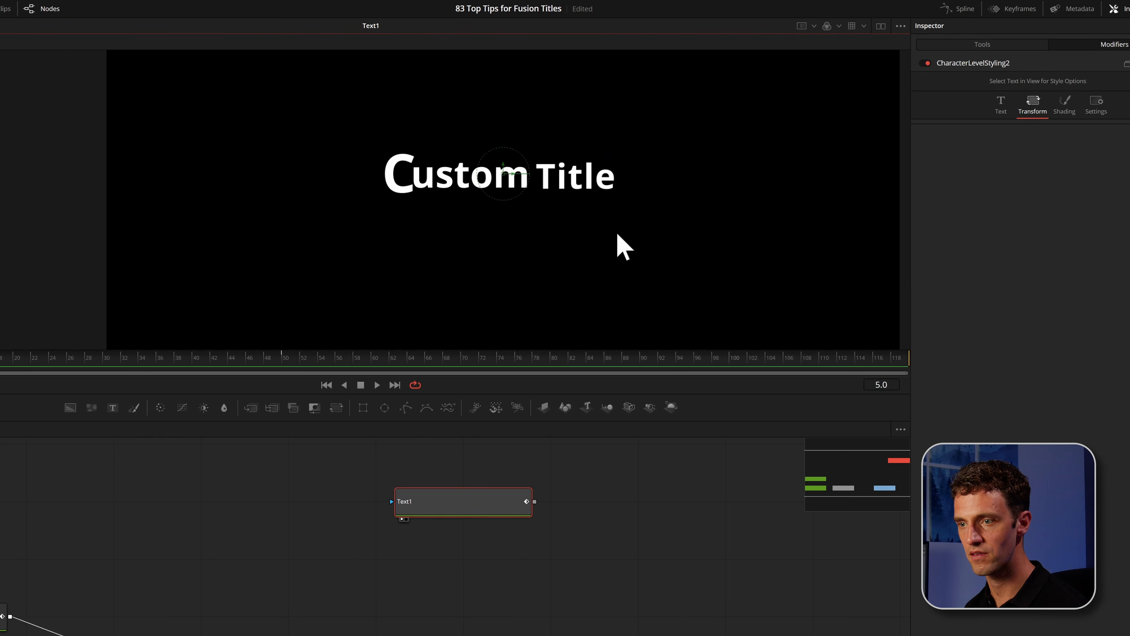
drag(645, 219, 552, 176)
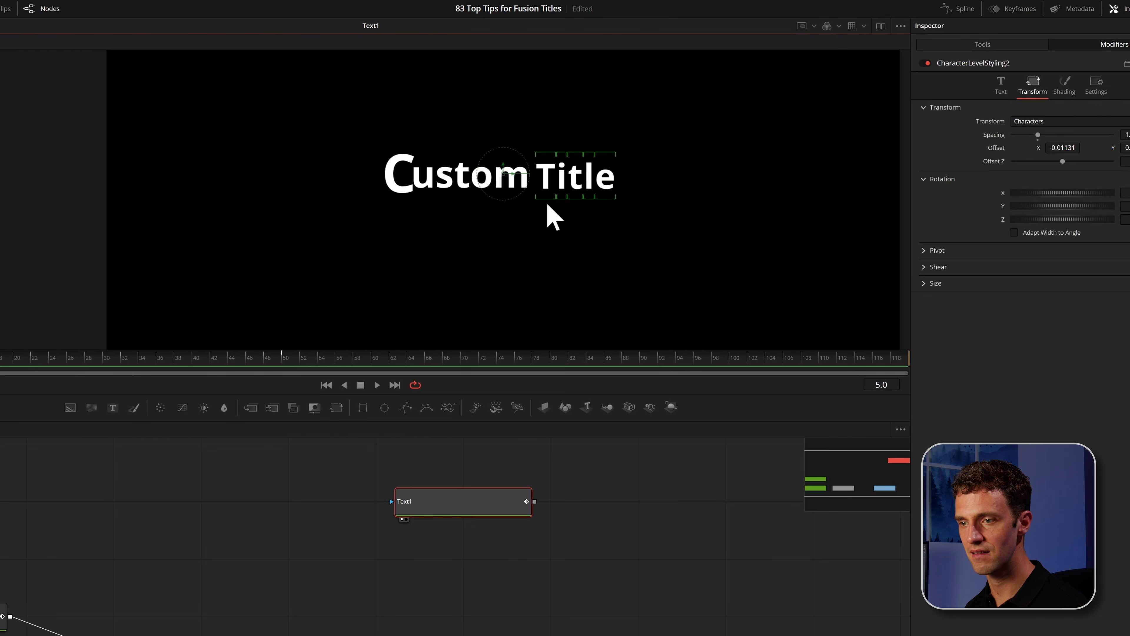
mouse_move(83, 353)
mouse_down()
mouse_move(51, 373)
mouse_move(61, 363)
mouse_move(35, 361)
mouse_move(101, 361)
mouse_up()
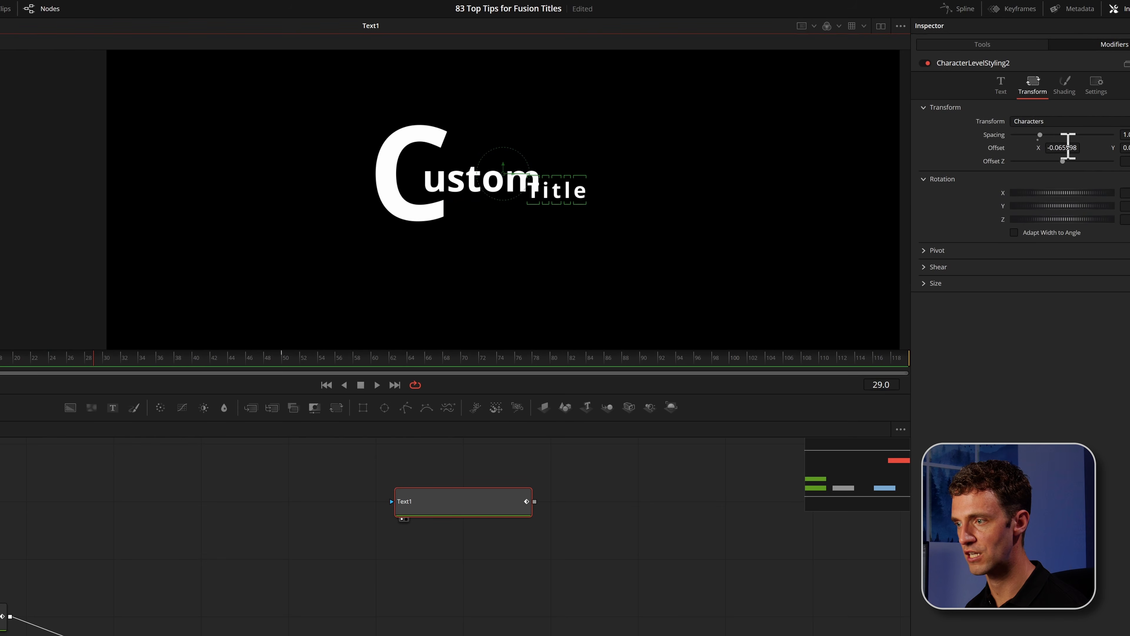
drag(1068, 146, 1077, 147)
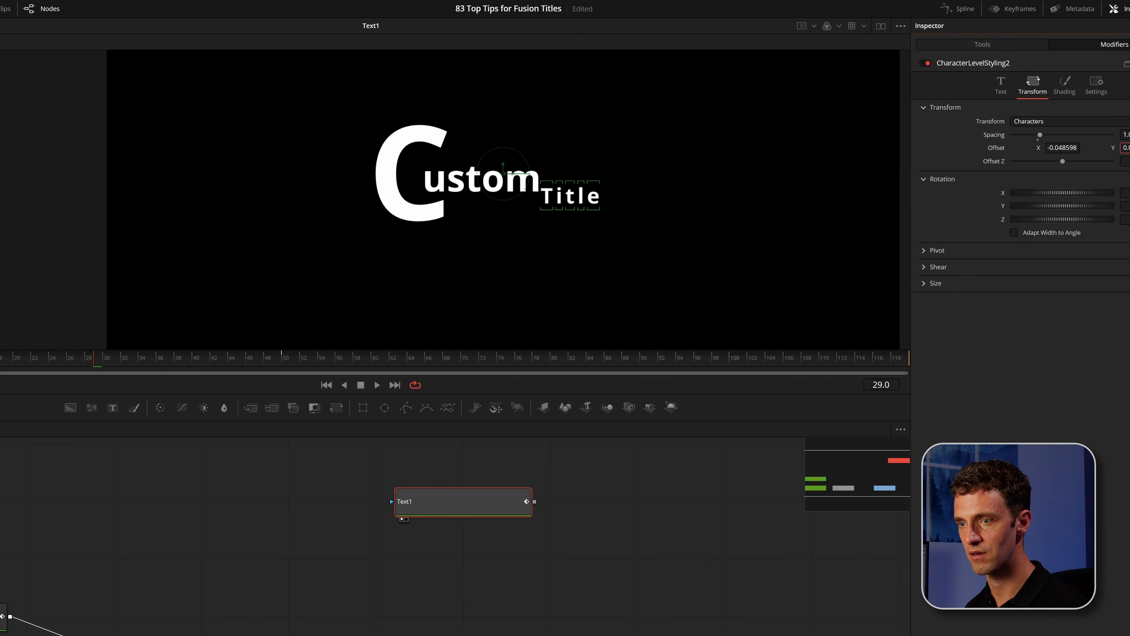
drag(107, 375, 285, 387)
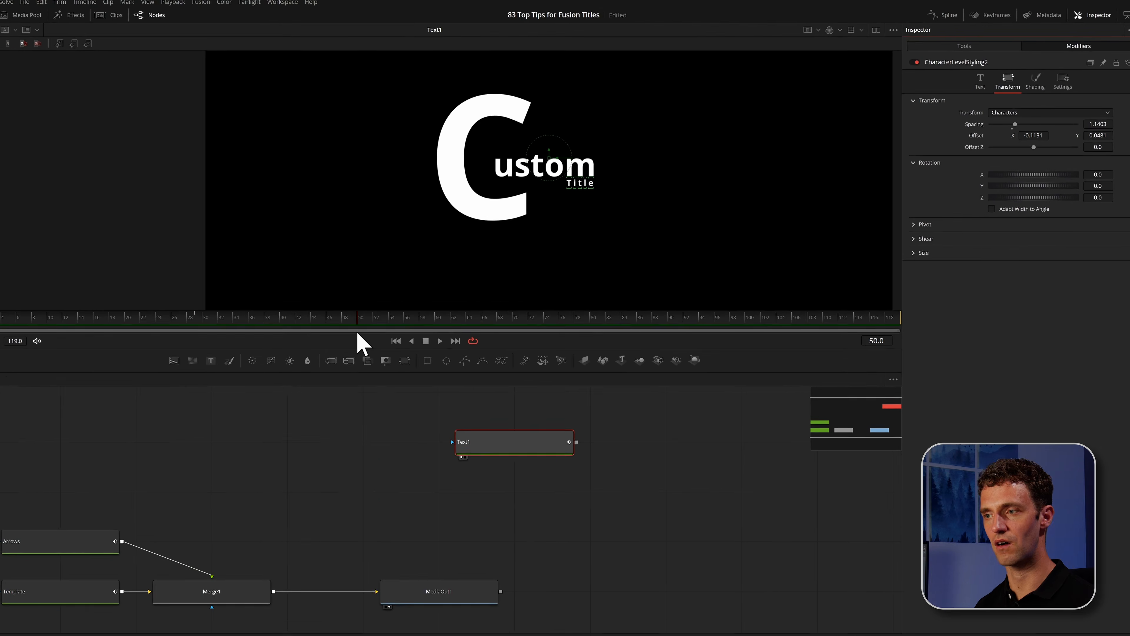
Show the Text1 character styling curve in the Spline editor, fit it in view, and smooth its middle keyframe at frame 29
click(944, 15)
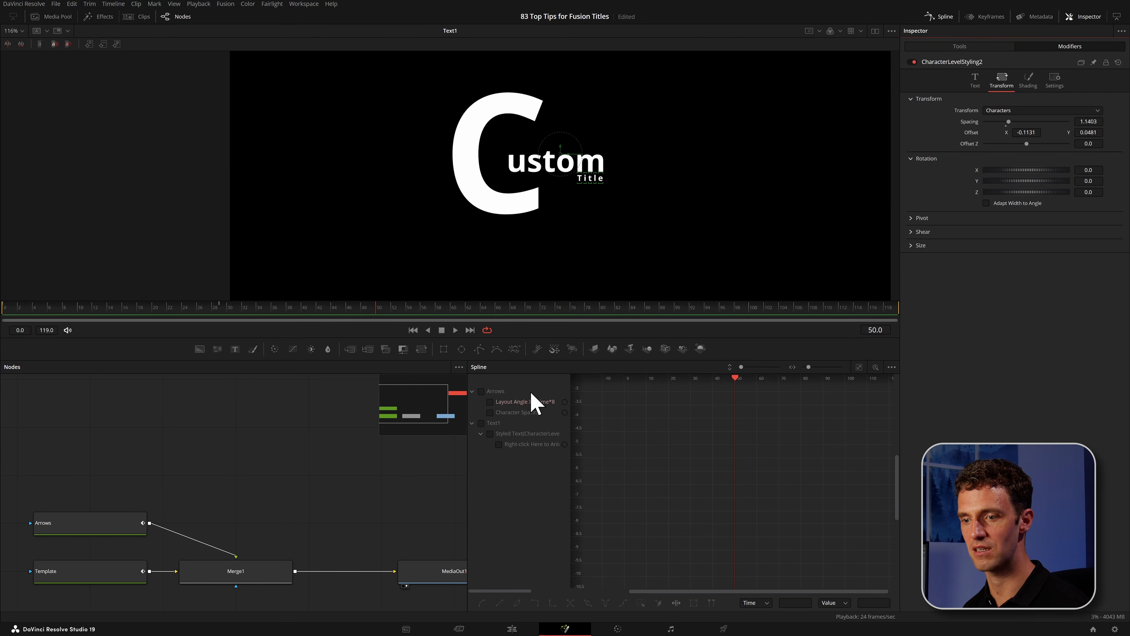
click(499, 444)
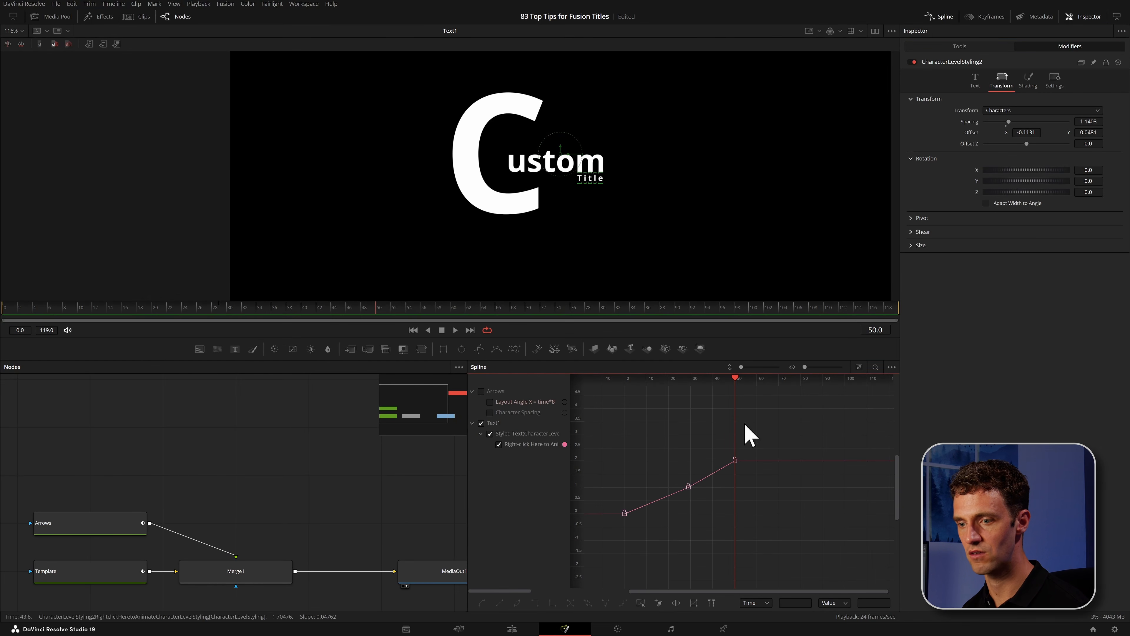
click(858, 368)
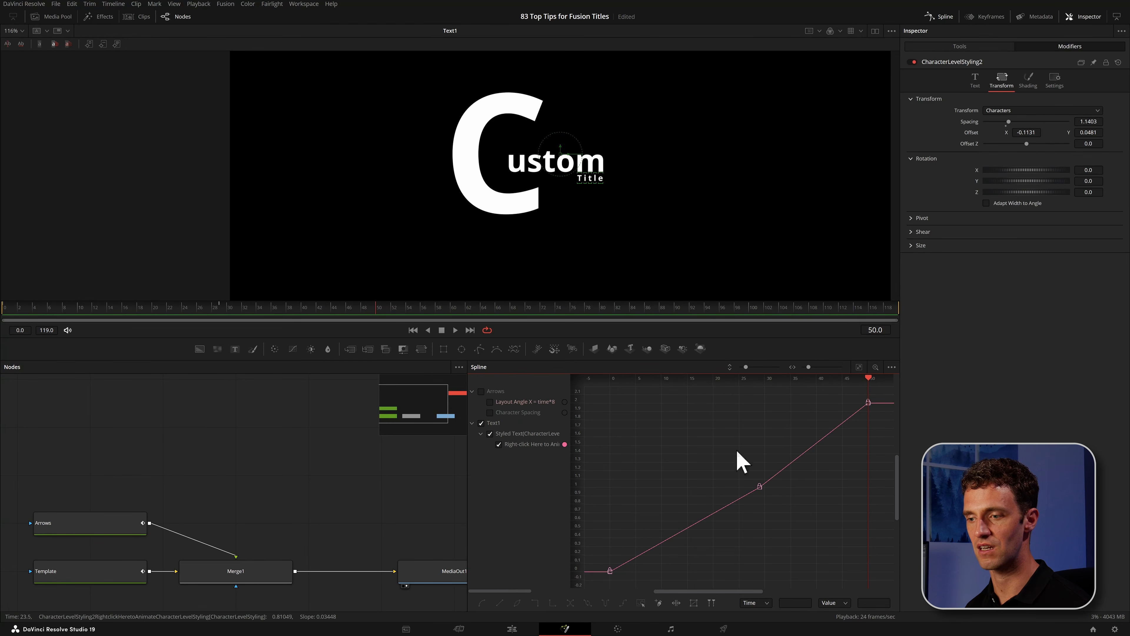
drag(747, 468, 815, 514)
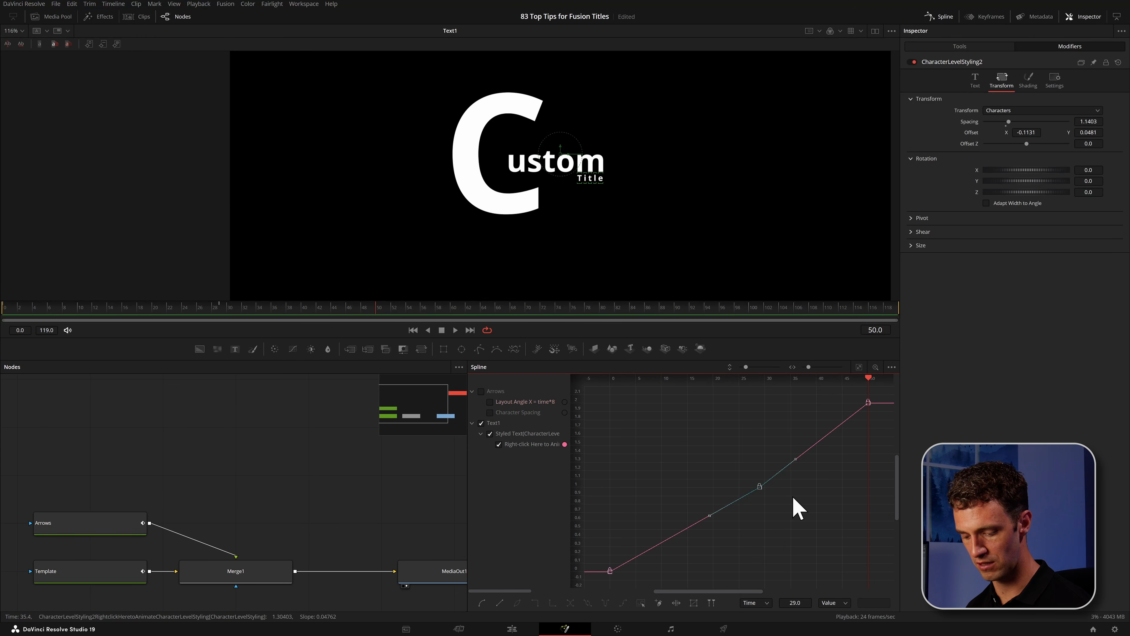
key(shift+s)
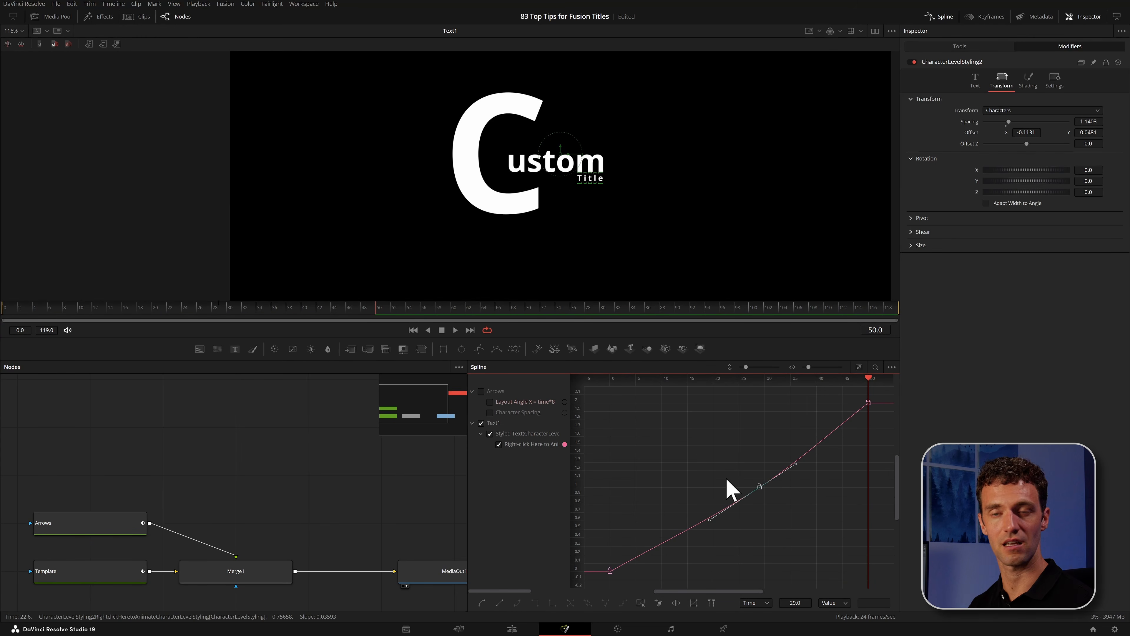
Play the title animation from the start to review the motion with the smoothed keyframe
drag(354, 311, 58, 319)
key(space)
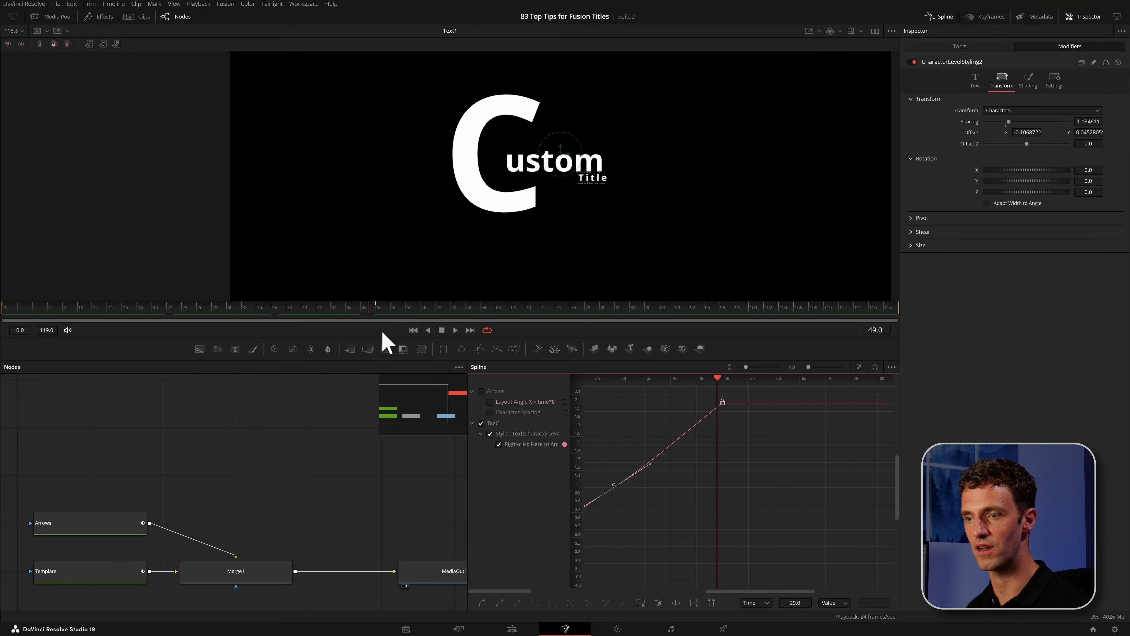
drag(400, 311, 5, 314)
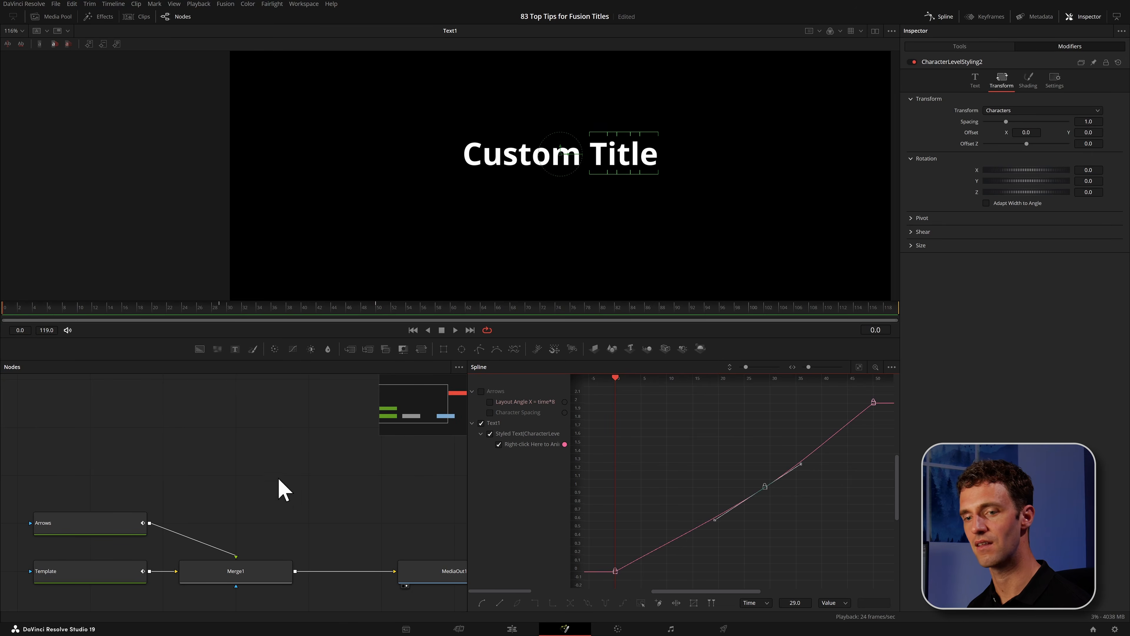
key(space)
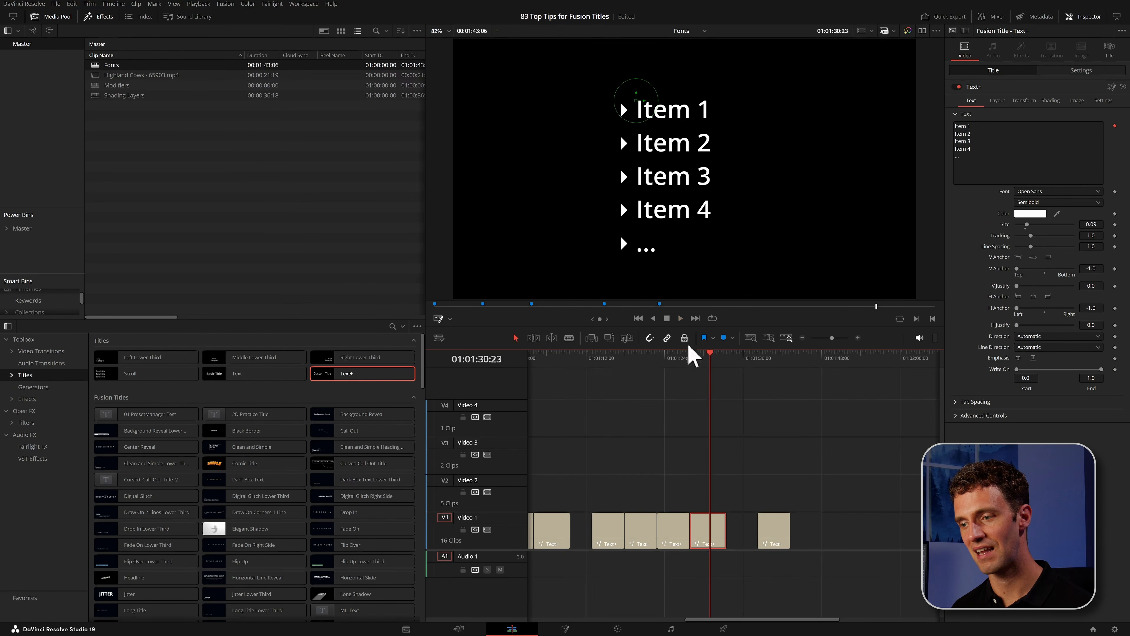
Open the bulleted list title in Fusion, view the Template node in the second viewer, and compare its text settings with Template_1's
key(space)
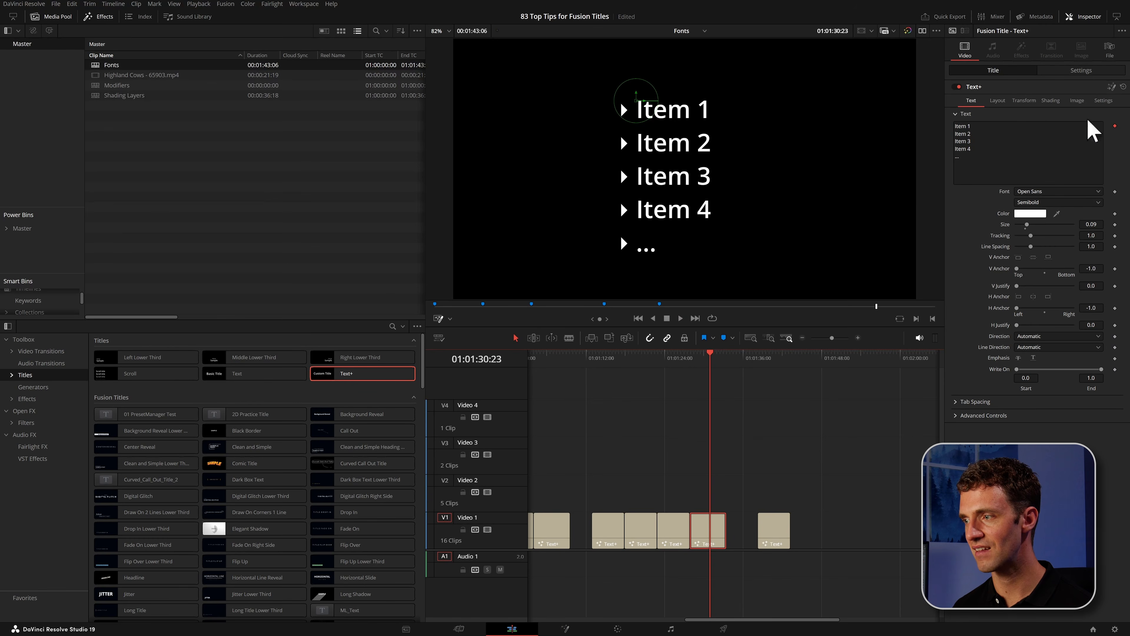
click(1111, 87)
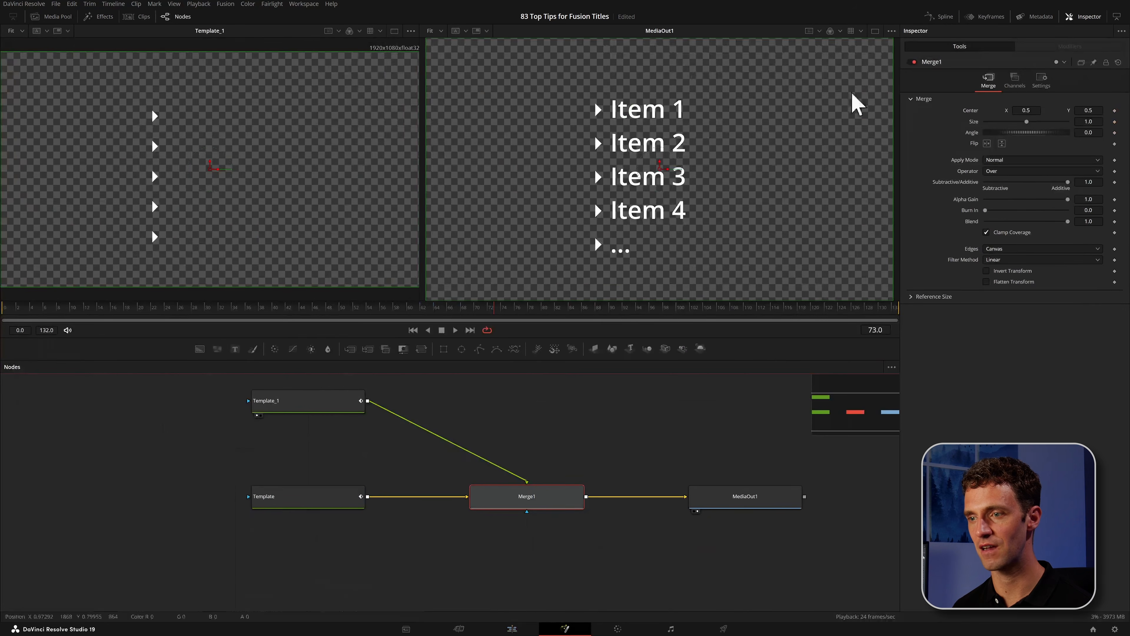
click(300, 406)
click(298, 501)
key(2)
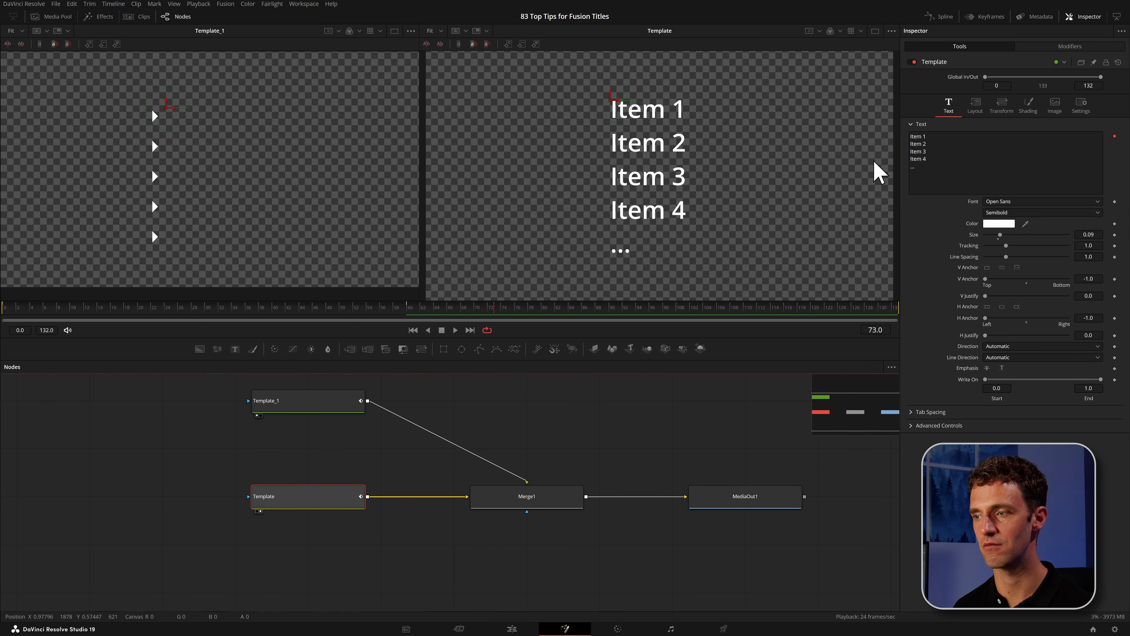
click(287, 408)
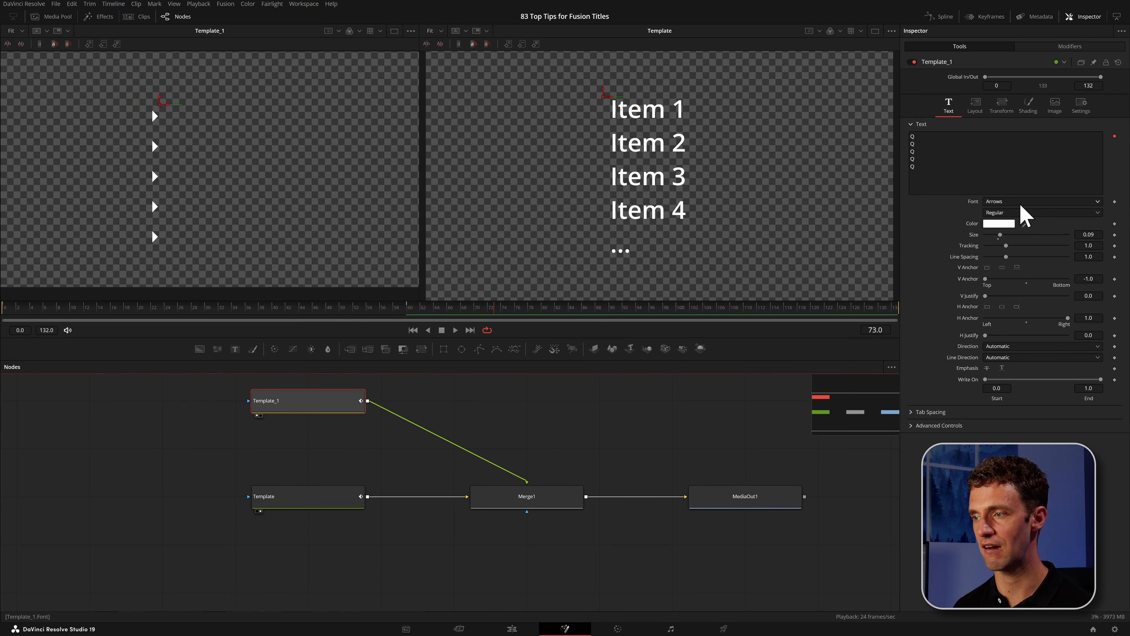
click(299, 503)
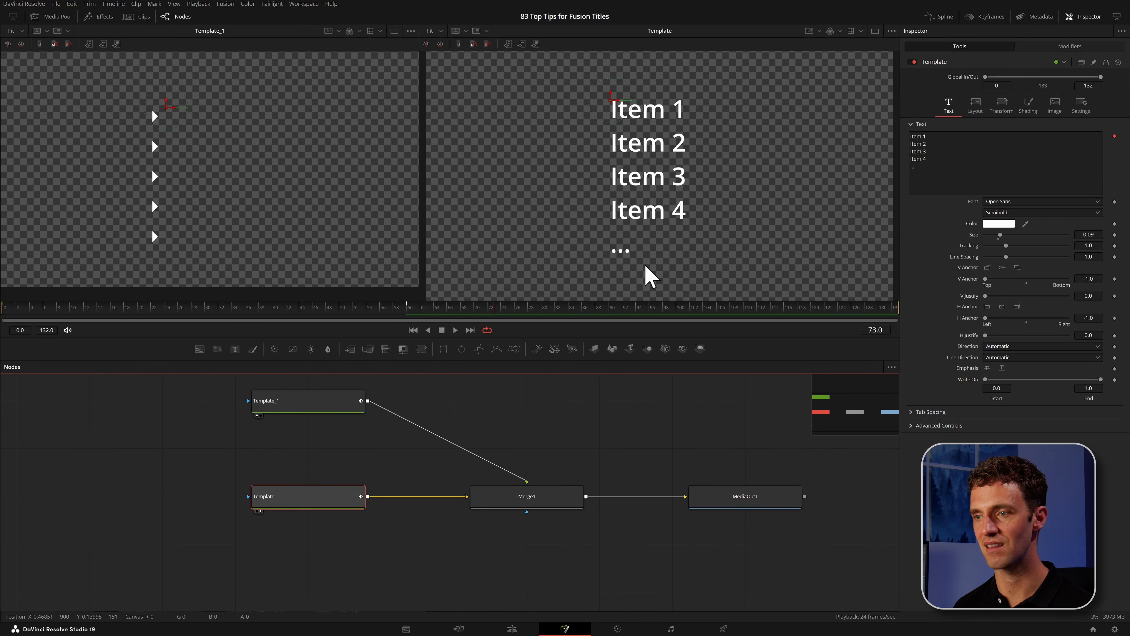
Show the combined Merge1 result in the second viewer and compare the Template_1 and Template nodes that feed it
click(540, 501)
key(2)
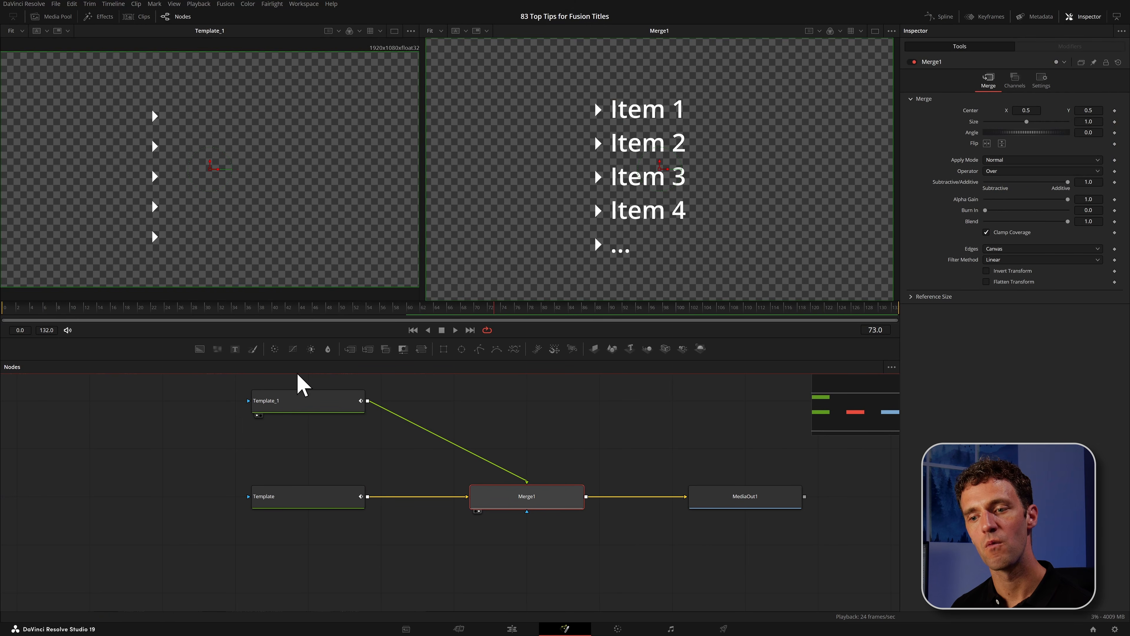
click(288, 398)
click(303, 496)
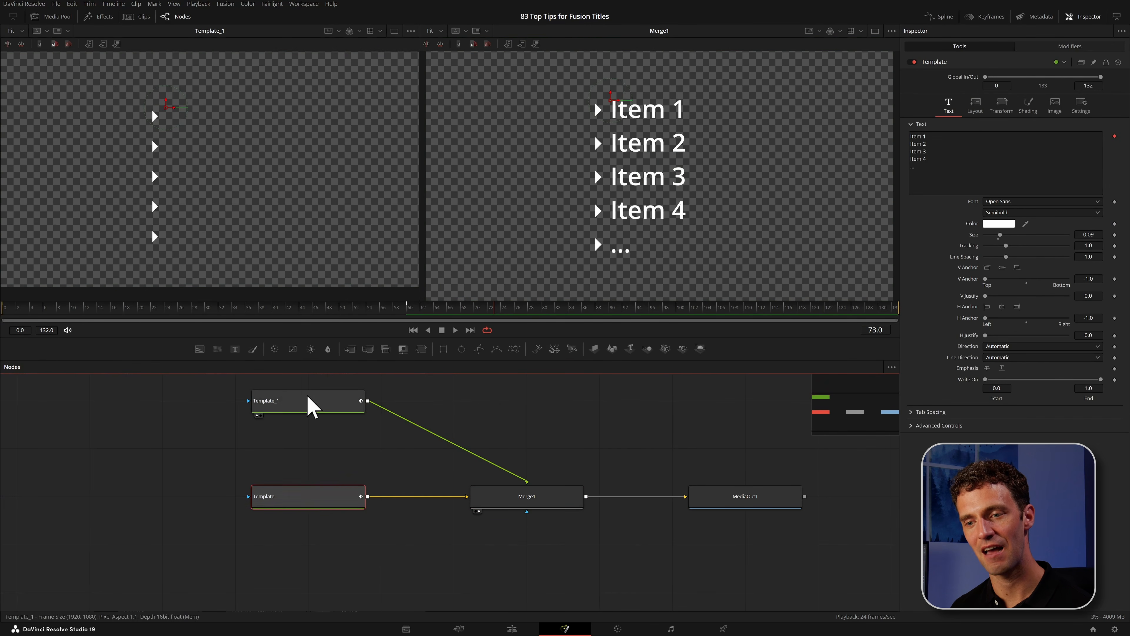
click(311, 497)
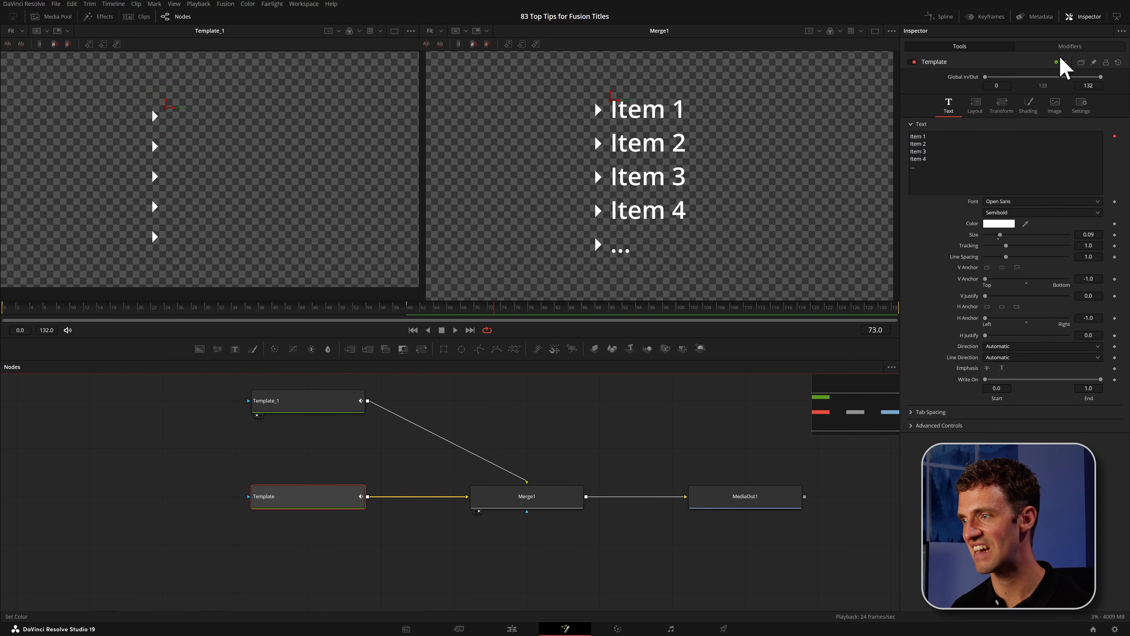
Inspect the Template node's SuckLessWriteOn1 modifier and scrub from frame 1 to frame 38 to examine its Lines animation
click(1071, 46)
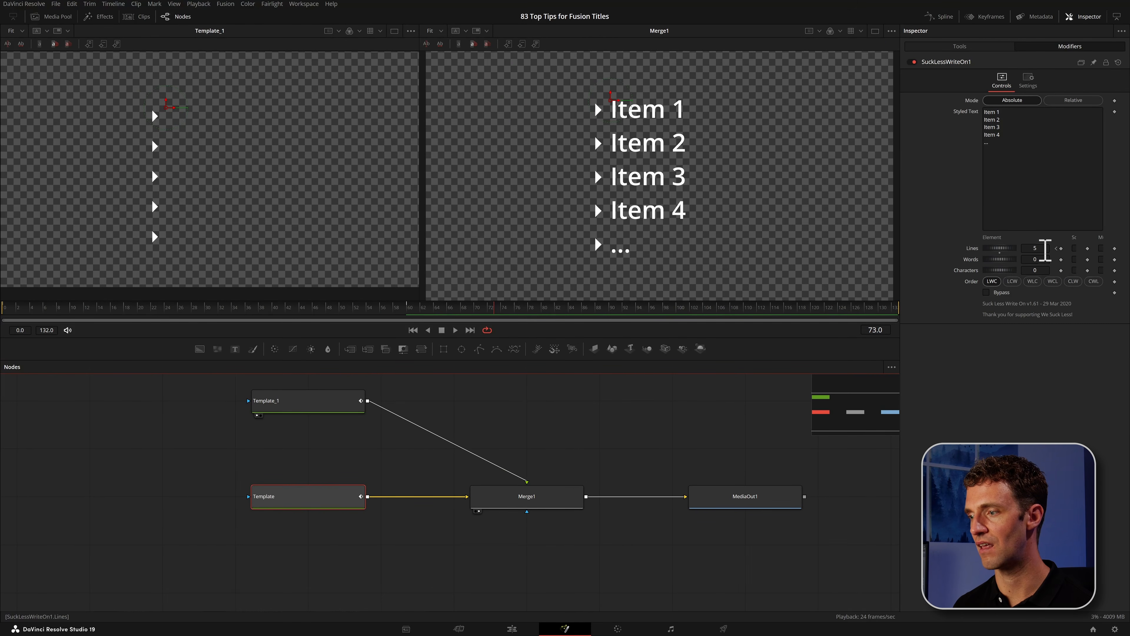
drag(410, 299, 12, 296)
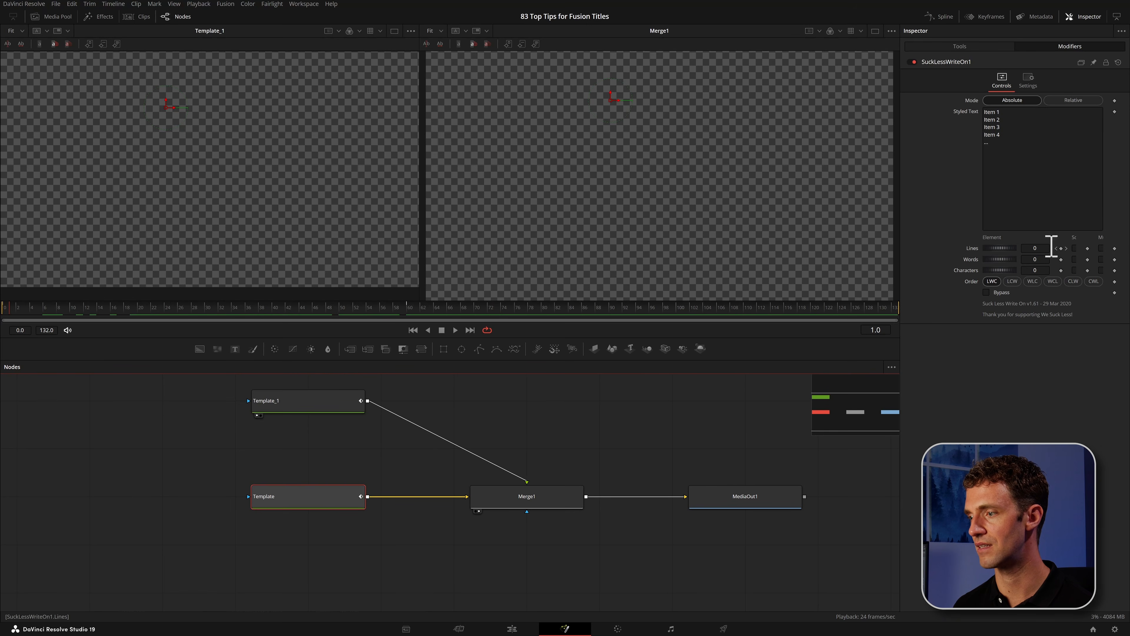
drag(102, 320, 263, 321)
Return to Template's text settings, scrub to frame 48, and examine the text field's modifier options without applying any
click(970, 45)
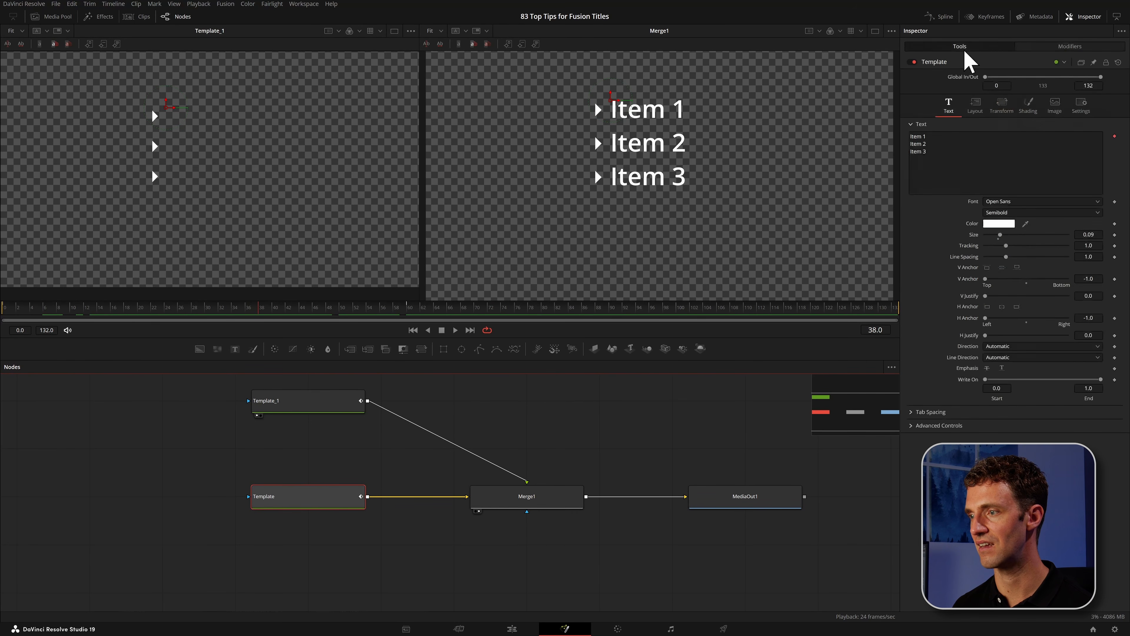
drag(166, 314, 328, 312)
right_click(1005, 152)
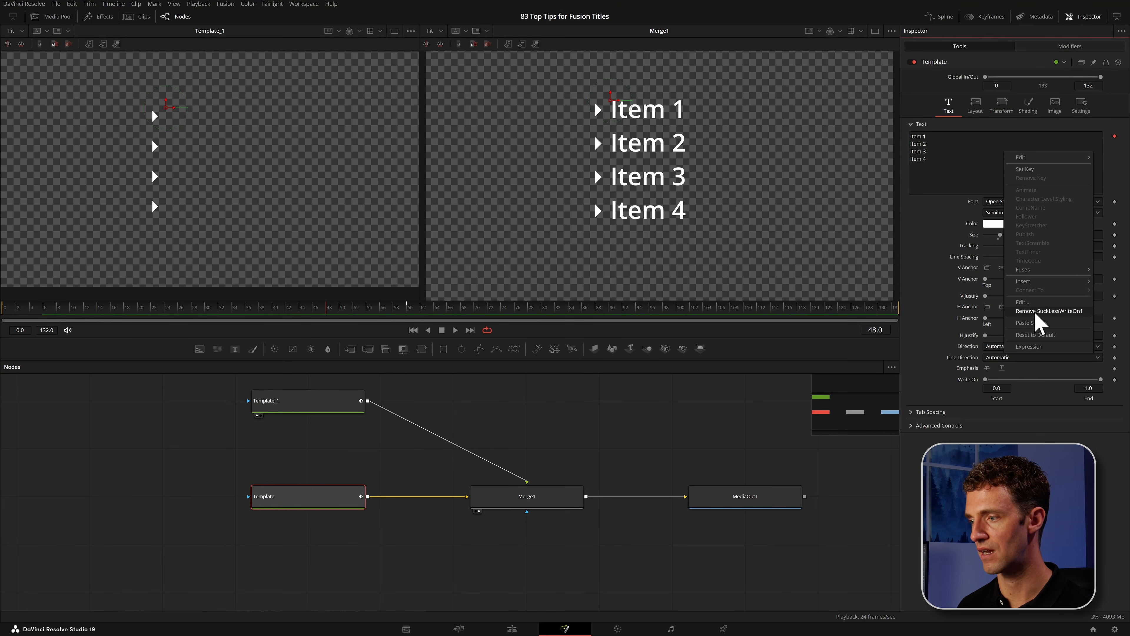
click(654, 255)
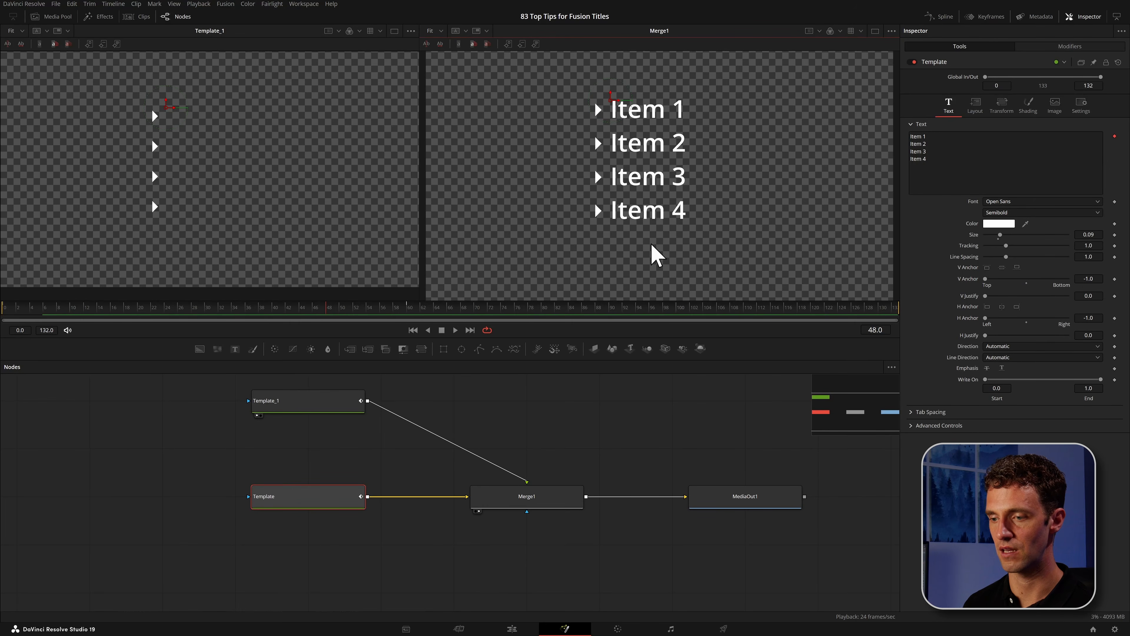